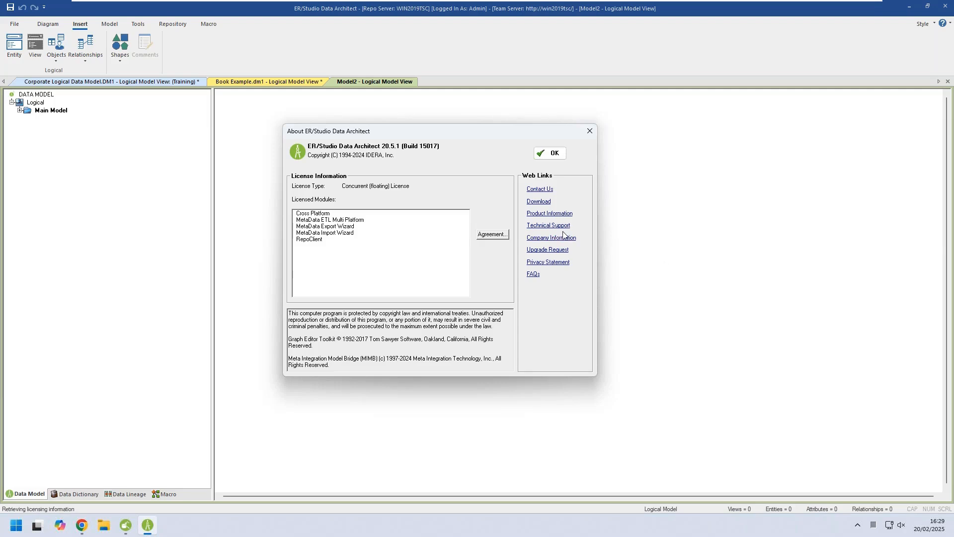
Import the JSON file "book with array of parent objects.json" as a new model with JSON Instance as the target platform.
click(549, 156)
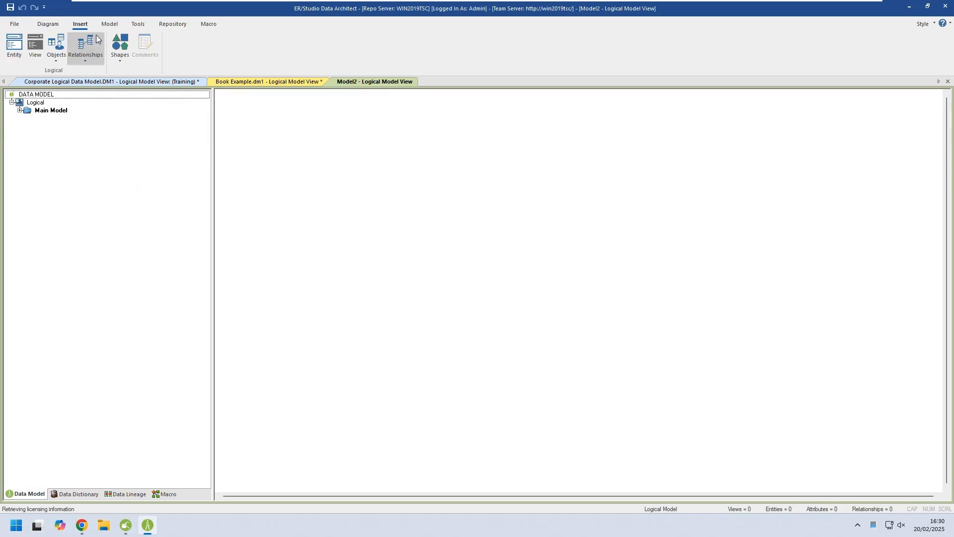
click(139, 24)
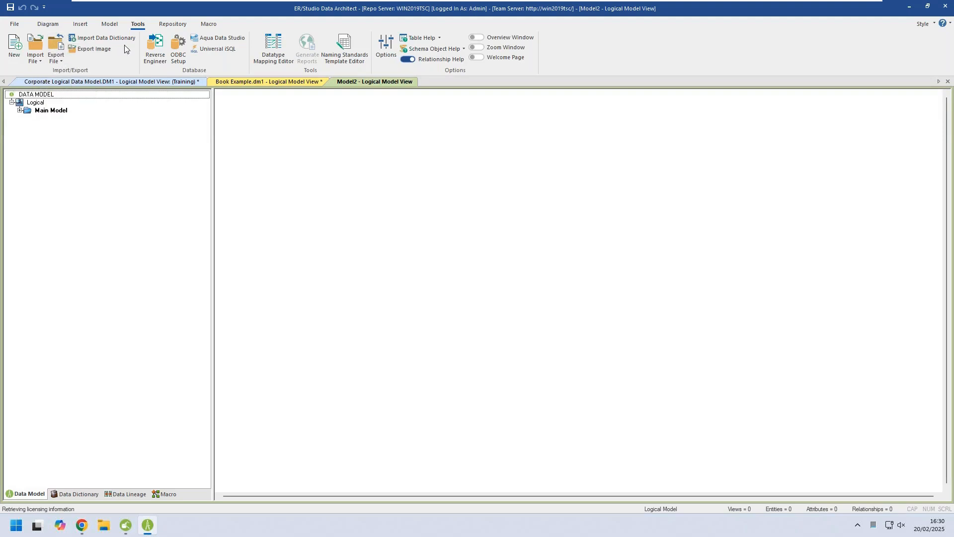
click(38, 61)
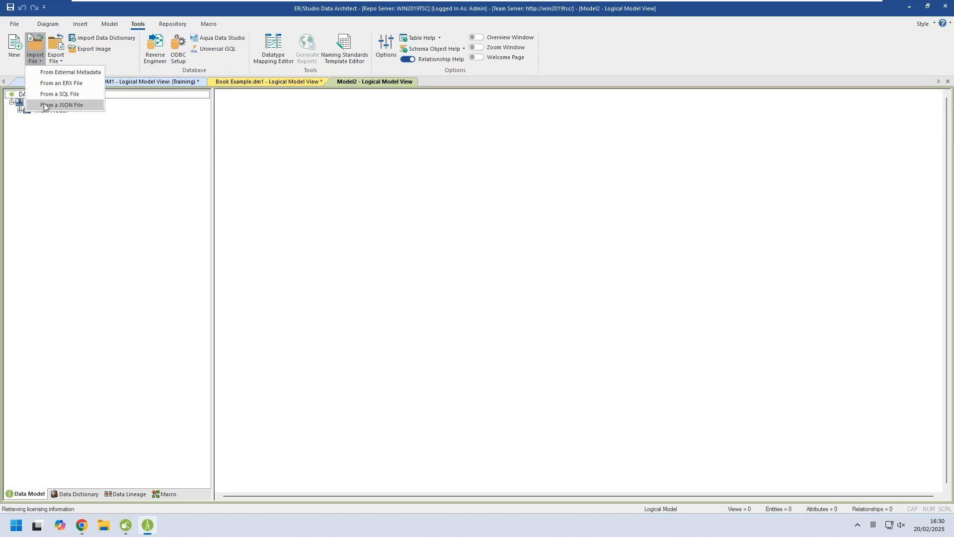
click(67, 105)
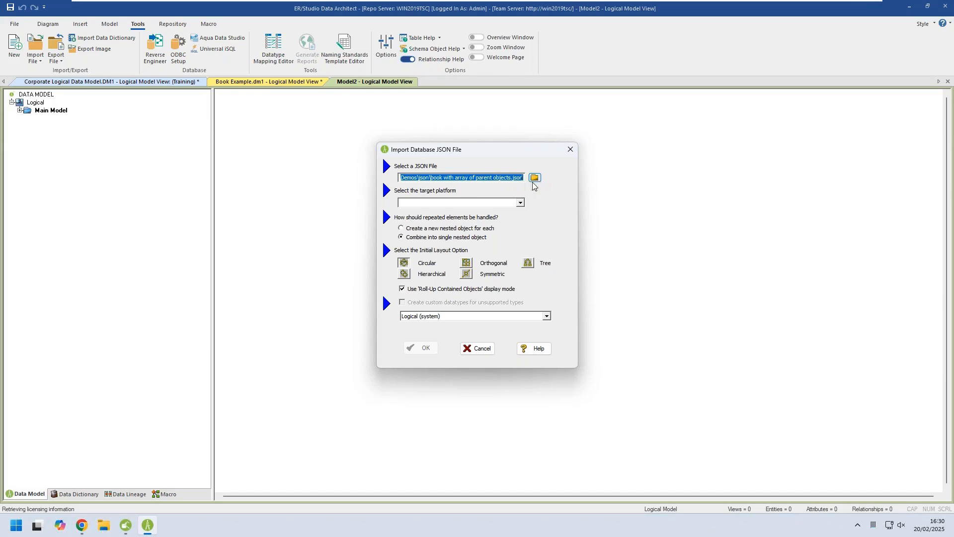
click(520, 203)
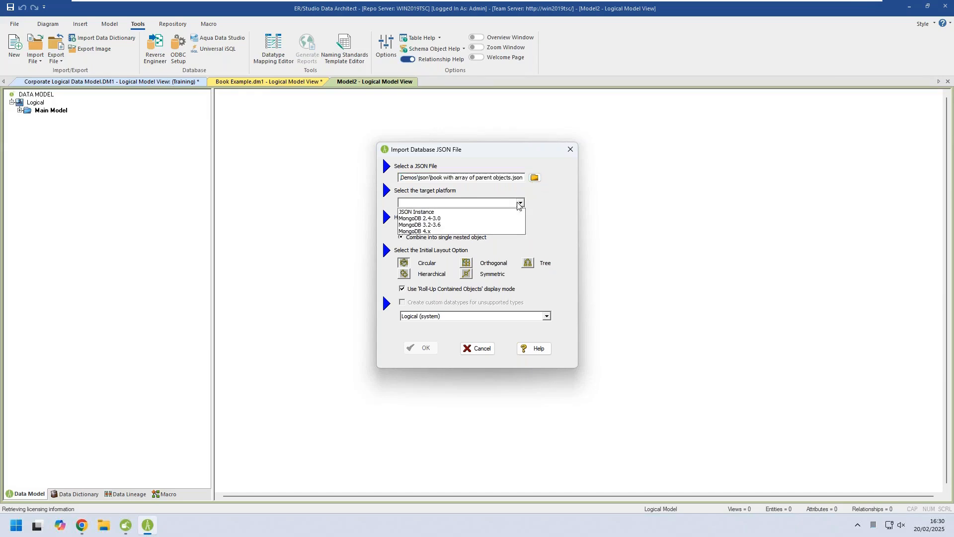
click(425, 213)
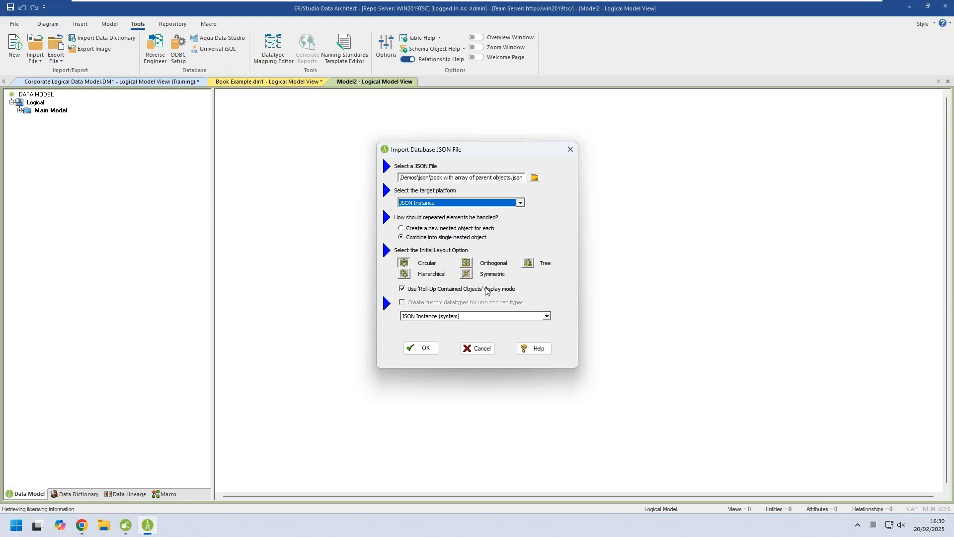
click(420, 348)
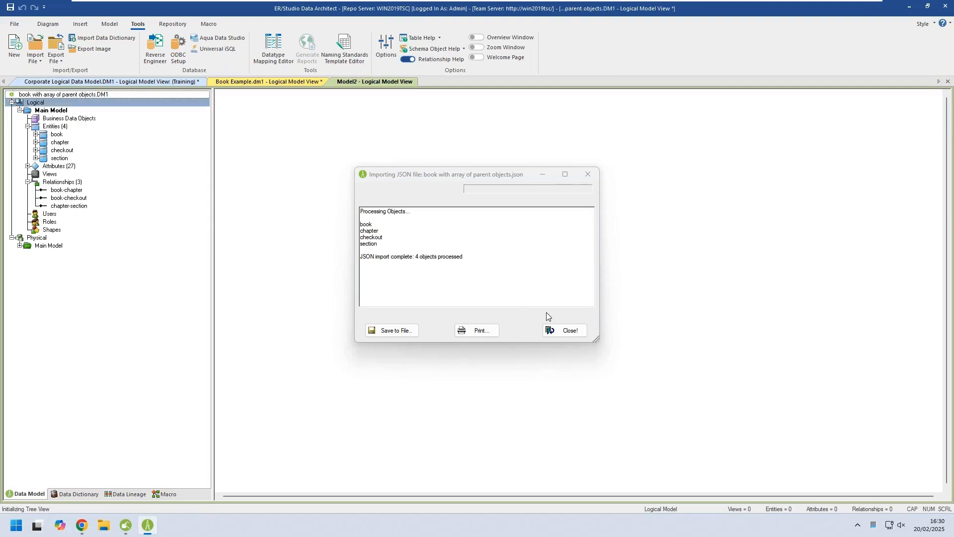
click(566, 330)
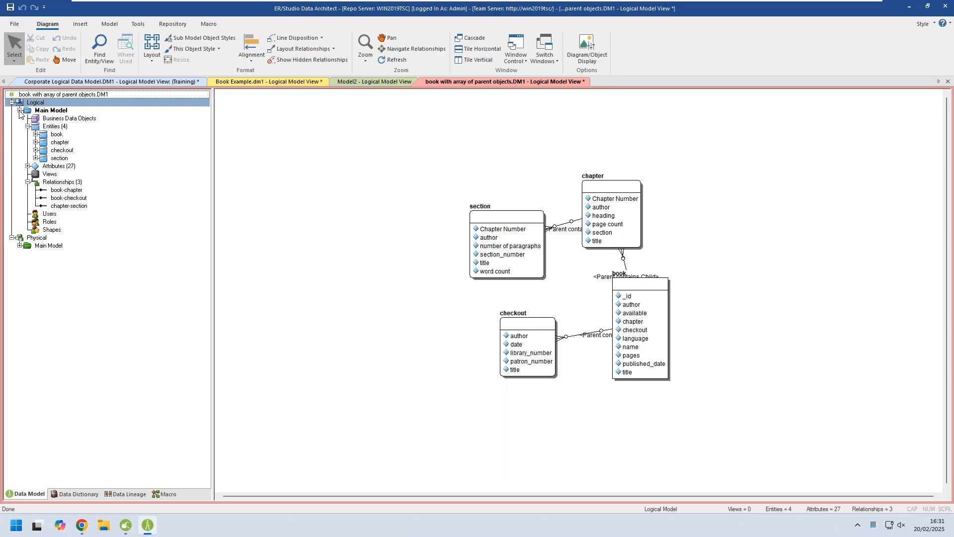
Expand the physical model's objects in the model tree and auto-arrange the logical diagram as a hierarchy with book above its child entities.
click(20, 245)
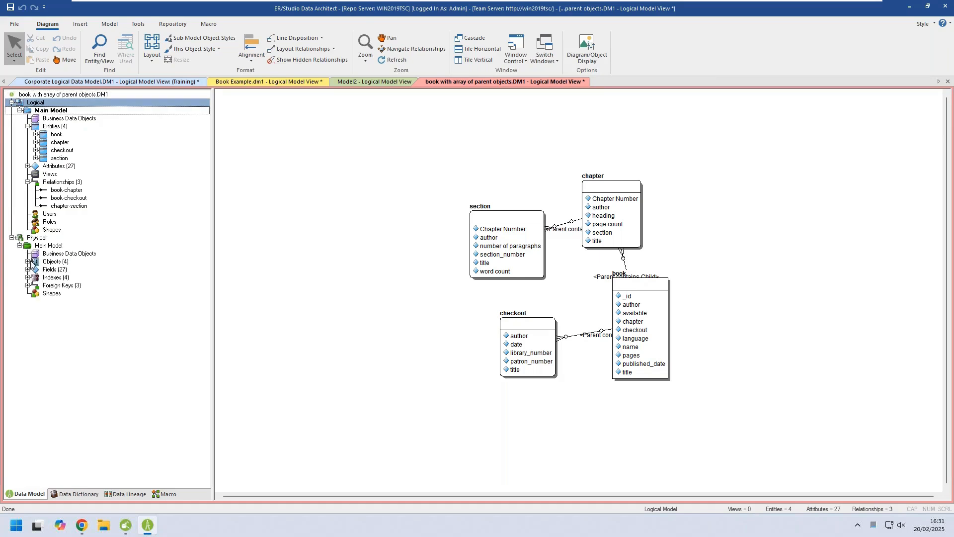
click(28, 261)
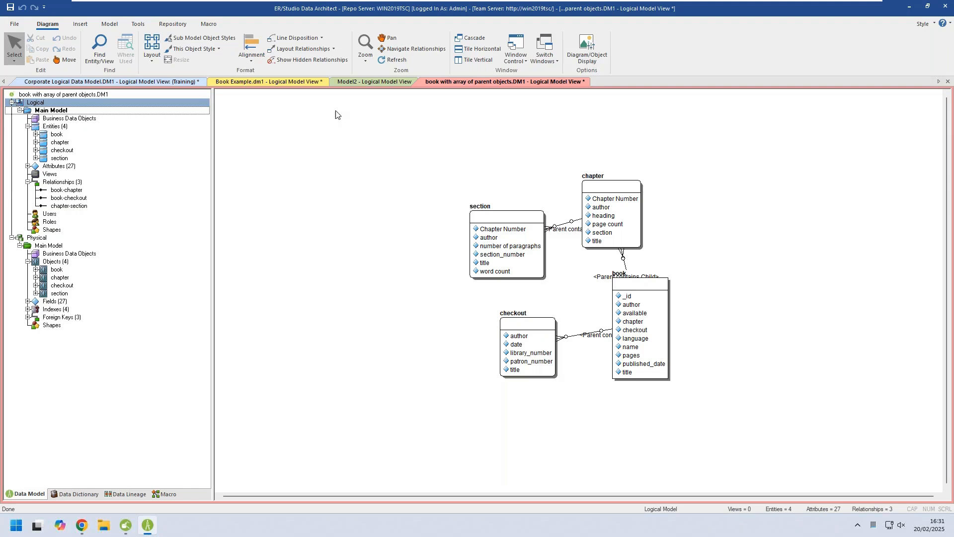
click(151, 53)
click(168, 154)
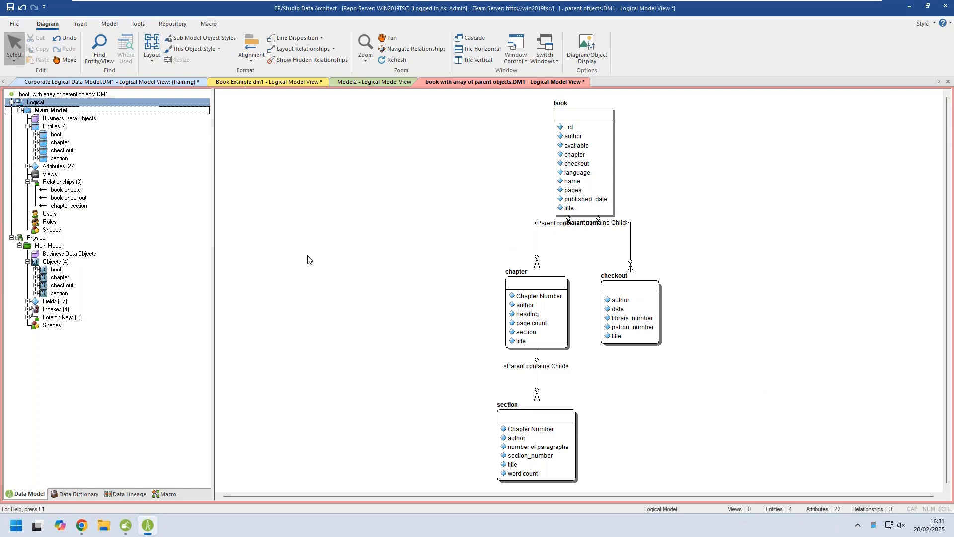
Display the physical main model and move the book object to the upper-left area of the diagram.
double_click(45, 247)
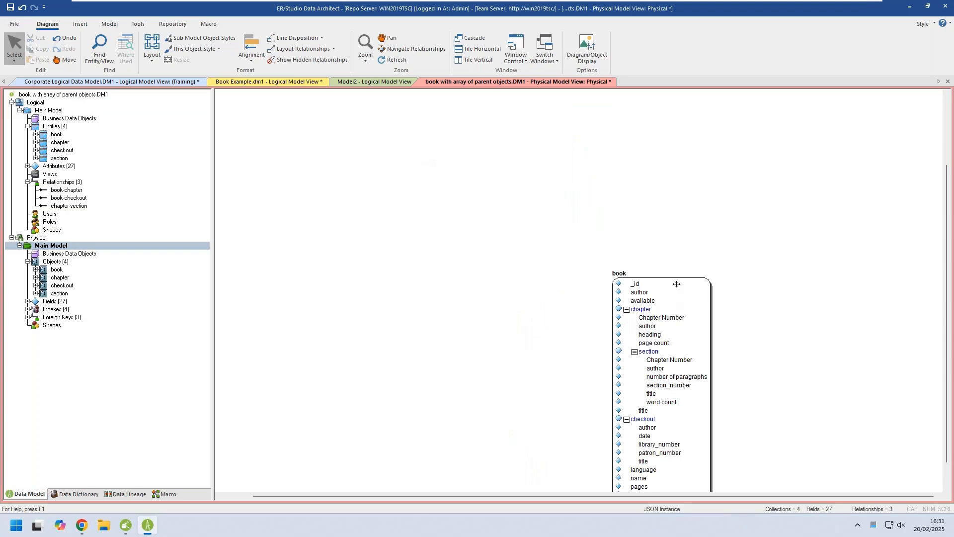
click(646, 272)
mouse_move(646, 273)
mouse_down()
mouse_move(379, 119)
mouse_move(346, 121)
mouse_up()
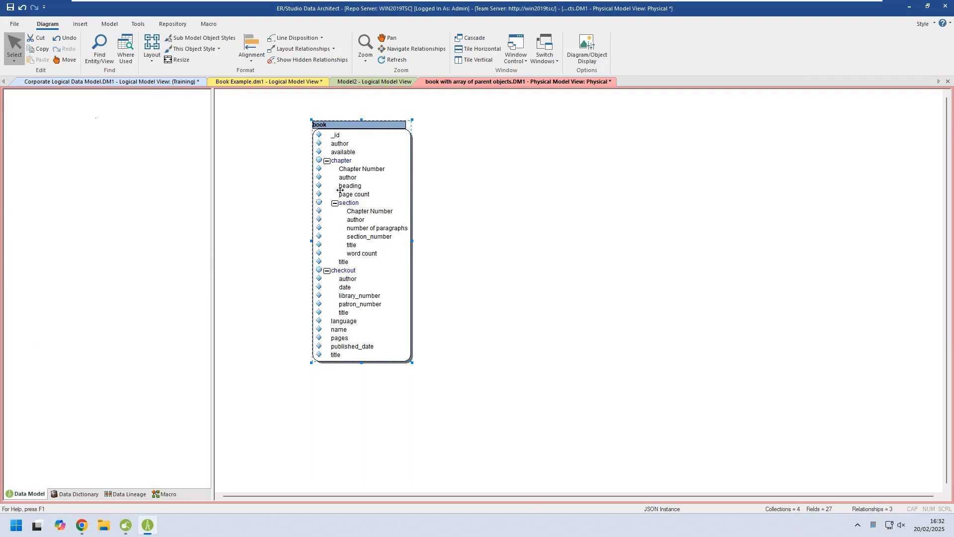
click(485, 159)
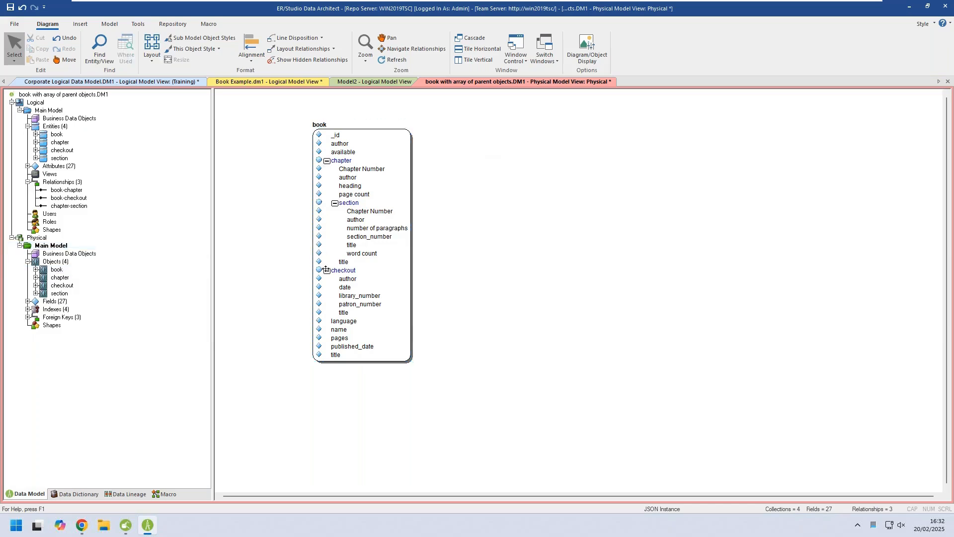
Collapse the nested section, chapter and checkout structures in the book object, and re-expand chapter and section.
click(336, 202)
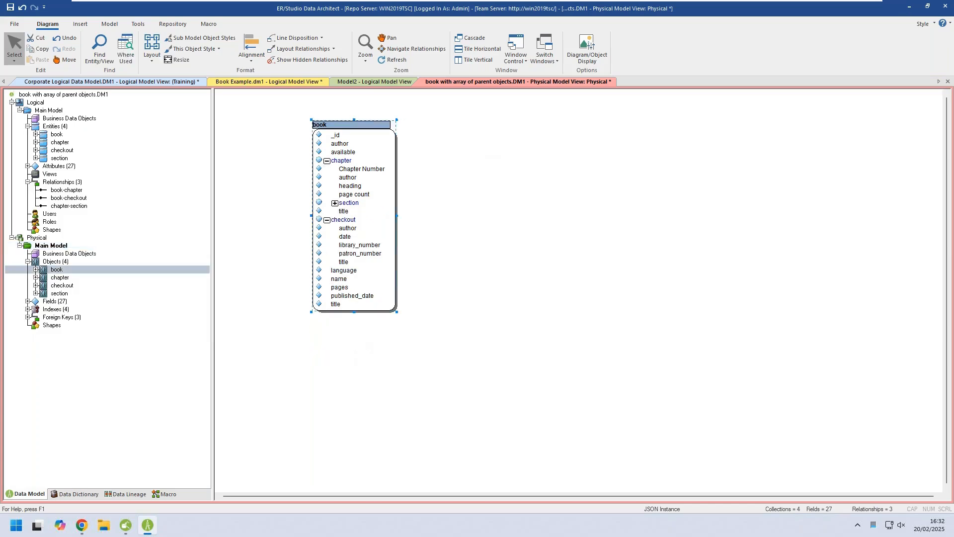
click(327, 161)
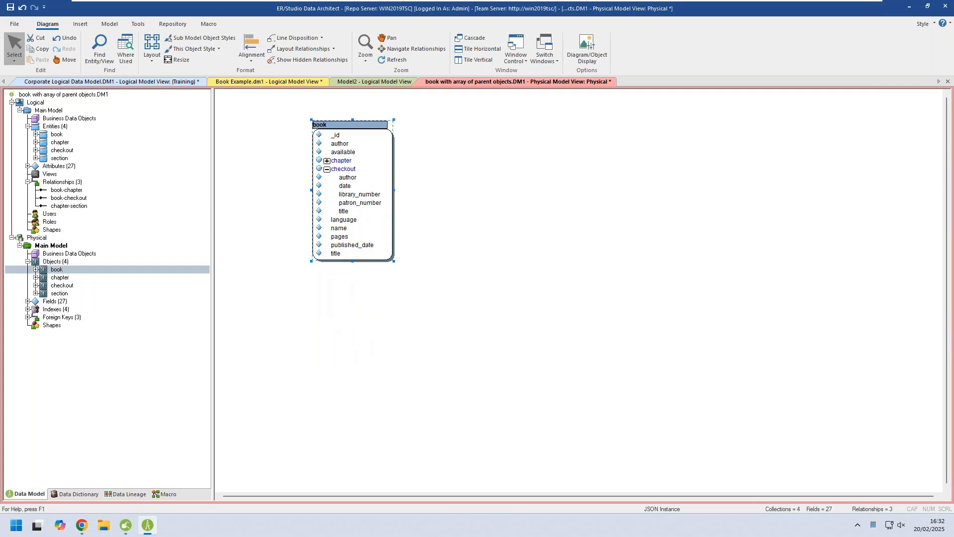
click(327, 169)
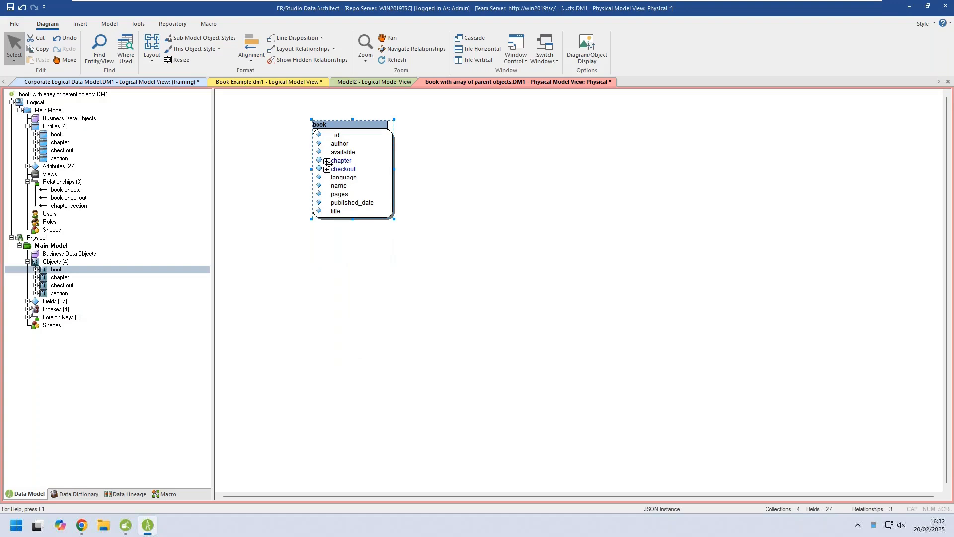
click(328, 161)
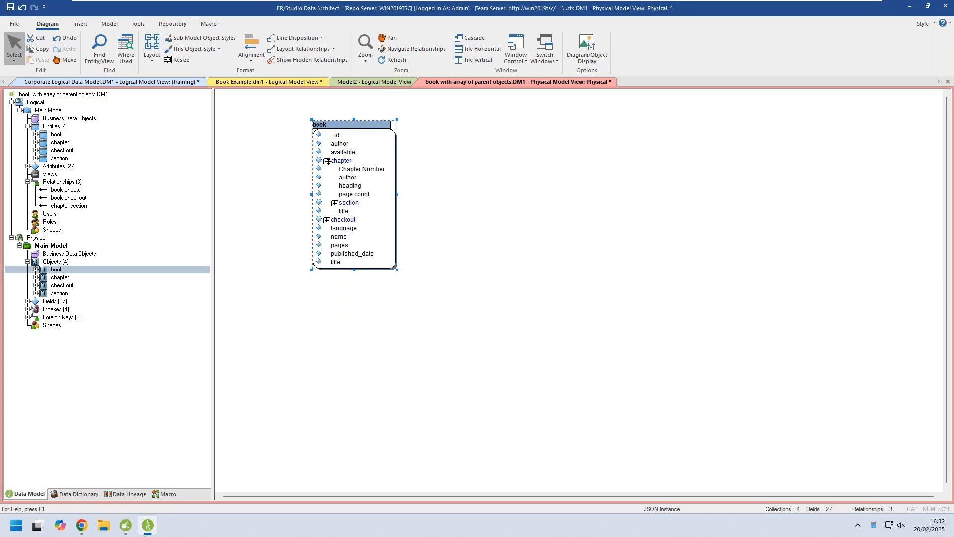
click(335, 203)
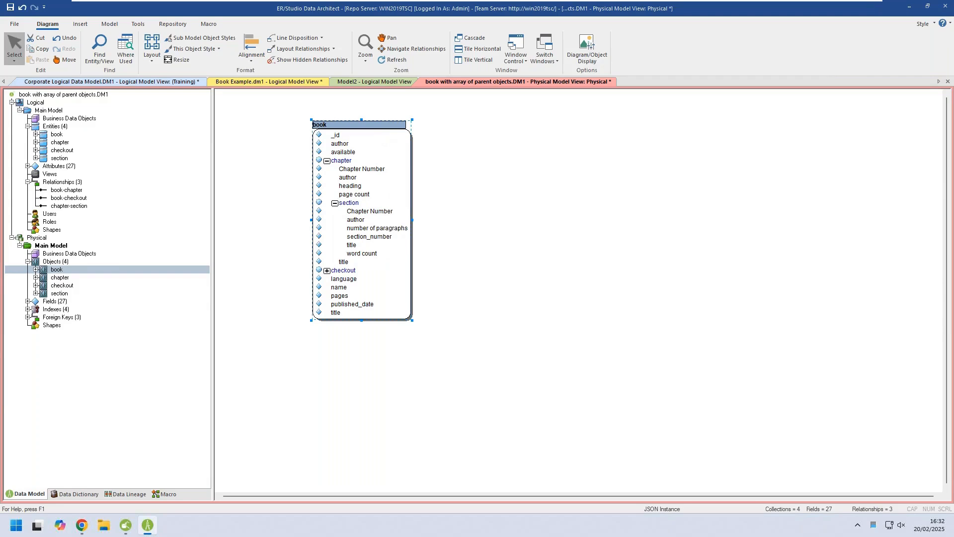
Review the book object's field list and its example JSON output, leaving the object unchanged.
double_click(338, 171)
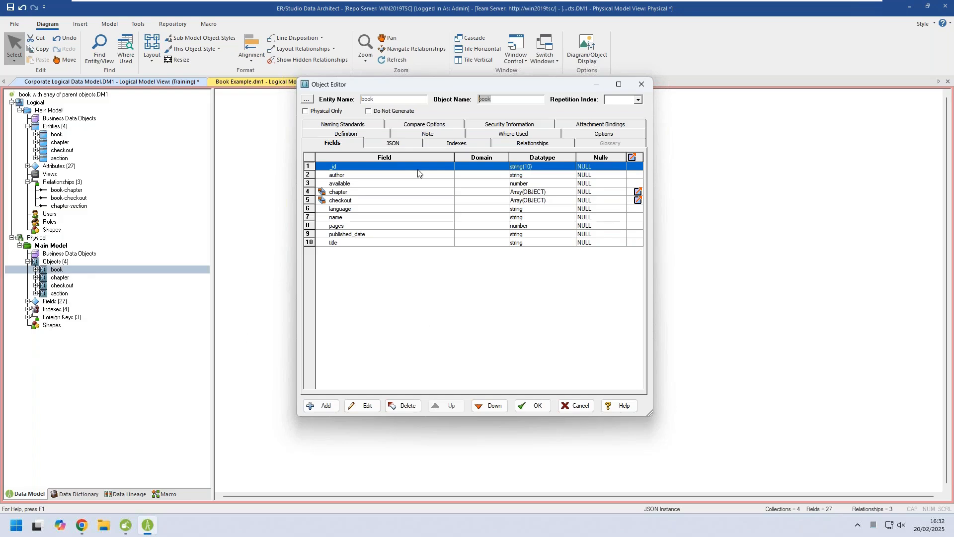
click(390, 144)
drag(638, 256, 632, 194)
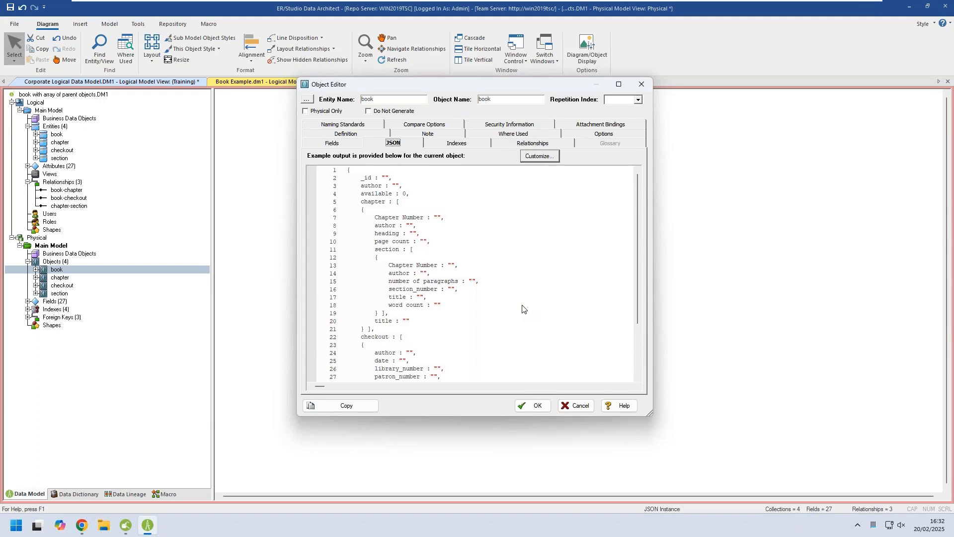
click(577, 406)
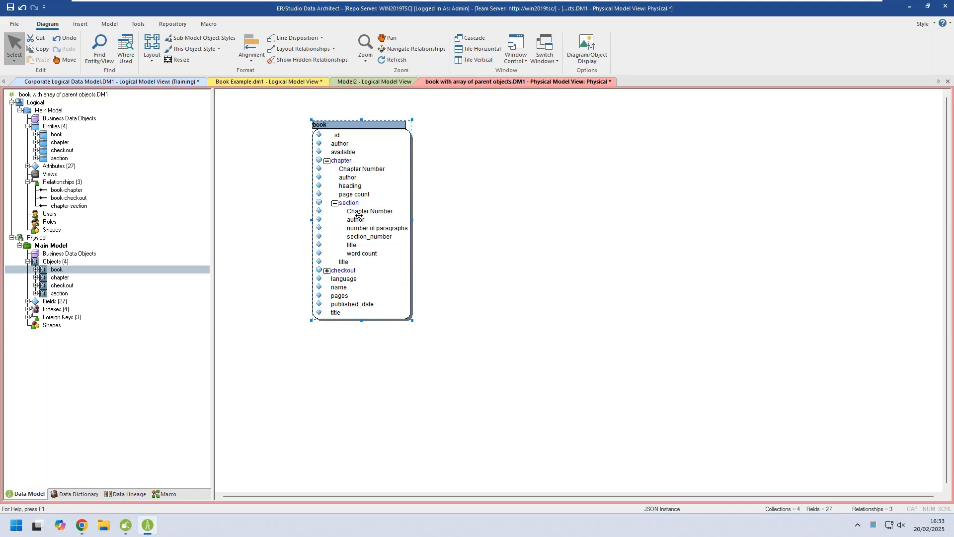
Disable Roll Up Contained Objects in the physical diagram's object display options and auto-arrange the separate objects into a hierarchy.
right_click(512, 185)
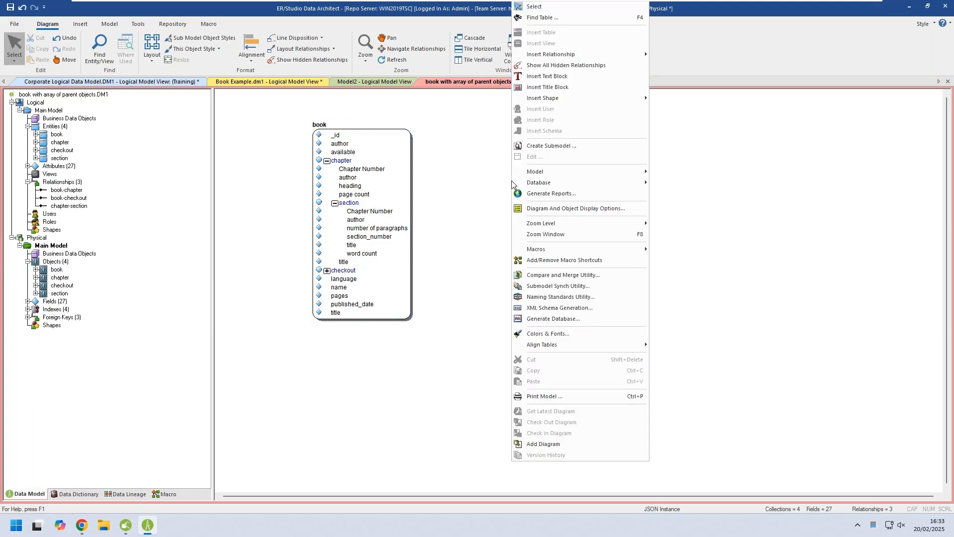
click(581, 211)
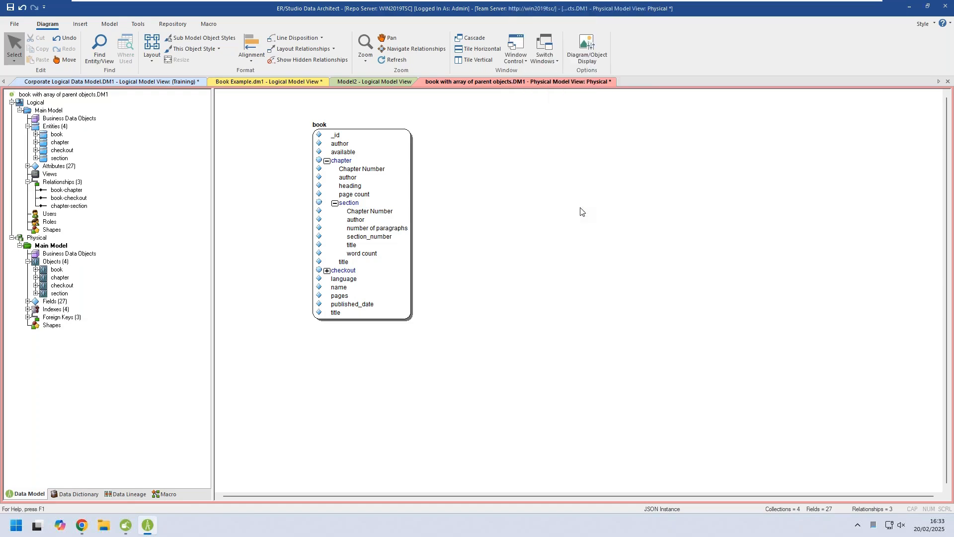
click(449, 277)
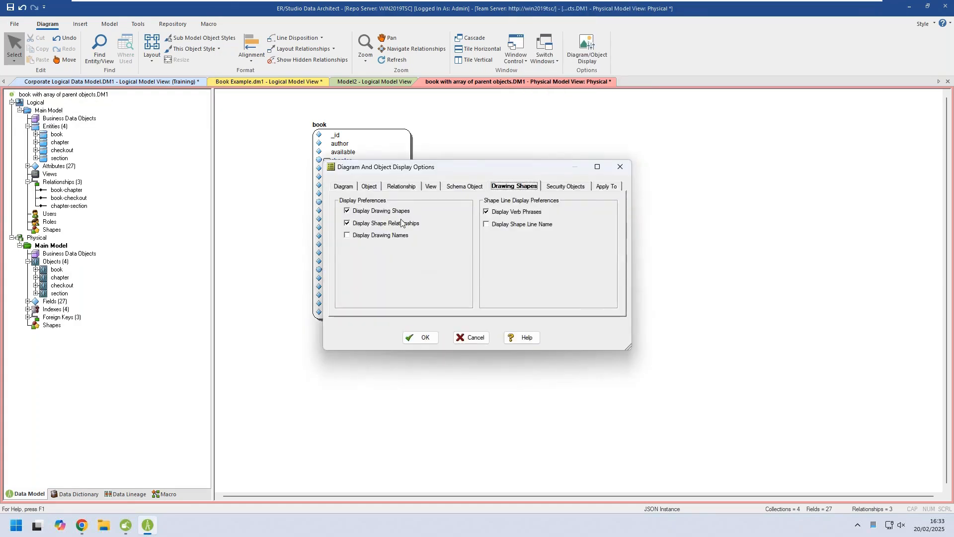
click(343, 186)
click(370, 187)
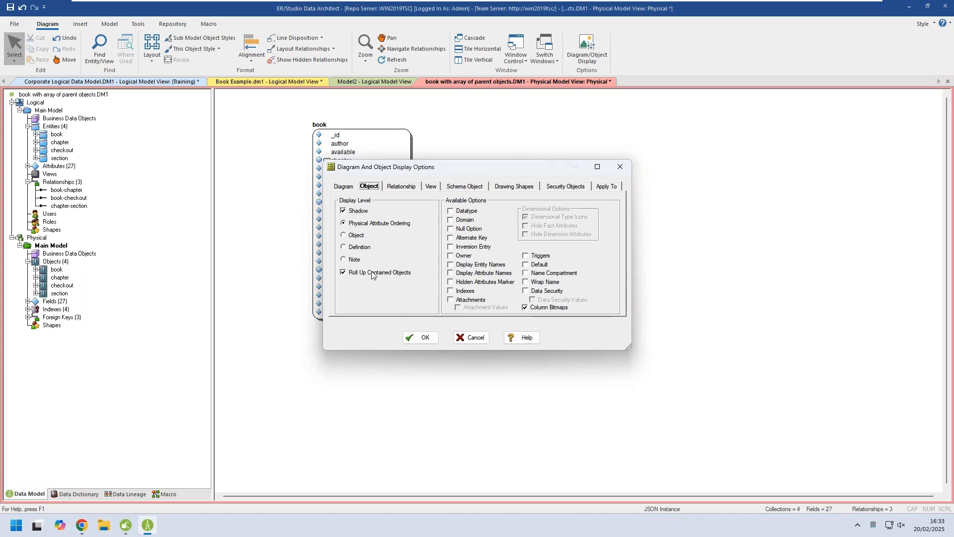
click(344, 273)
click(419, 338)
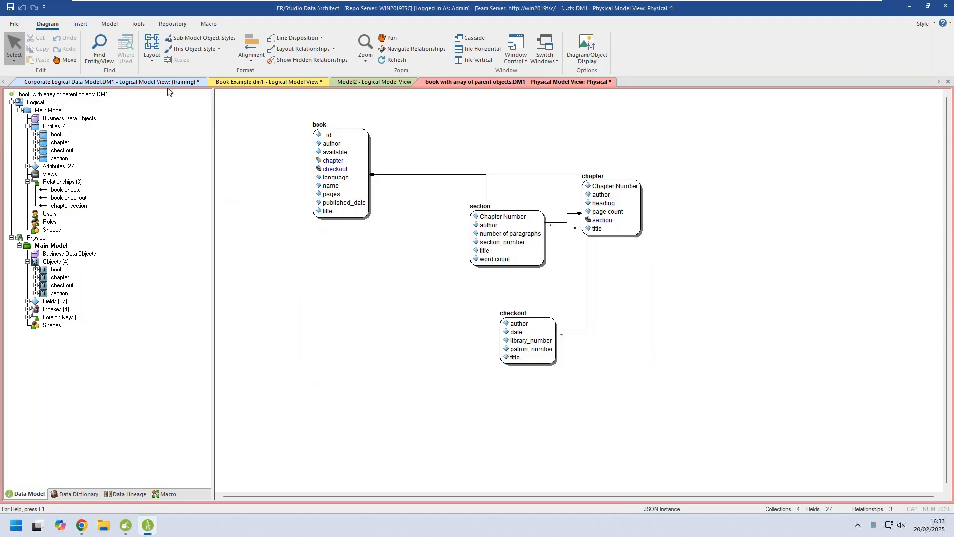
click(150, 58)
click(179, 106)
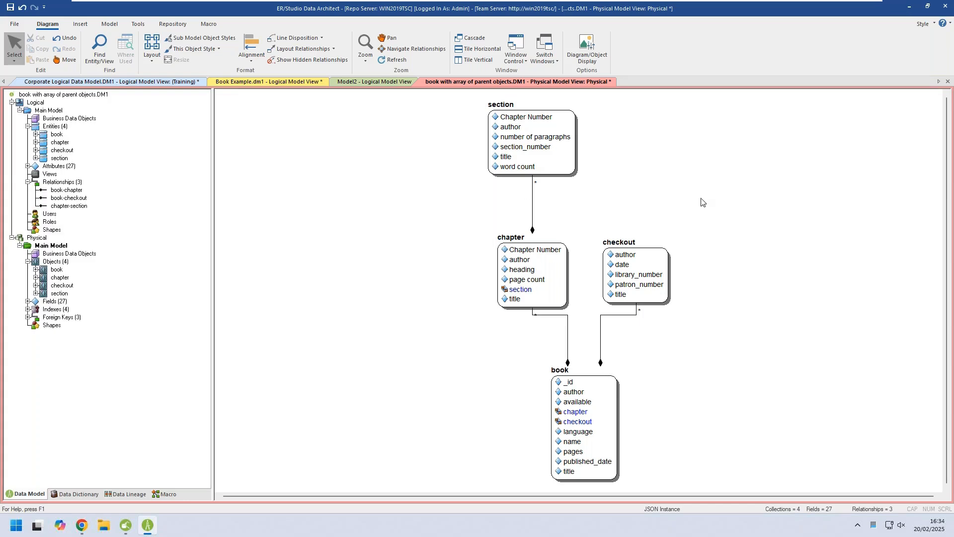
Examine the fields and datatypes of the section object in the physical model without changing them.
click(557, 150)
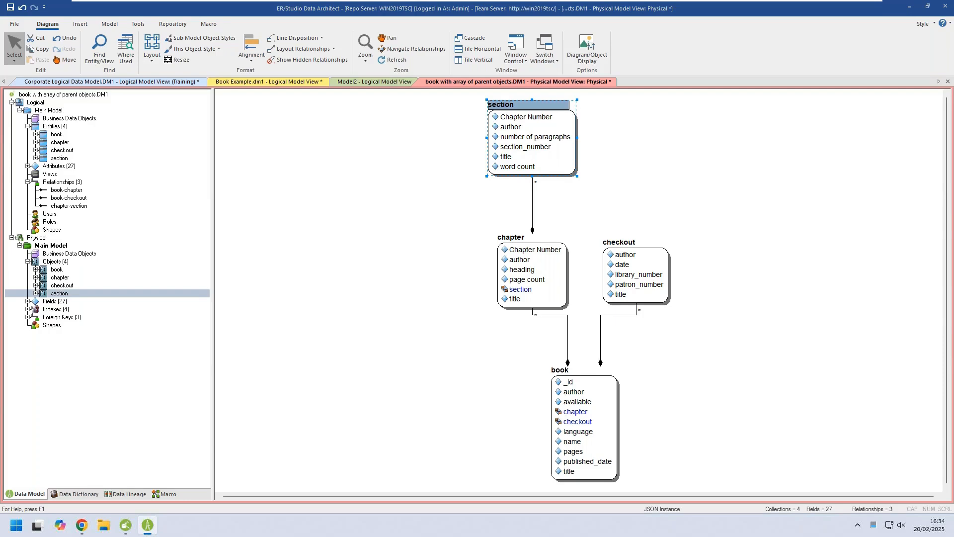
click(339, 145)
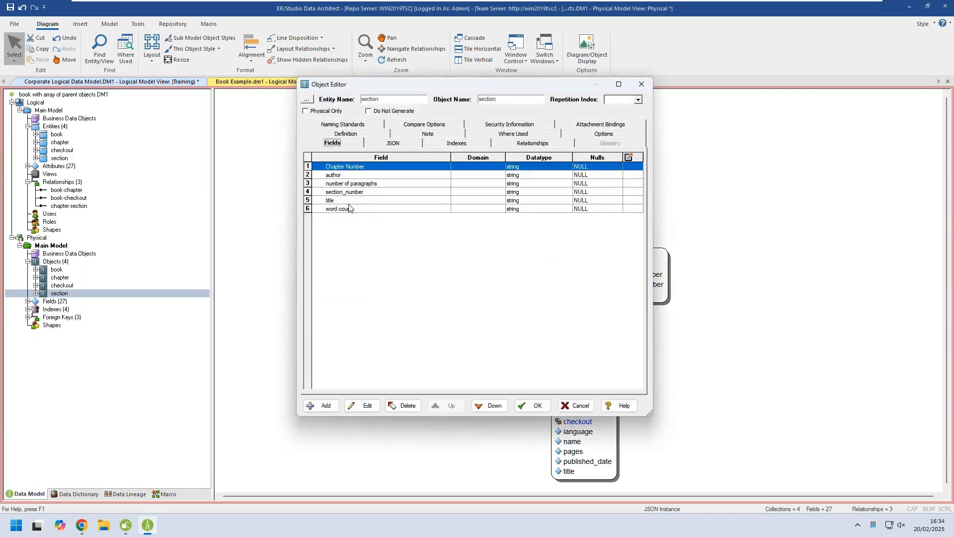
click(347, 209)
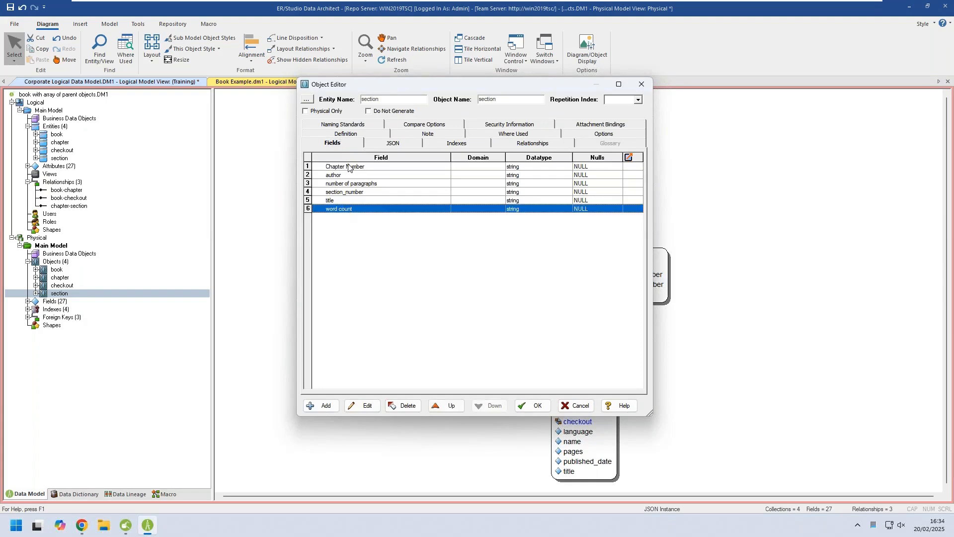
click(578, 406)
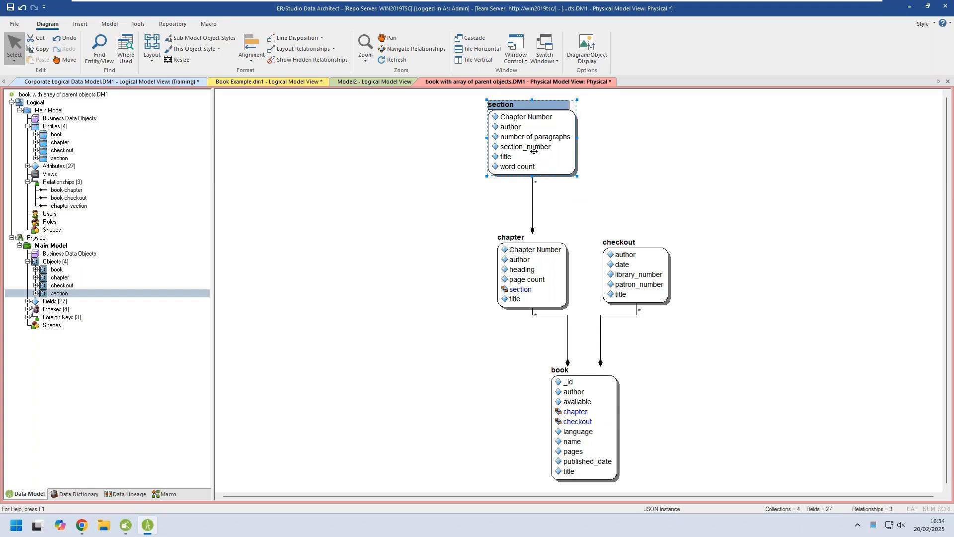
double_click(530, 134)
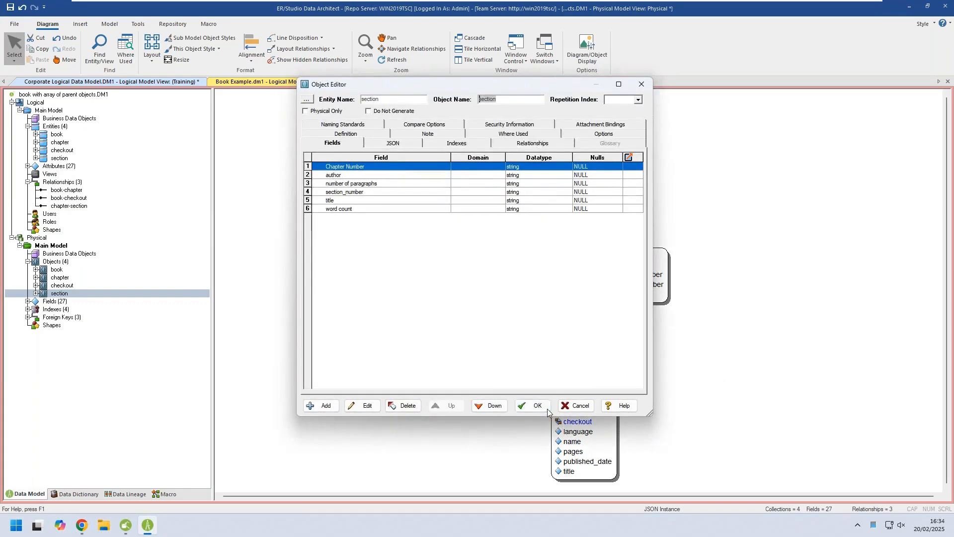
click(566, 406)
Add a field named Rating with the integer datatype to the book object in the physical model.
click(601, 402)
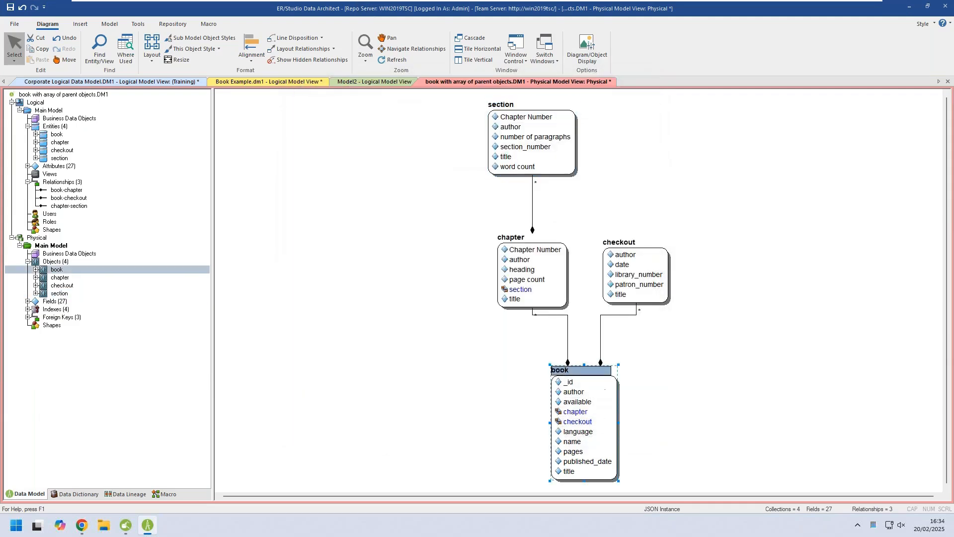
double_click(600, 402)
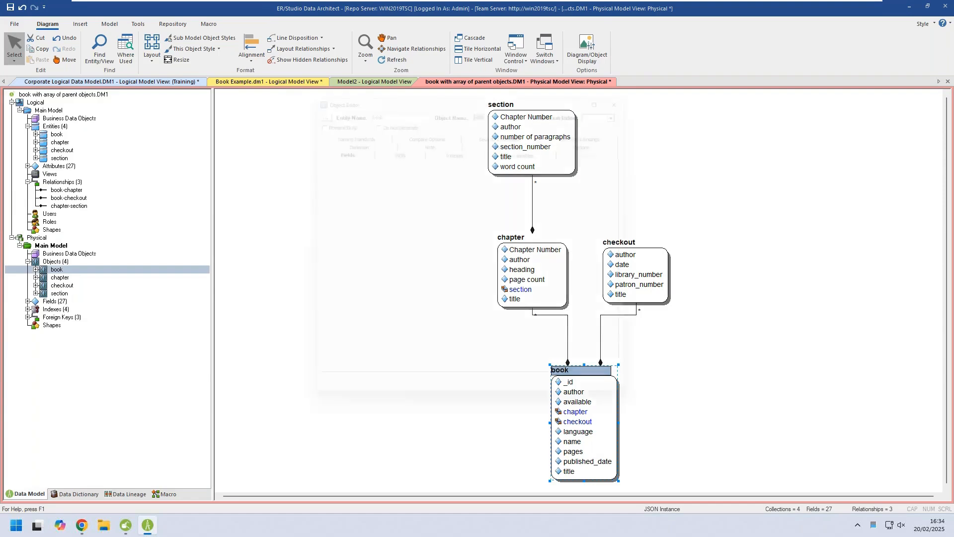
click(339, 243)
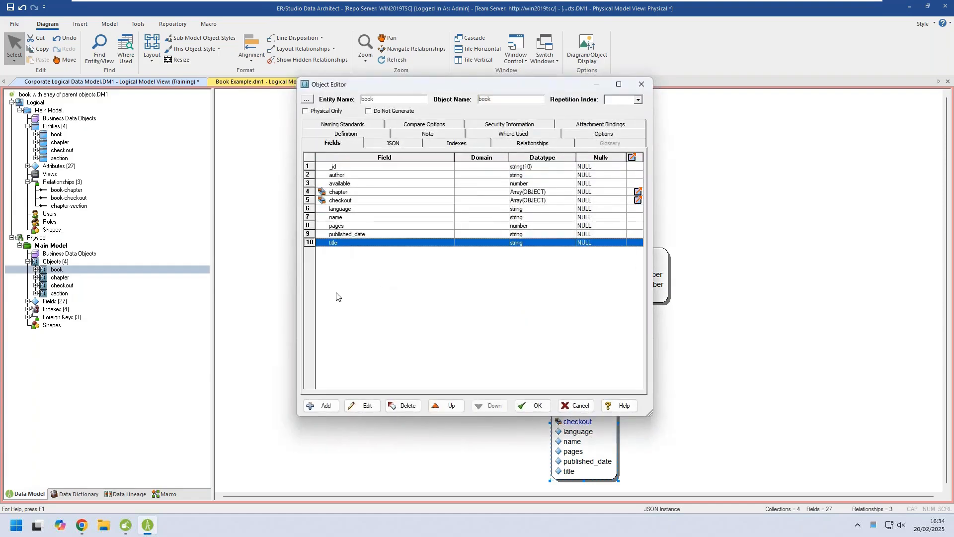
click(323, 406)
text(R)
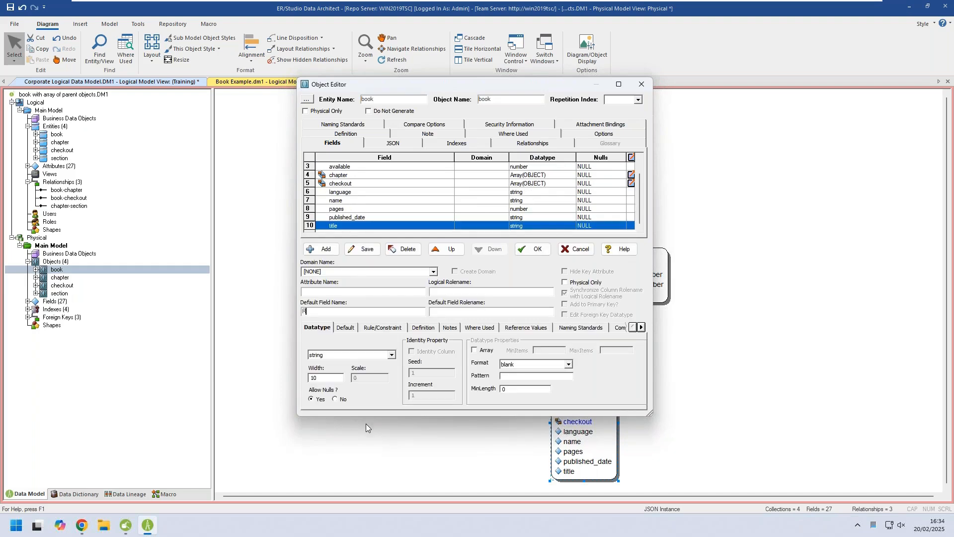
text(ating)
click(391, 355)
click(352, 380)
click(360, 251)
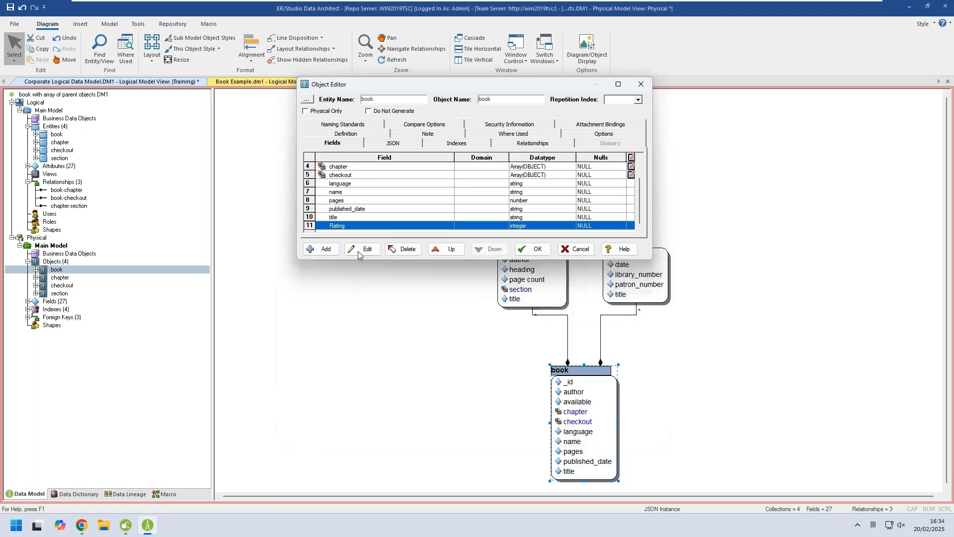
click(530, 346)
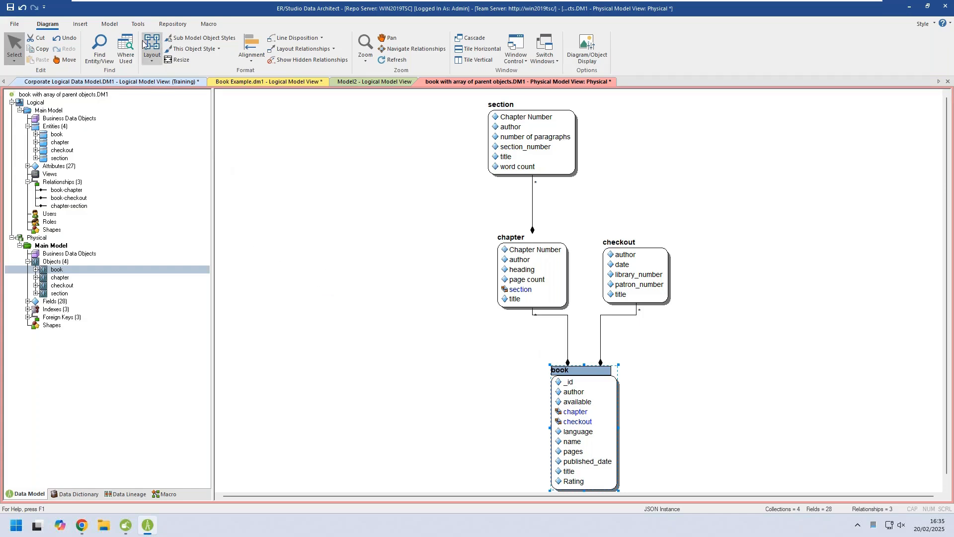
Test the Git integration connection and clone/update the repository in C:\Temp\Demos\ERSDA\github\gitrepo.
click(138, 24)
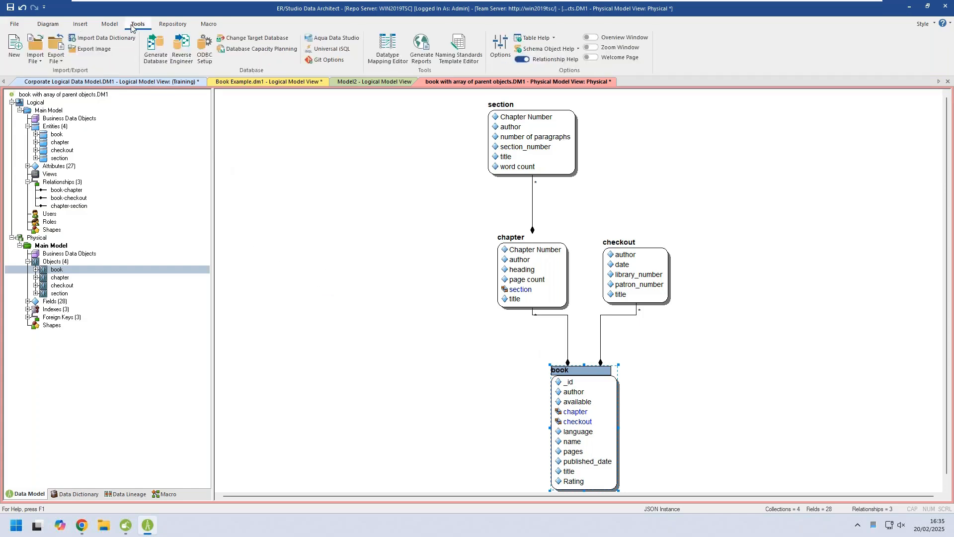
click(320, 62)
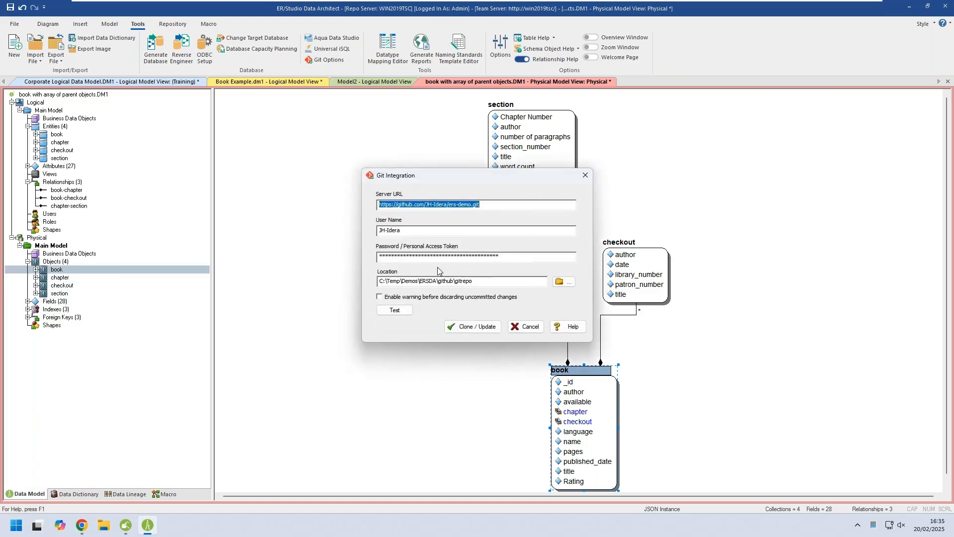
click(496, 205)
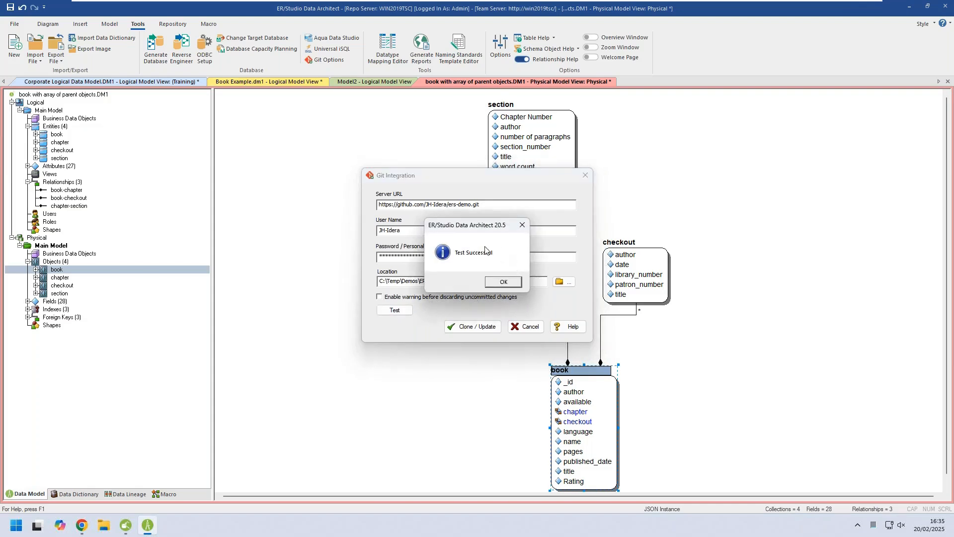
click(502, 283)
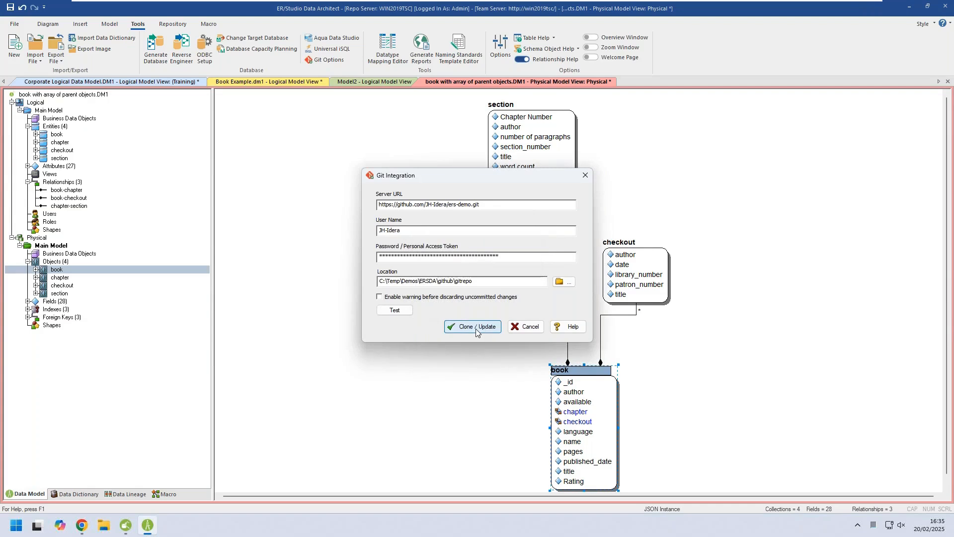
click(475, 327)
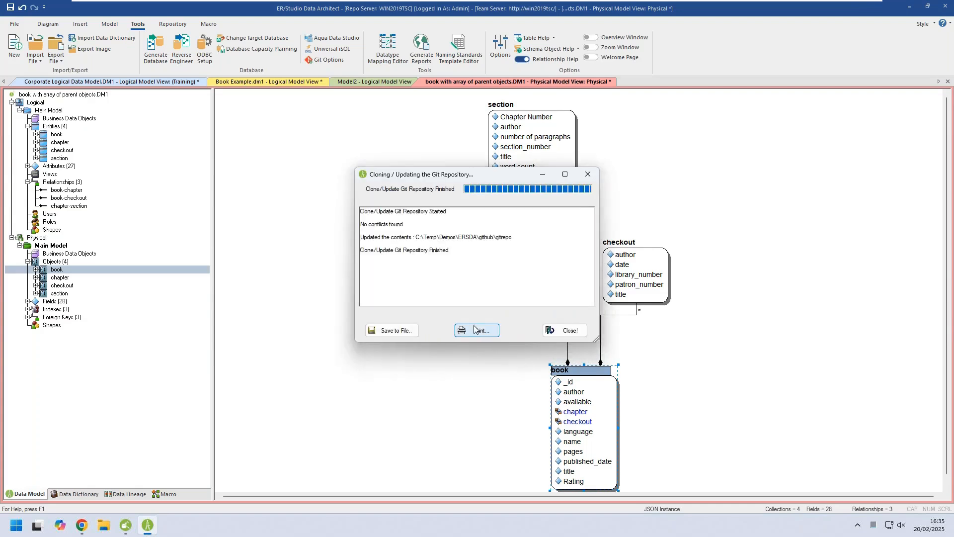
click(565, 329)
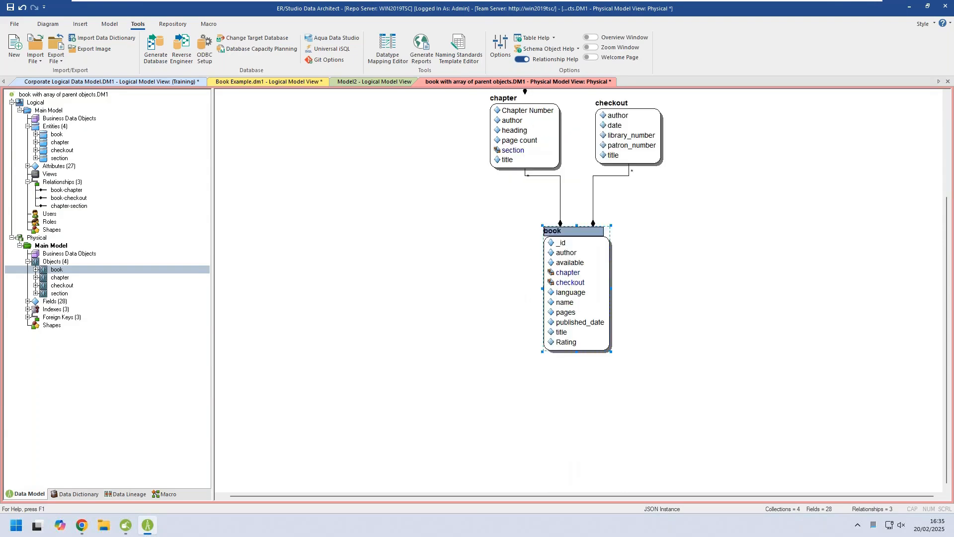
Set the physical Main Model's database generation to output a script file to Git on branch main, with commit message "Generating updated JSON Model".
right_click(42, 247)
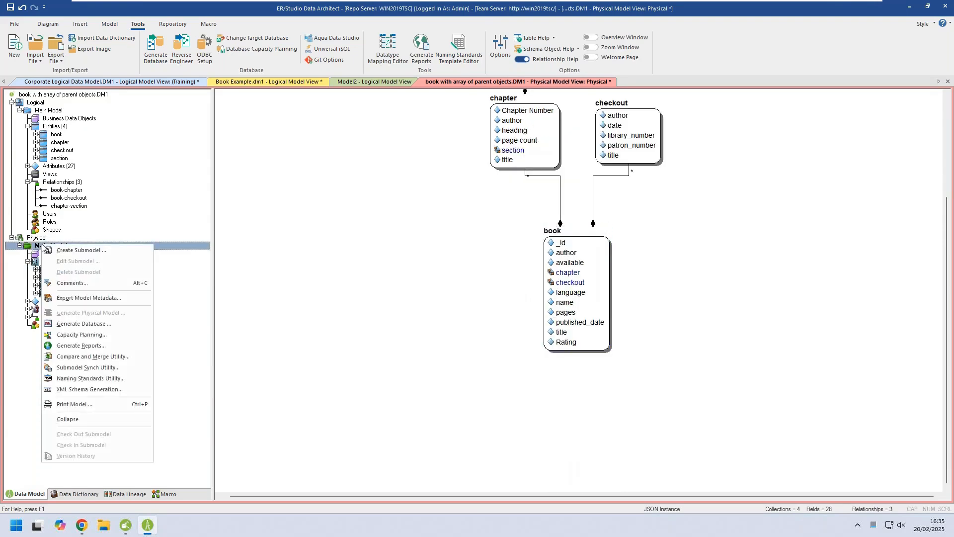
click(115, 326)
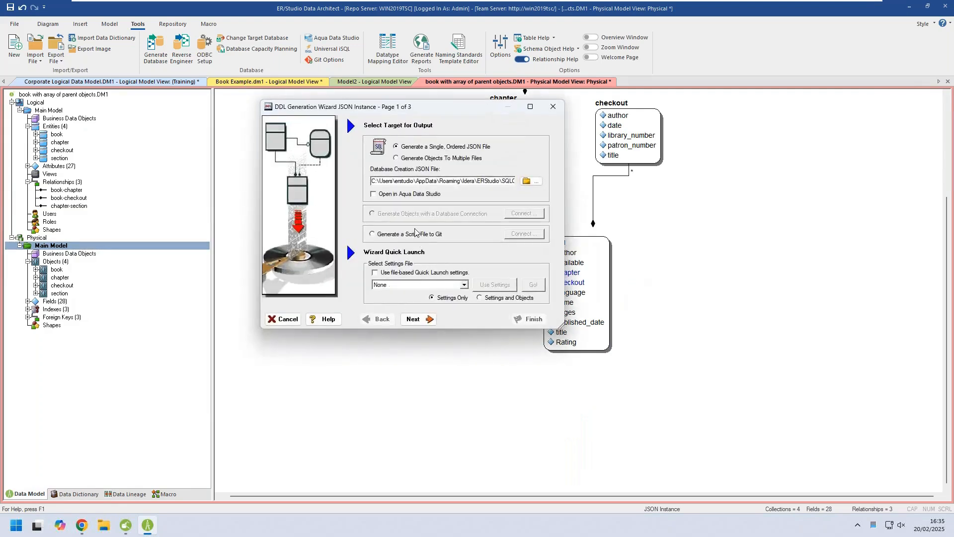
click(379, 237)
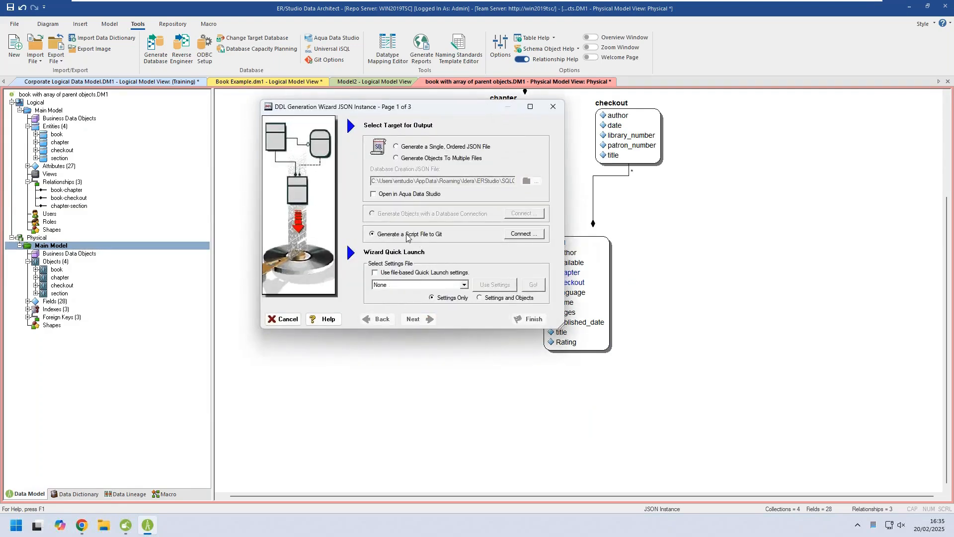
click(520, 234)
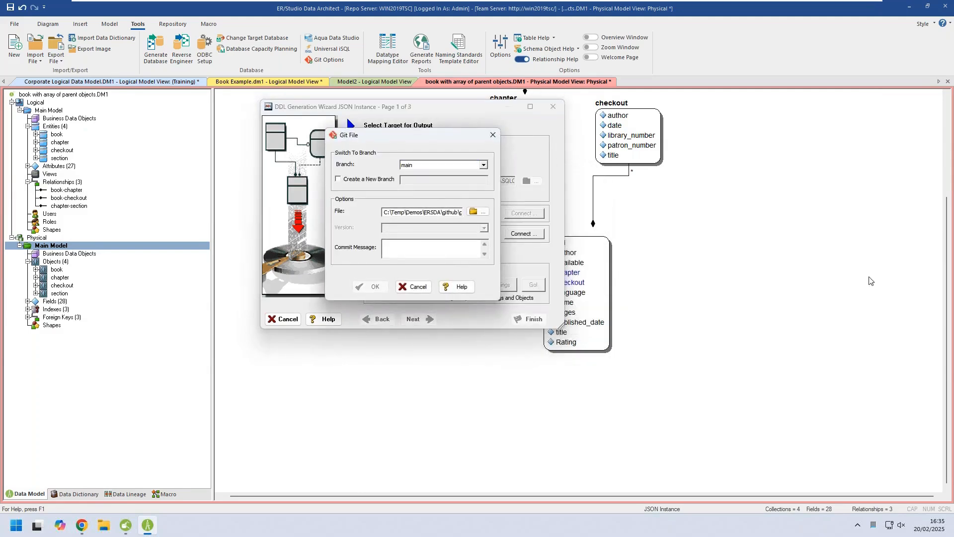
text(Generating updated JSON Model)
click(373, 287)
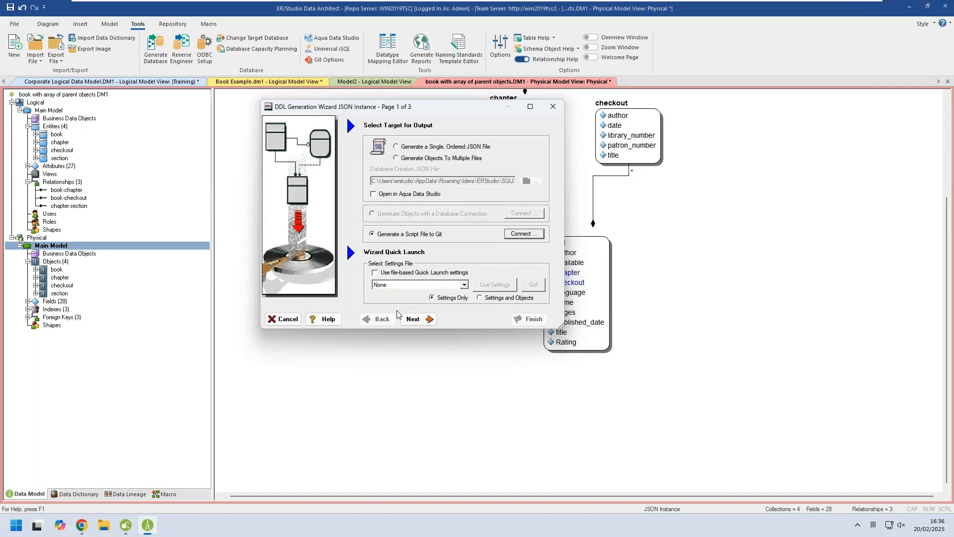
Finish the JSON generation with the default objects, overwriting the existing Physical.json and pushing it to Git.
click(415, 319)
click(532, 318)
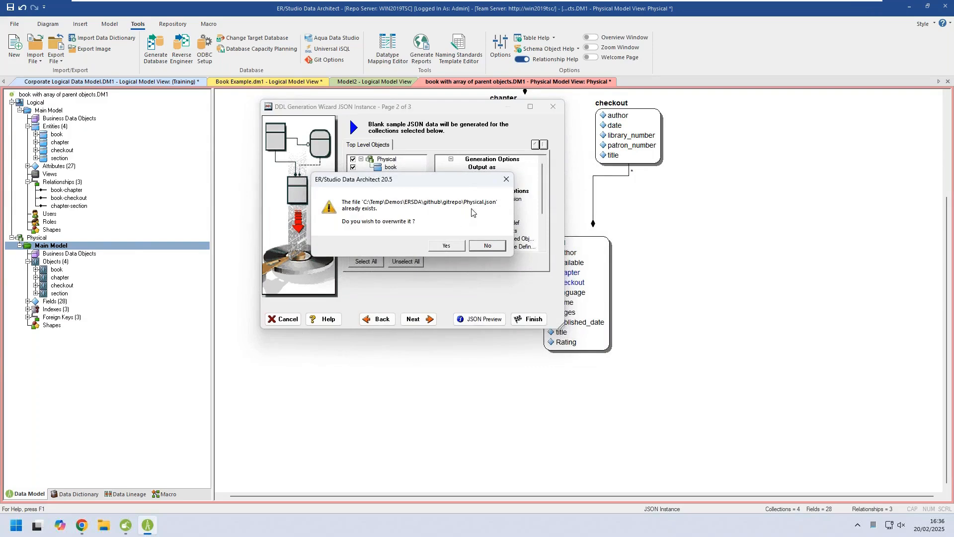
click(442, 250)
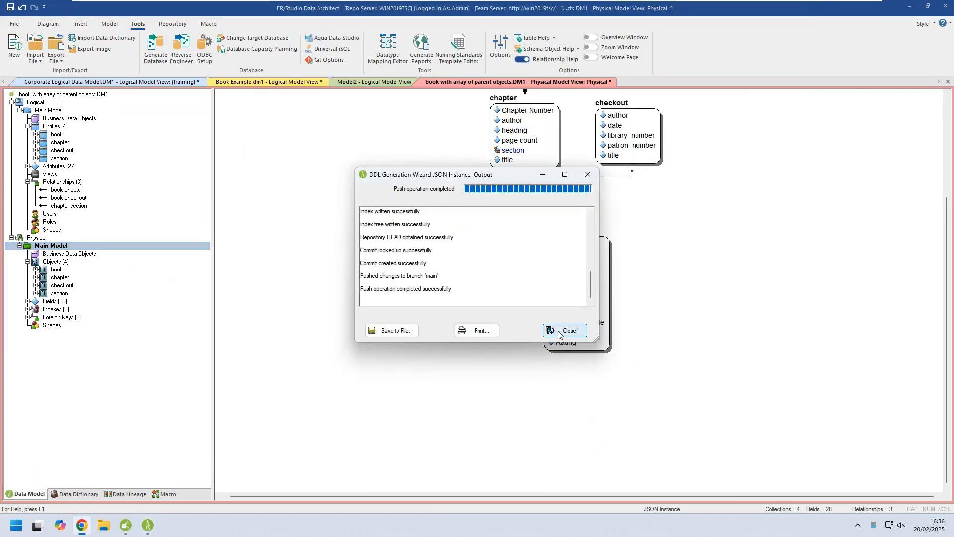
click(561, 330)
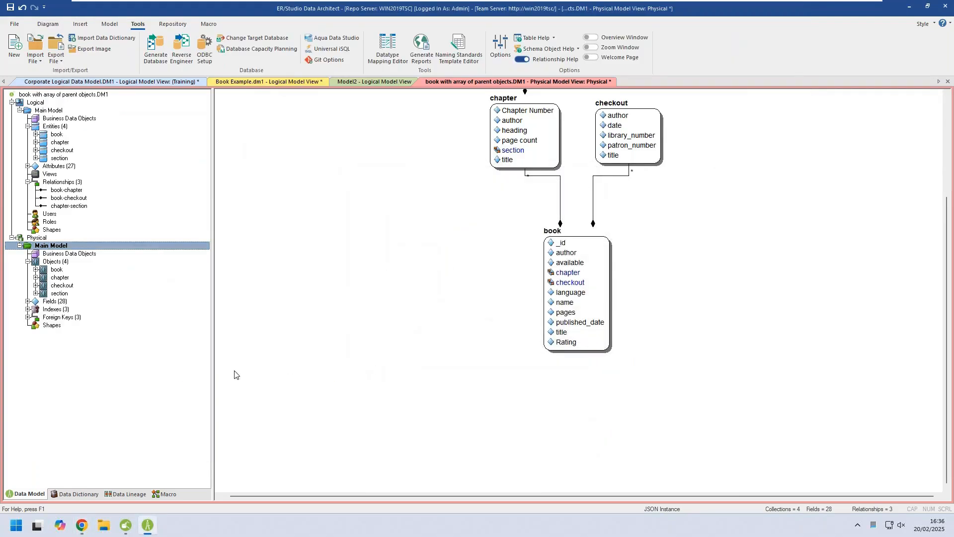
Switch to Chrome, refresh the ers-demo GitHub repository and examine the contents of Physical.json.
click(82, 525)
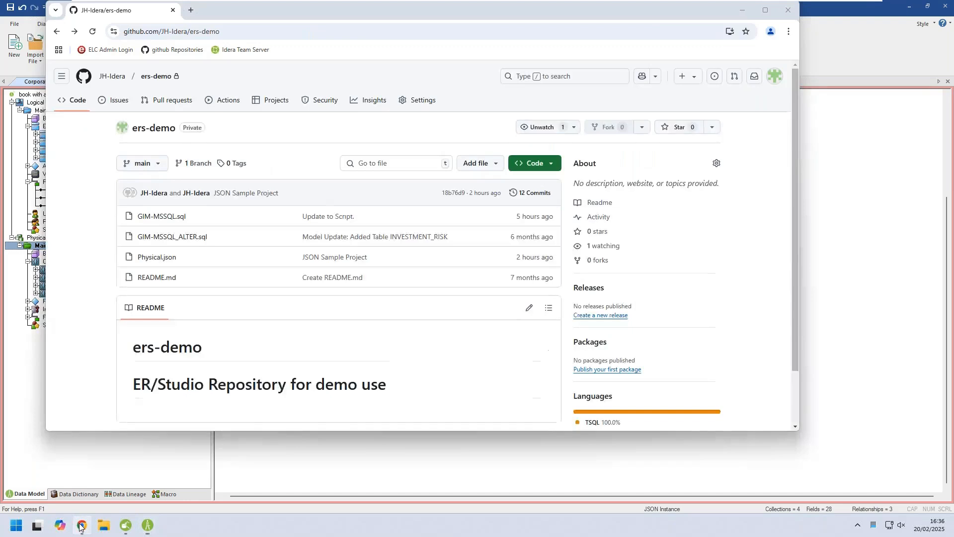
click(92, 33)
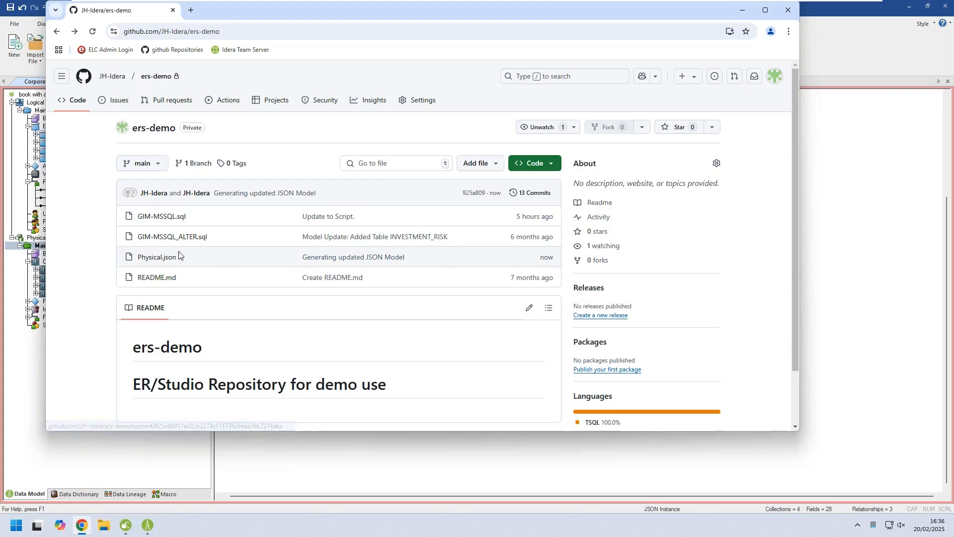
click(150, 259)
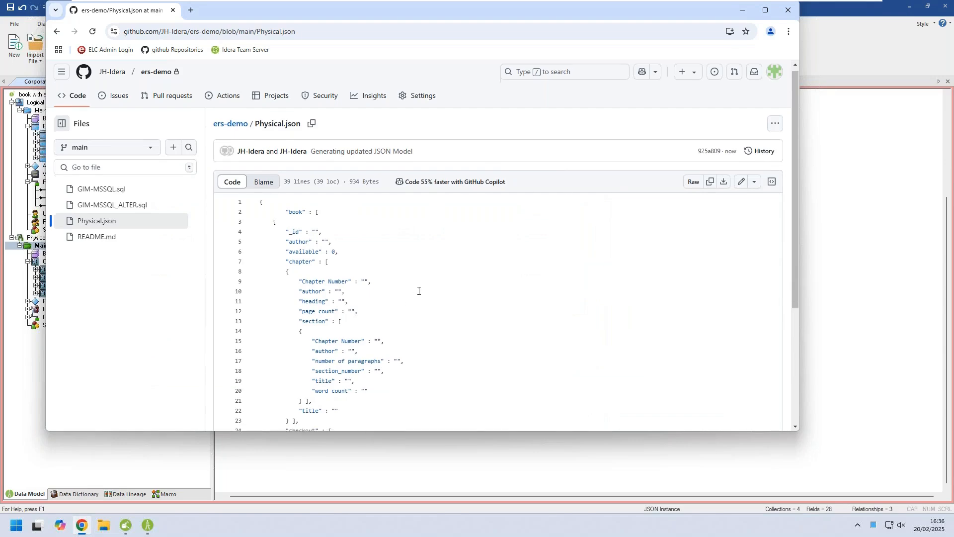
scroll(416, 294, down, 5)
scroll(421, 295, up, 5)
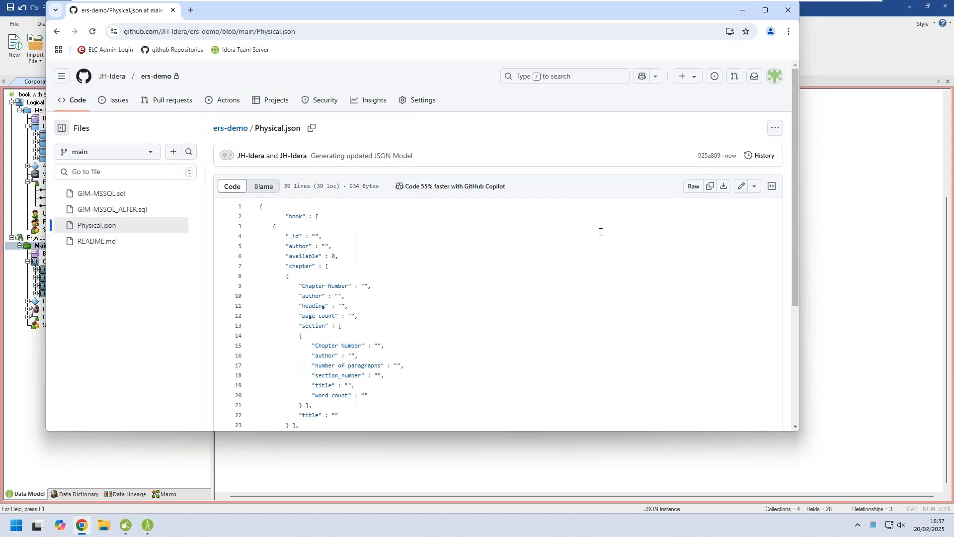
Examine the line changes of the "Generating updated JSON Model" commit in the history of Physical.json.
click(761, 155)
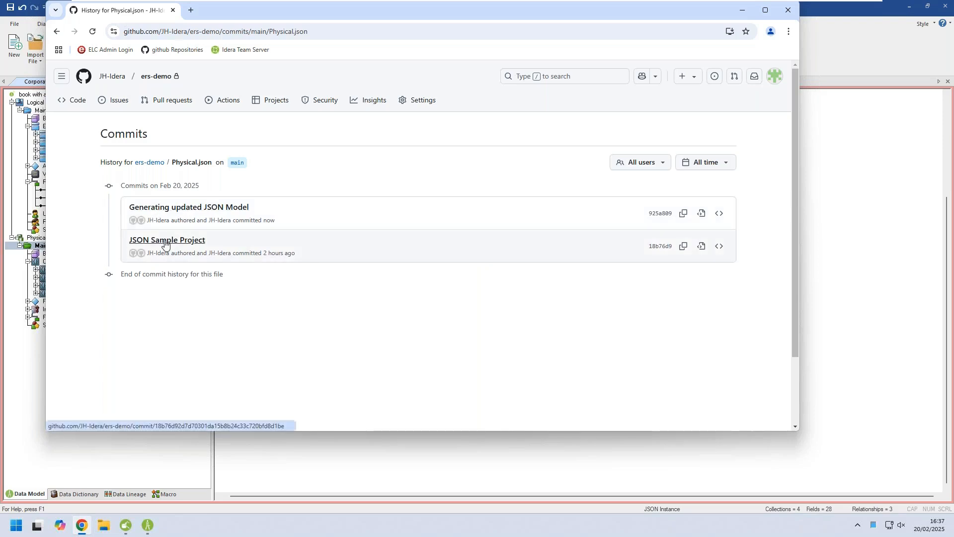
click(182, 207)
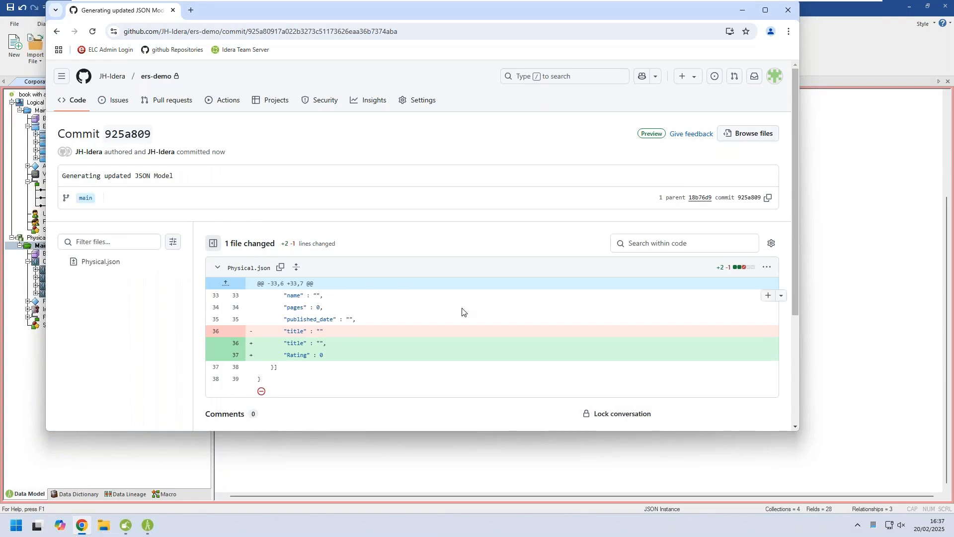
scroll(488, 316, down, 3)
scroll(488, 316, up, 2)
scroll(488, 315, up, 1)
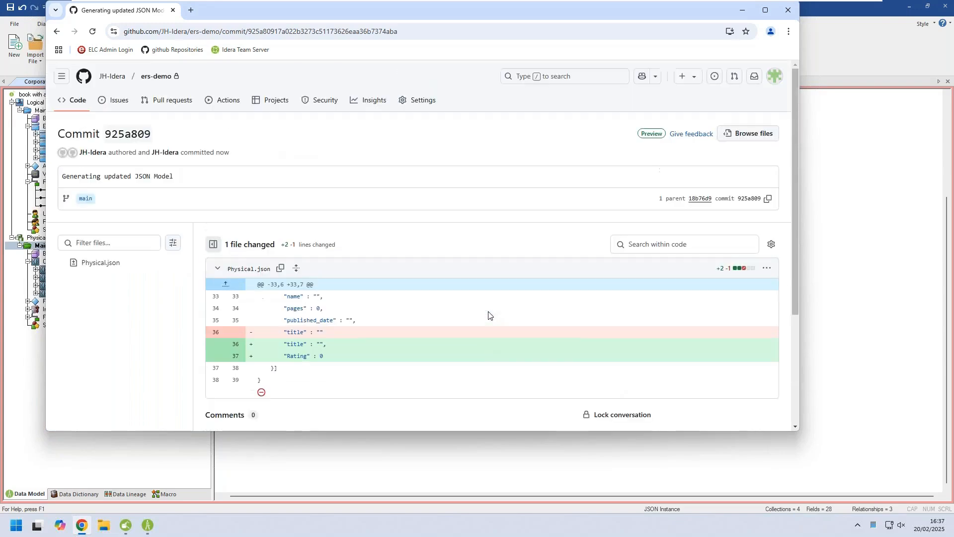
scroll(489, 315, down, 2)
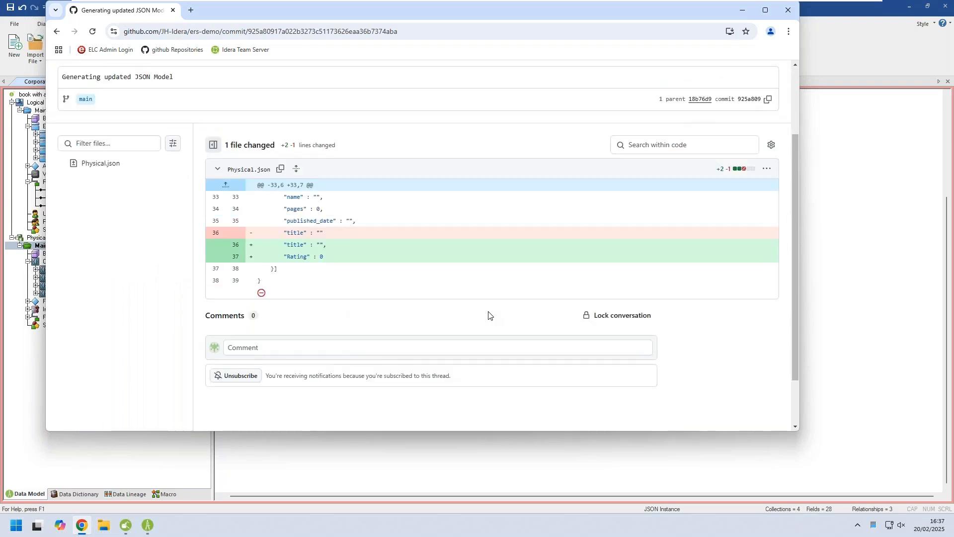
scroll(489, 315, up, 2)
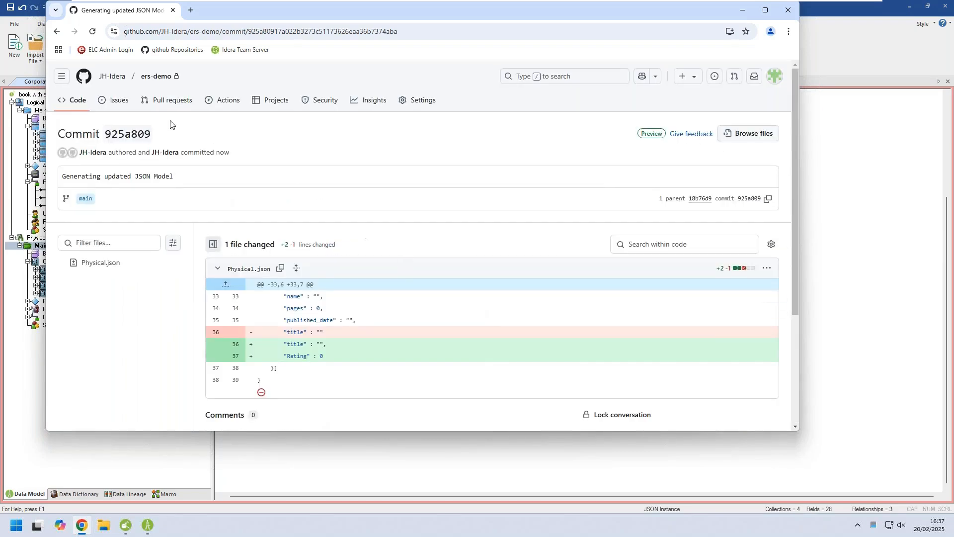
Switch to ER/Studio Data Architect and start generating a physical model named Physical-DBricks from the logical Main Model.
click(312, 467)
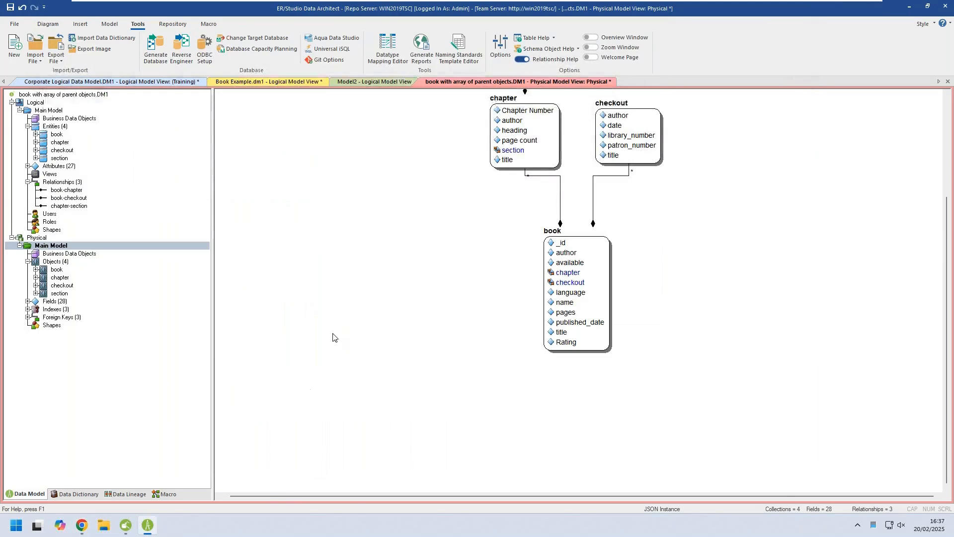
scroll(311, 375, up, 3)
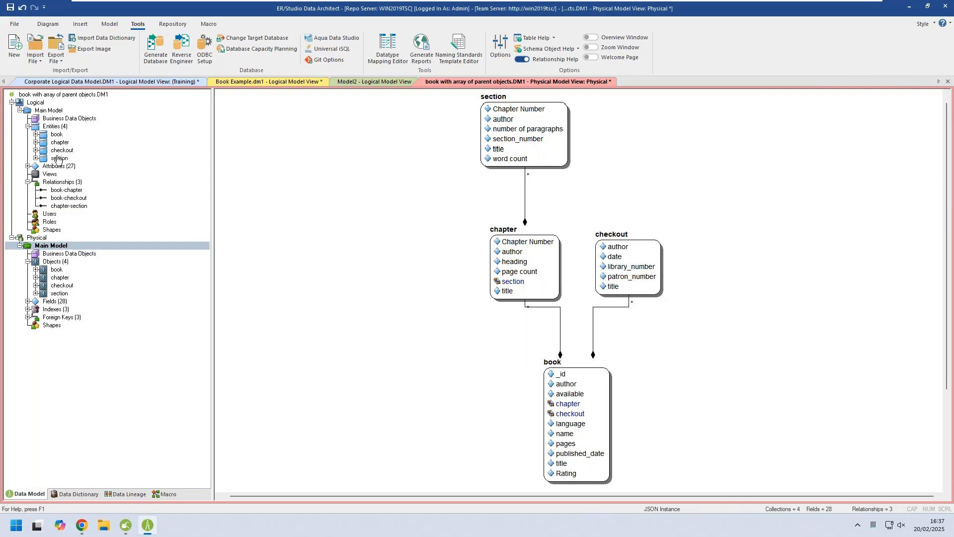
click(41, 111)
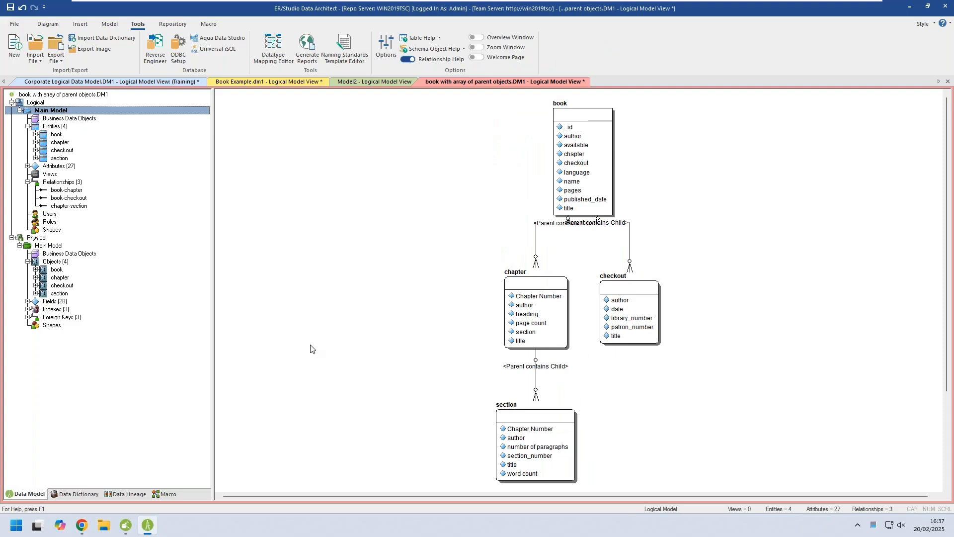
right_click(44, 110)
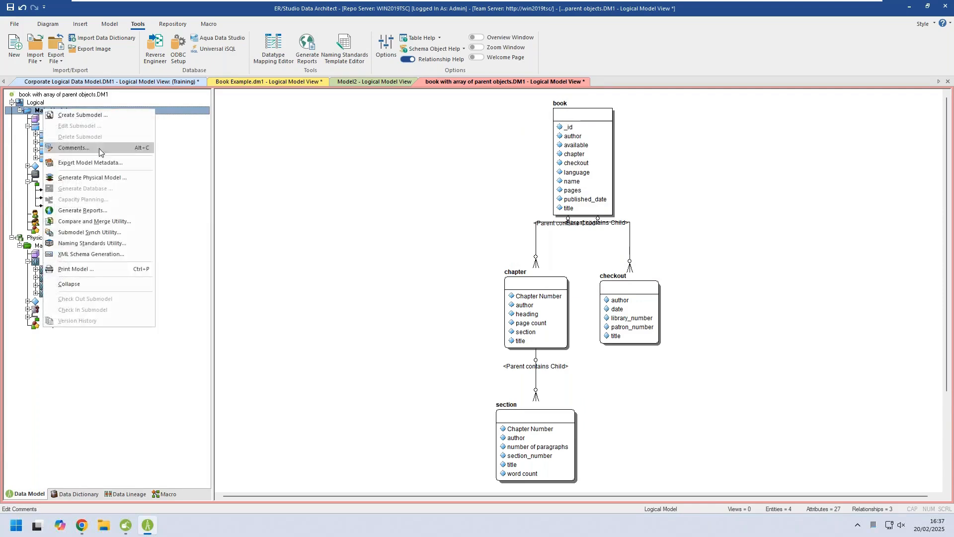
click(101, 179)
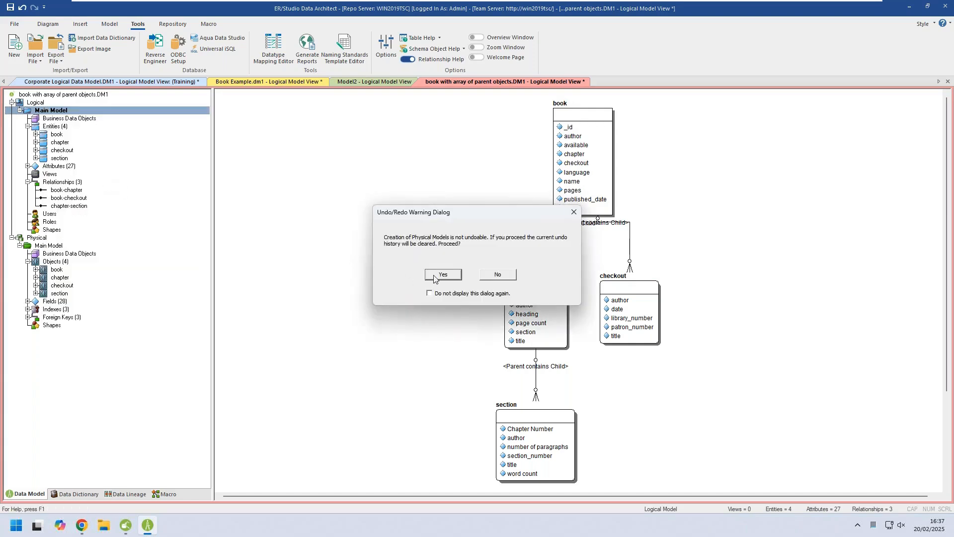
click(443, 274)
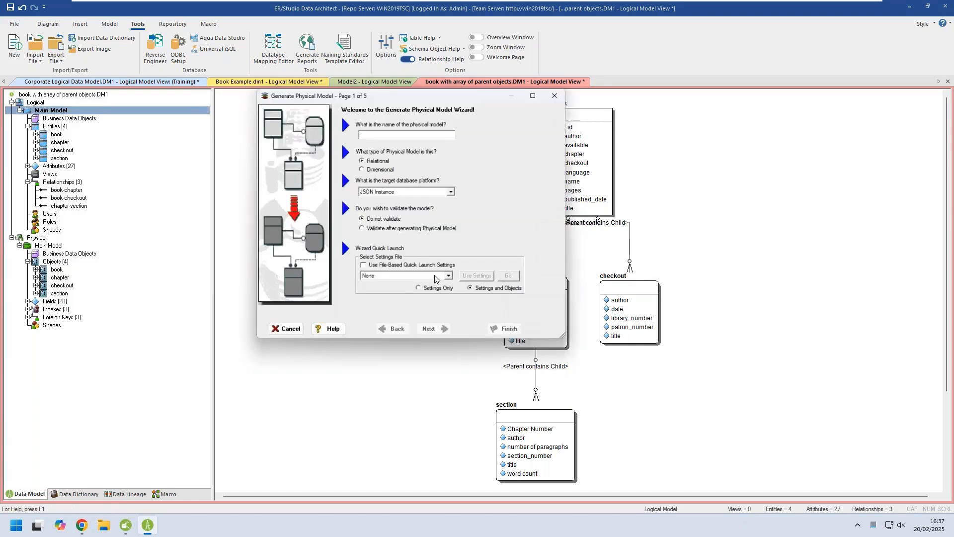
text(Physical-DBricks)
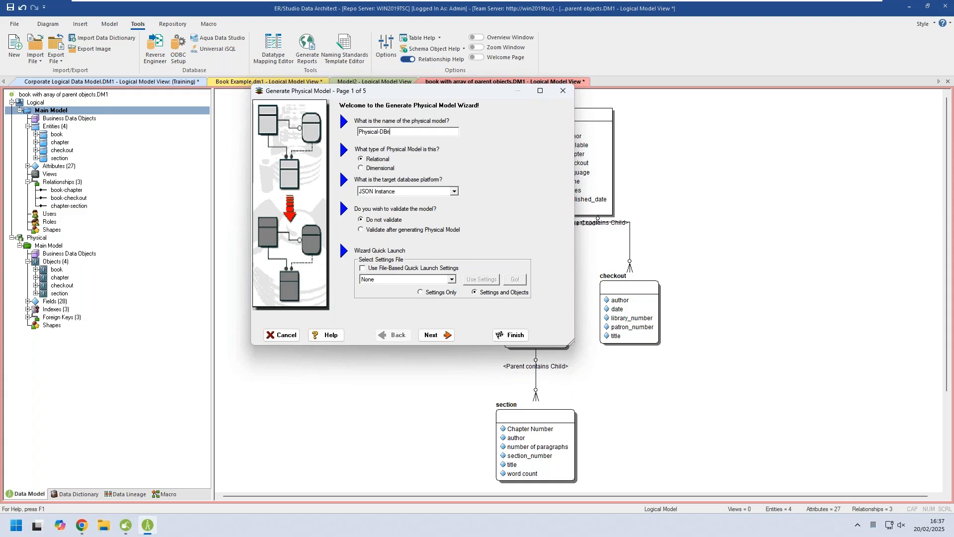
Target the Databricks platform for the new physical model and generate it with the remaining default options.
click(420, 195)
scroll(457, 212, up, 4)
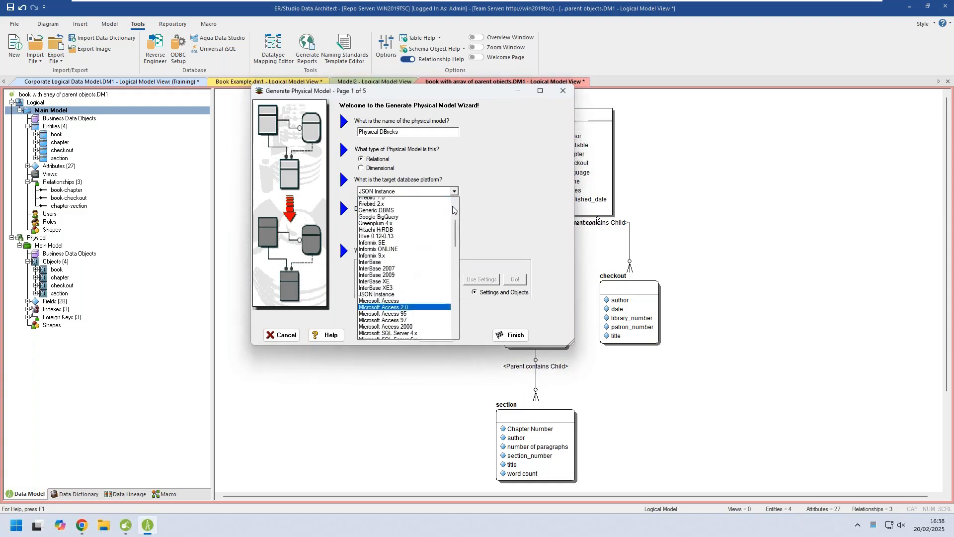
scroll(458, 212, up, 5)
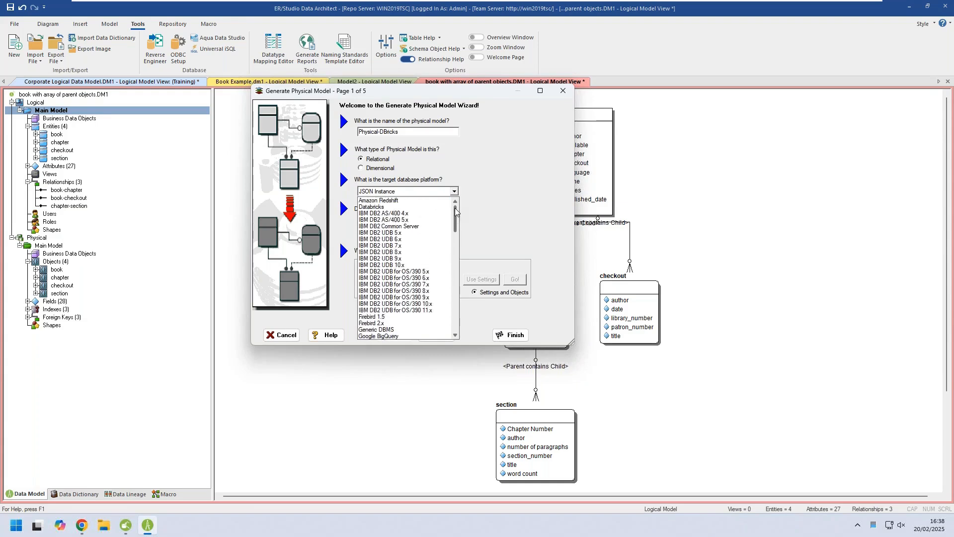
click(428, 211)
click(443, 336)
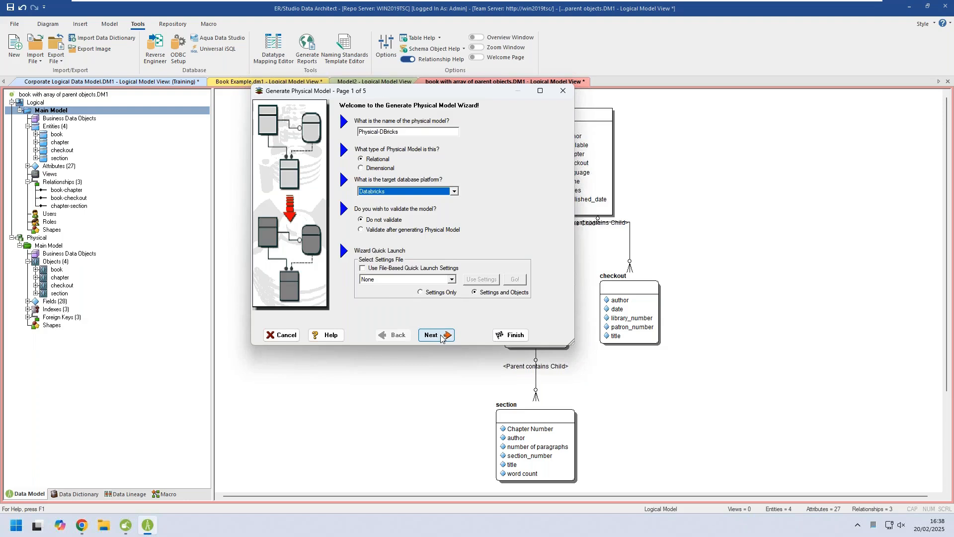
click(441, 335)
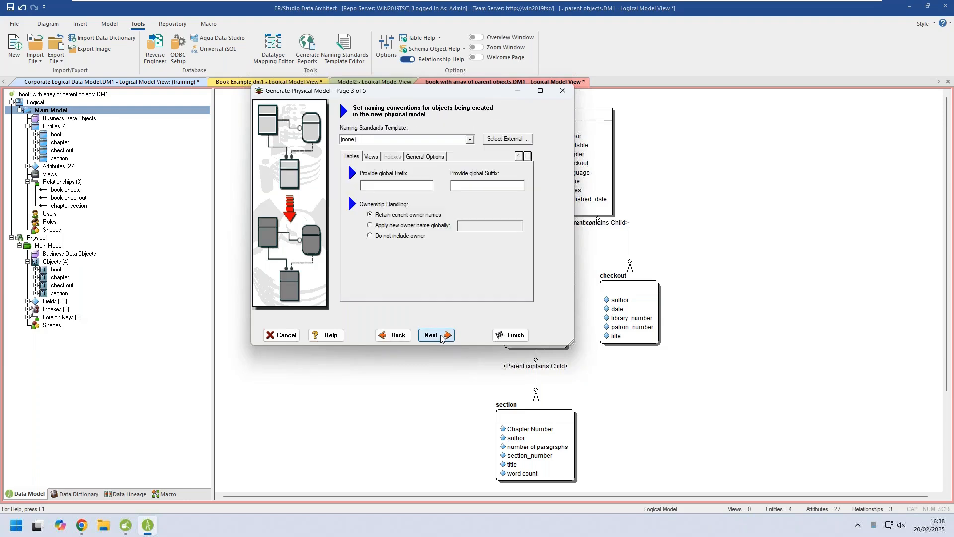
click(442, 336)
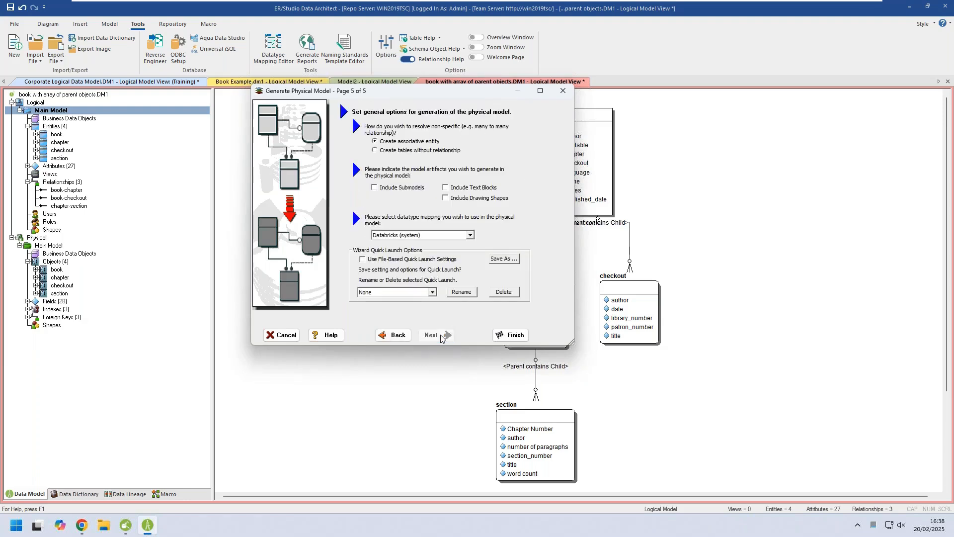
click(512, 335)
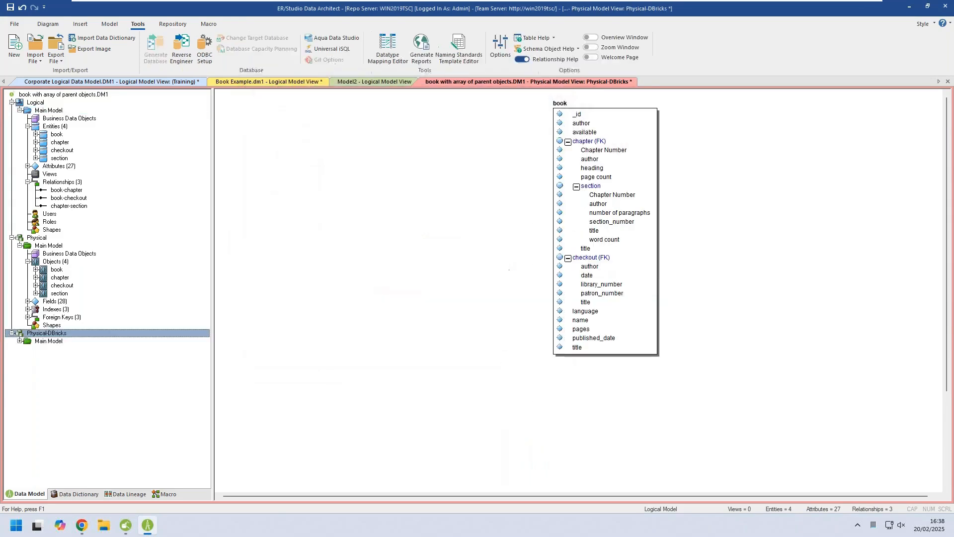
Expand the Physical-DBricks Main Model and examine the book table's columns and DDL script.
click(44, 342)
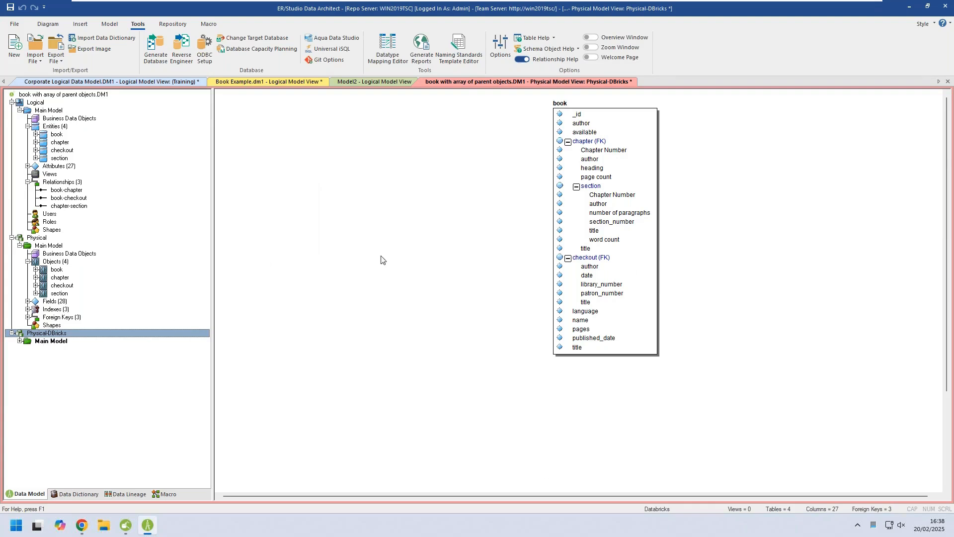
click(19, 341)
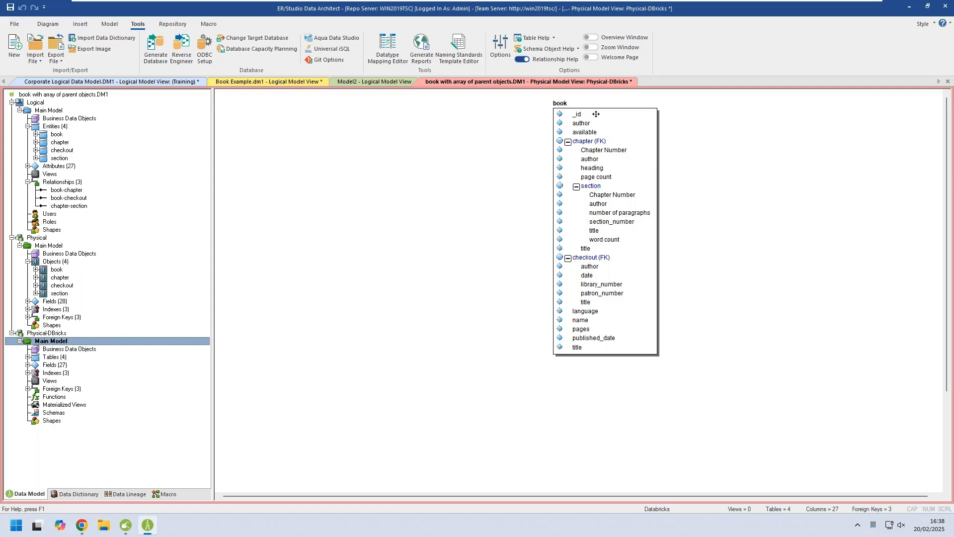
click(613, 125)
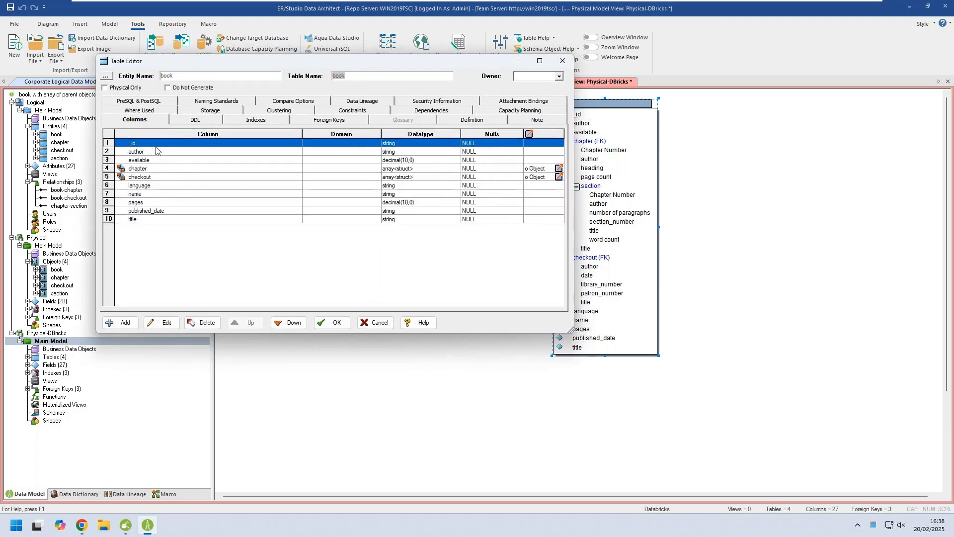
click(184, 122)
scroll(386, 200, up, 4)
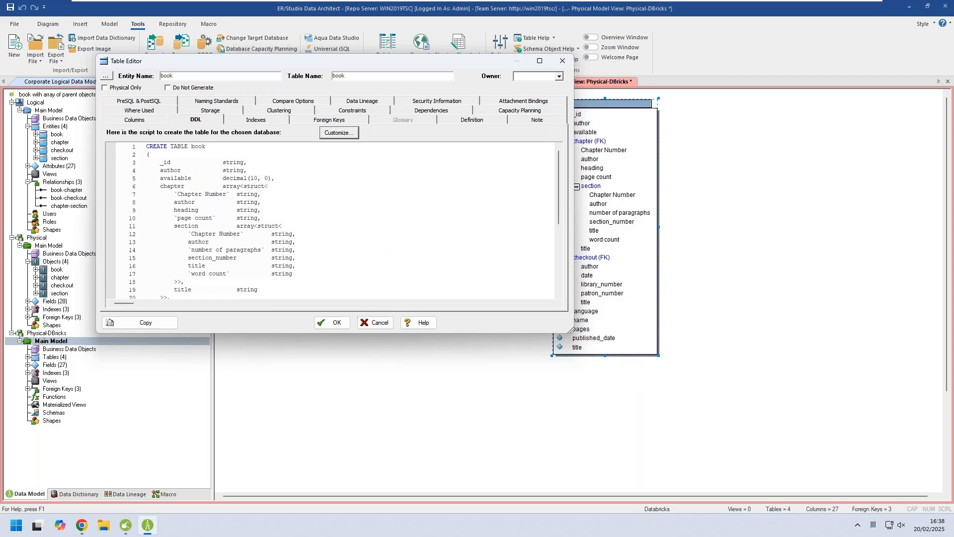
click(375, 322)
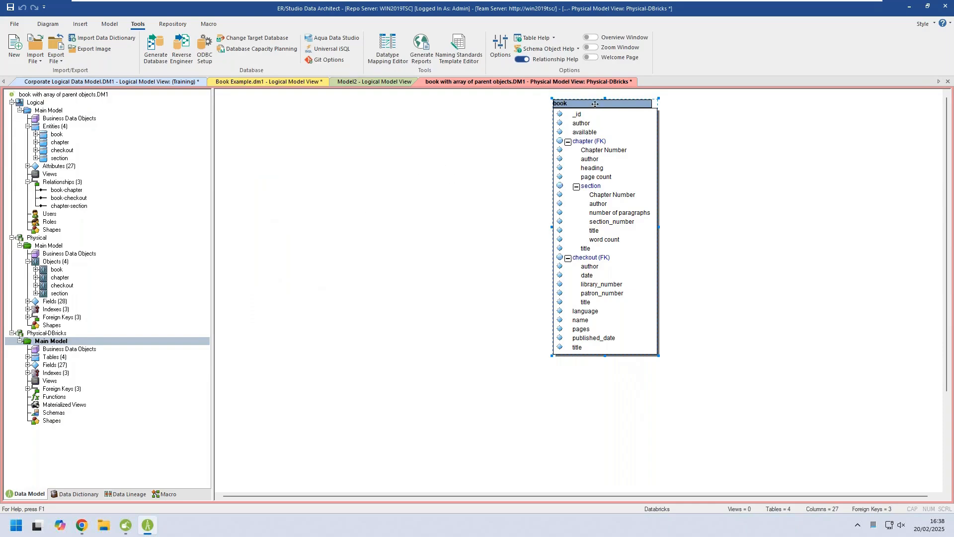
Move the book table toward the left side of the Physical-DBricks diagram and deselect it.
drag(594, 104, 328, 134)
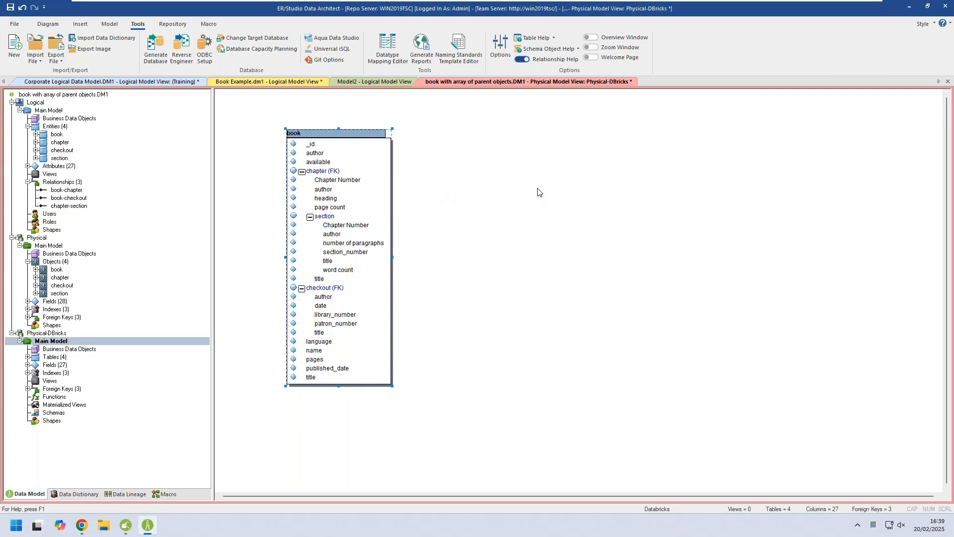
click(493, 166)
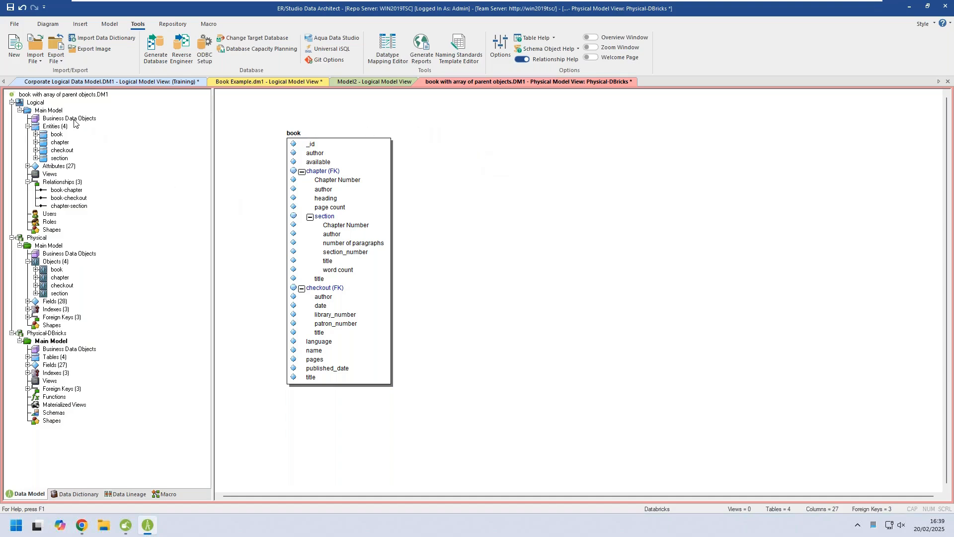
Start a Compare and Merge of the logical Main Model against a Repository-based DM1 file.
double_click(48, 111)
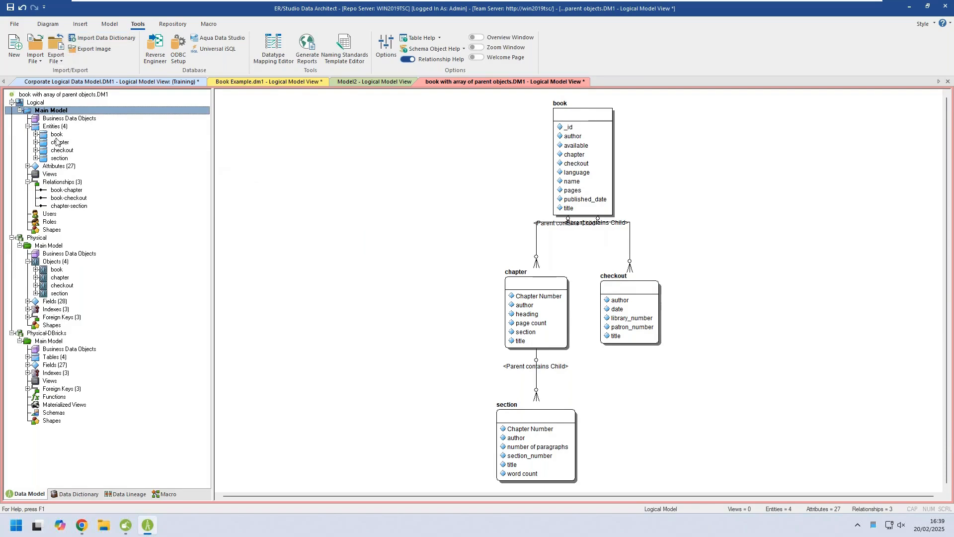
right_click(50, 113)
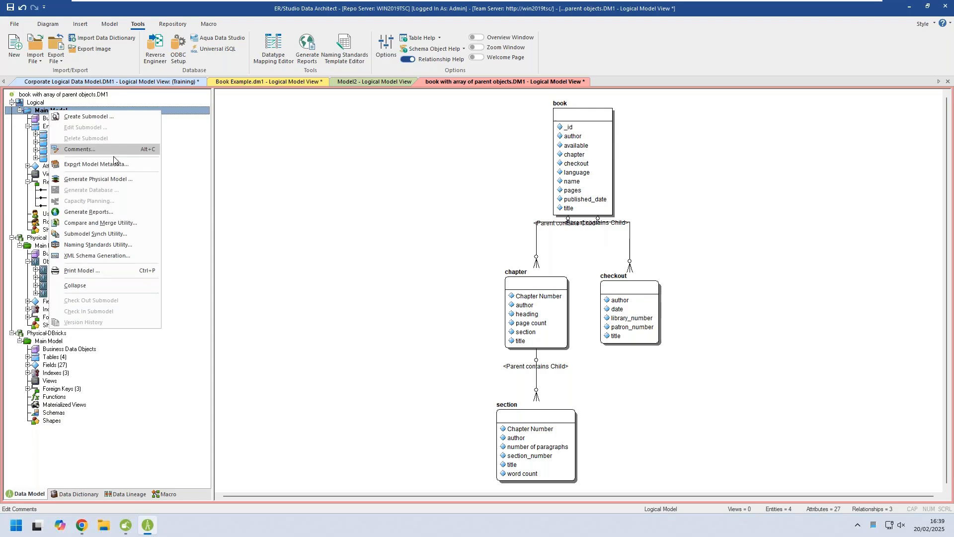
click(83, 223)
click(447, 276)
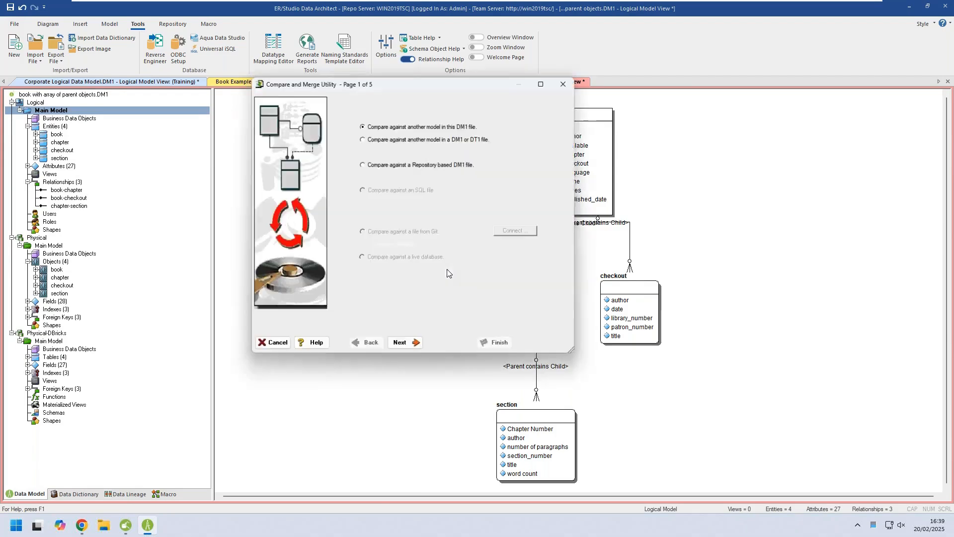
click(374, 165)
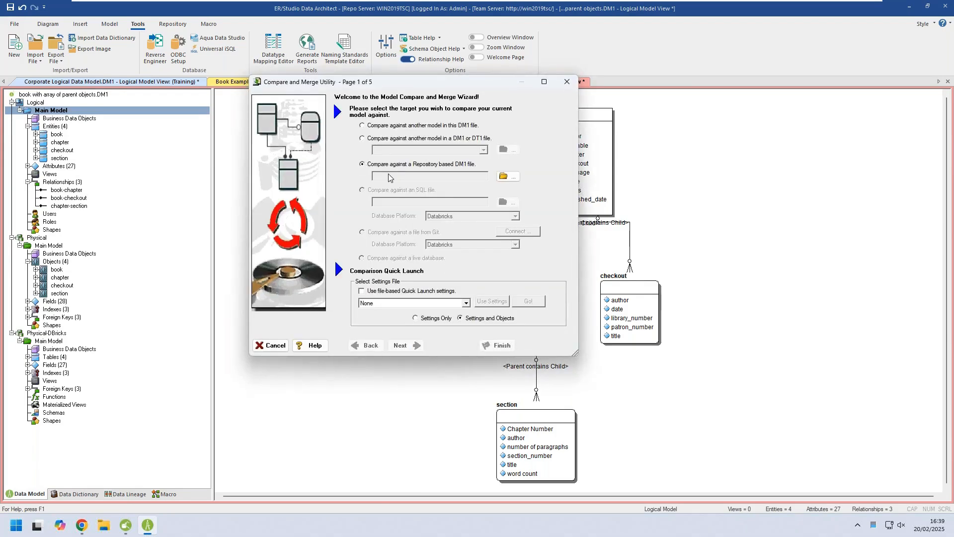
Choose the Product submodel of Corporate Logical Data Model.DM1 from the repository as the comparison target, accepting the existing local file.
click(508, 176)
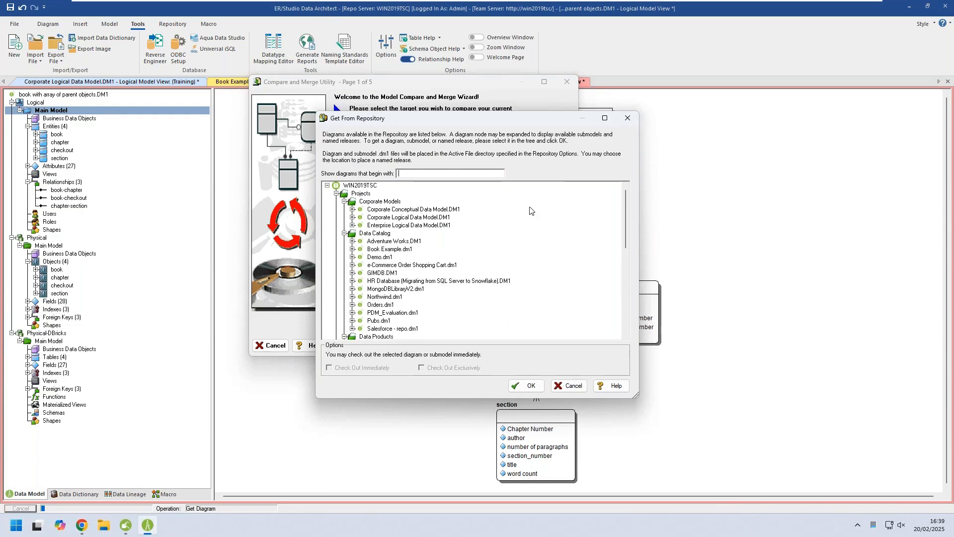
click(353, 218)
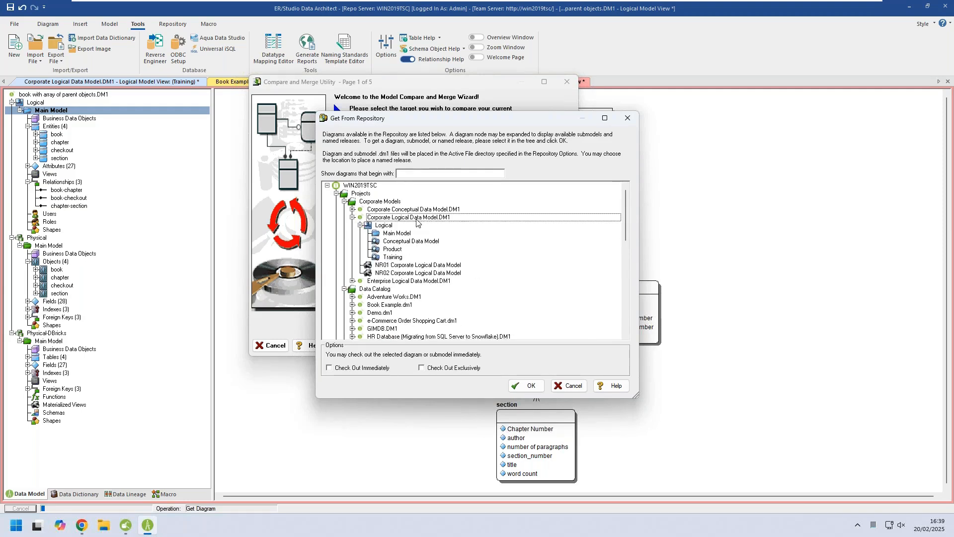
click(415, 219)
click(395, 250)
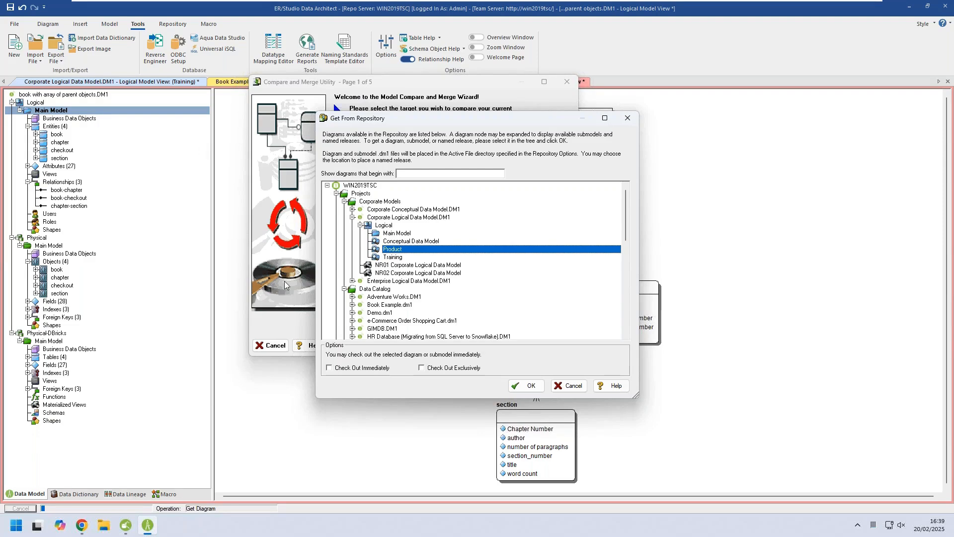
click(523, 392)
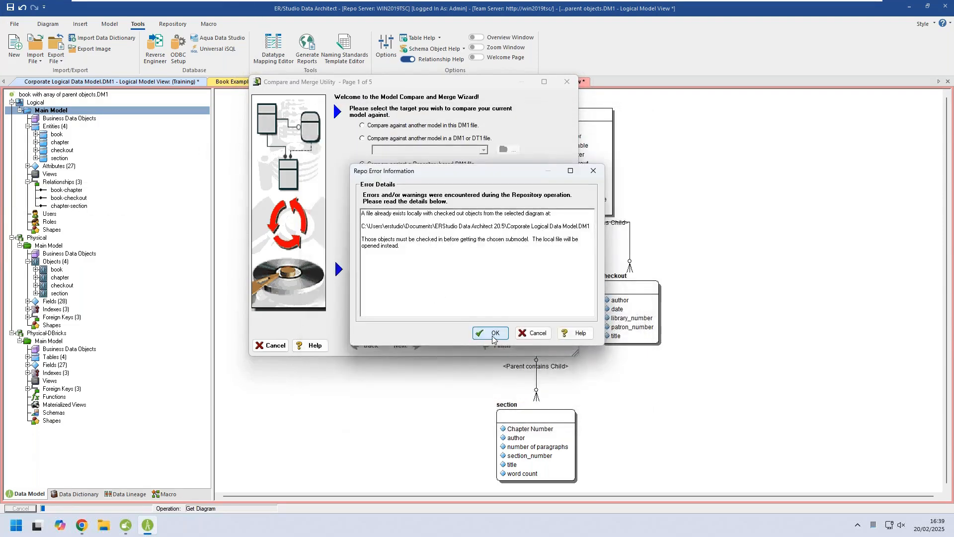
click(495, 334)
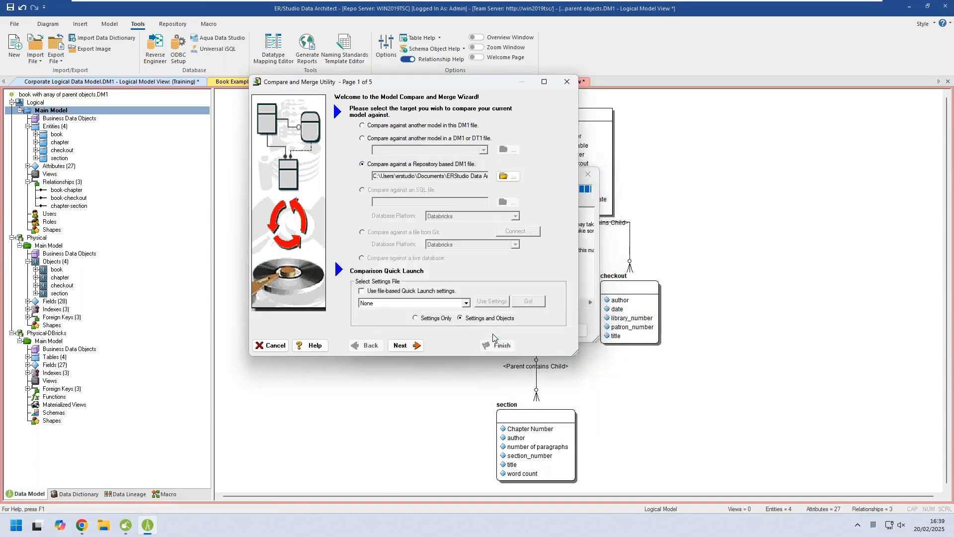
Run the comparison with all entities of the current model and the target Product submodel included.
click(401, 345)
click(362, 154)
click(402, 346)
click(402, 346)
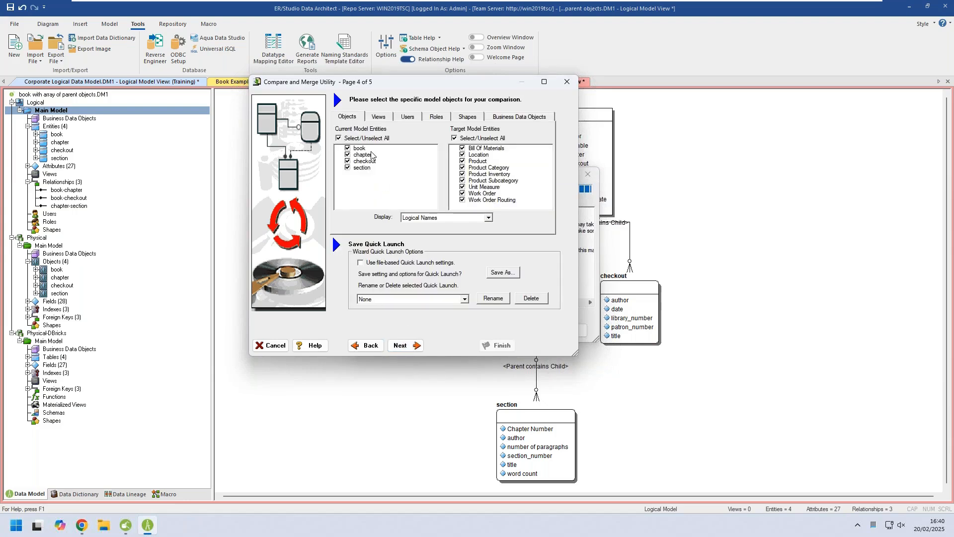
click(402, 345)
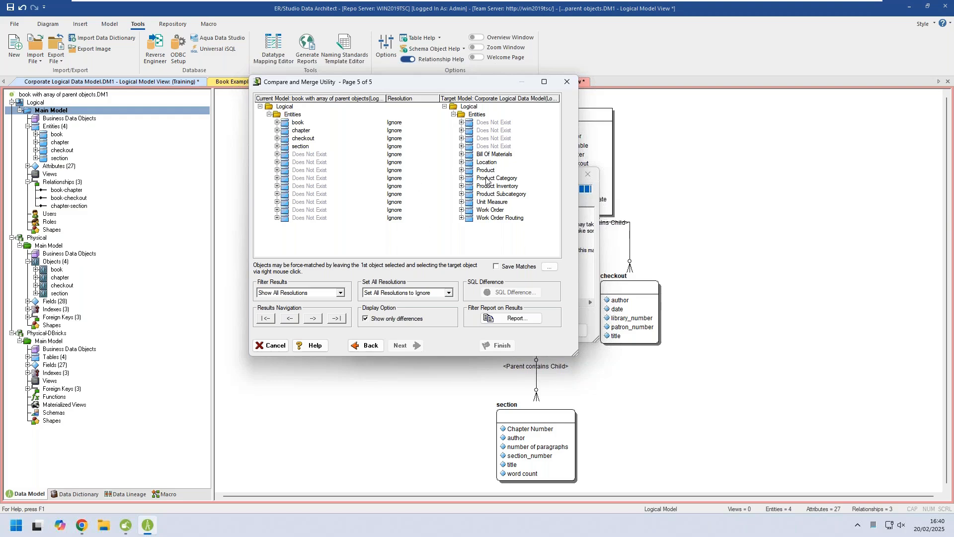
Set the resolutions of the Product, Product Category and Product Inventory entities to Merge into Current.
click(431, 172)
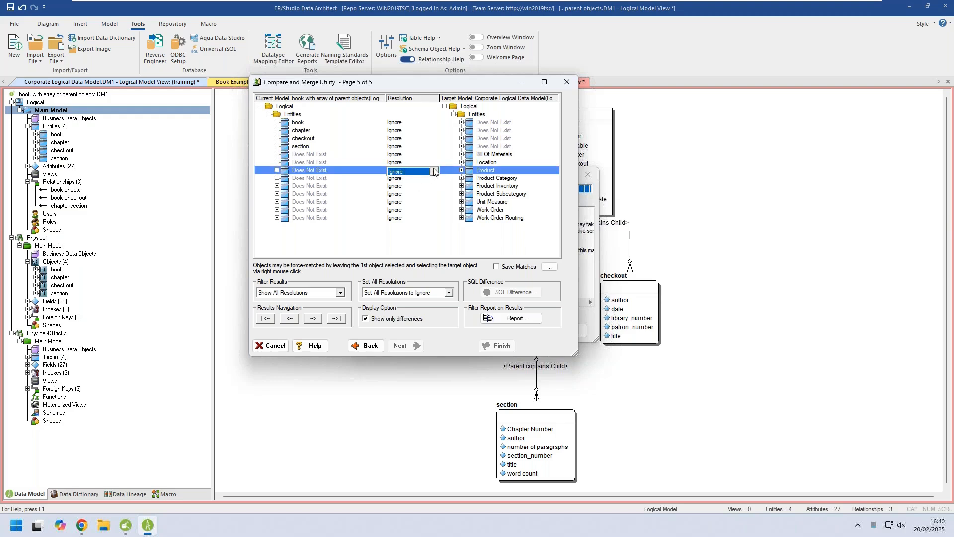
click(433, 171)
click(427, 185)
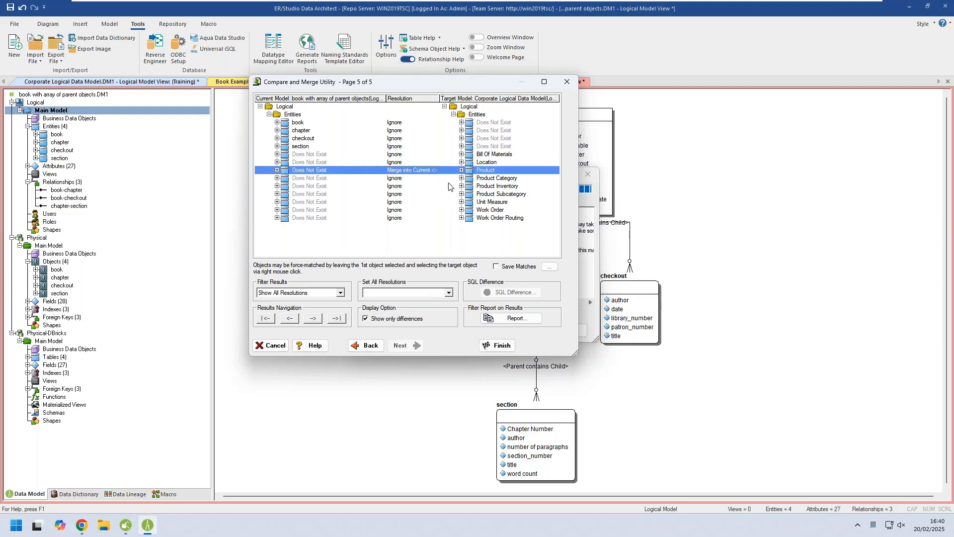
click(426, 180)
click(433, 179)
click(423, 194)
click(433, 189)
click(433, 189)
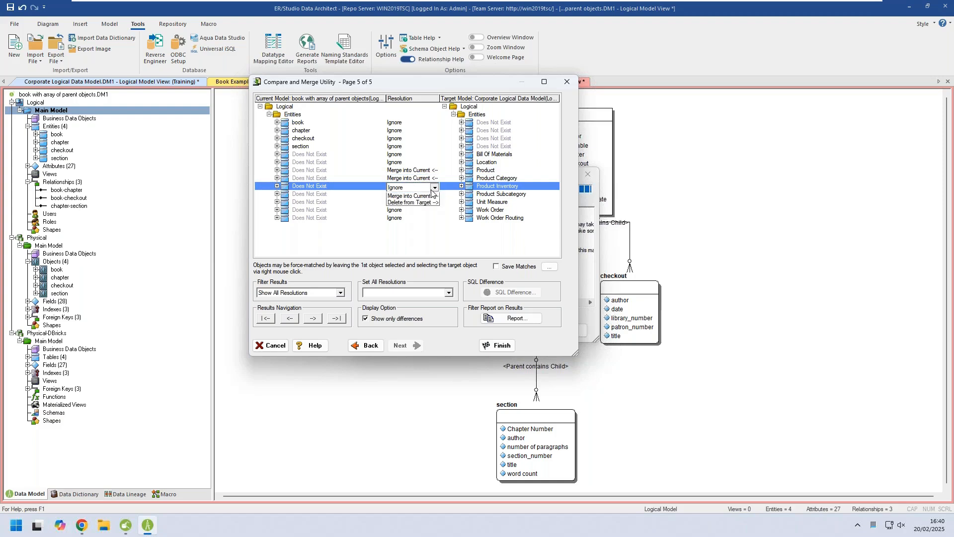
click(420, 202)
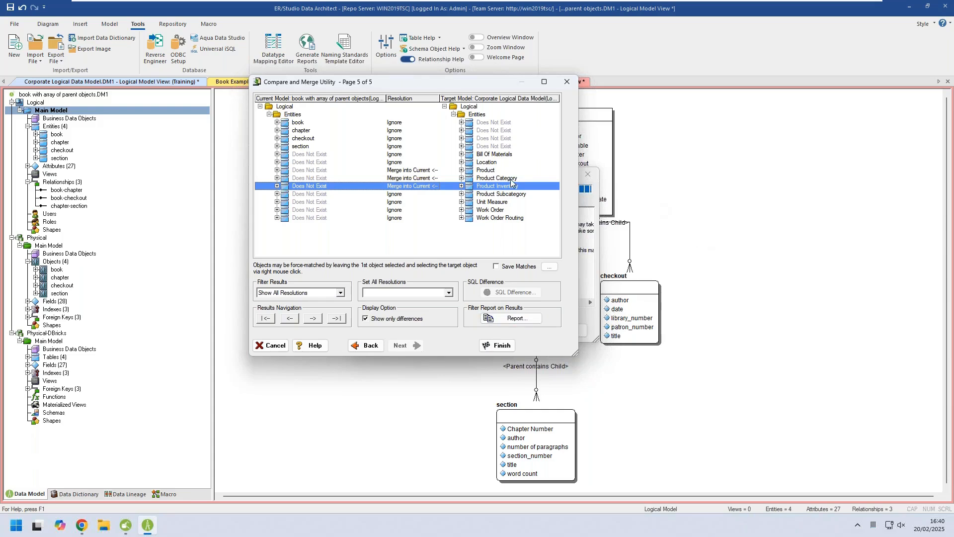
Complete the merge into the logical model and automatically lay out its diagram, placing Product Category to the right of Product.
click(507, 346)
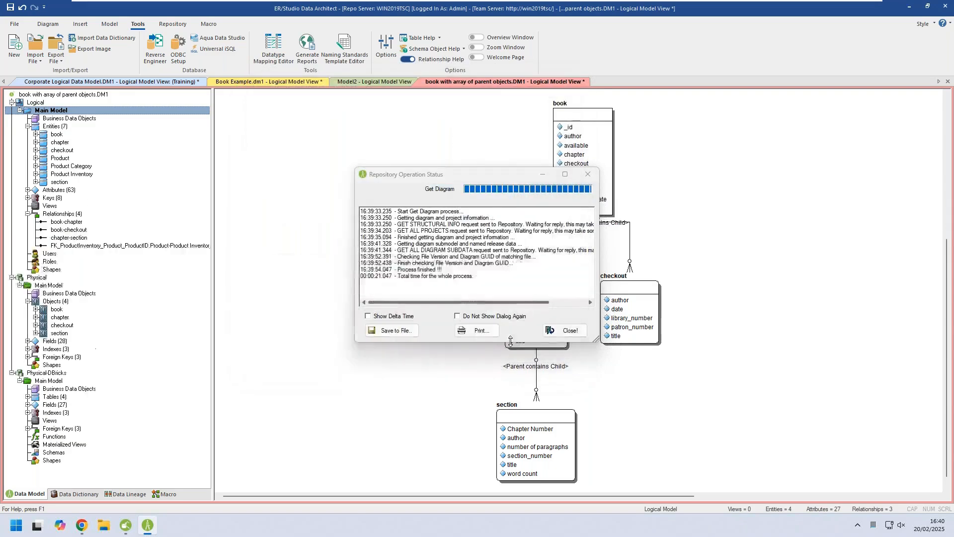
click(565, 331)
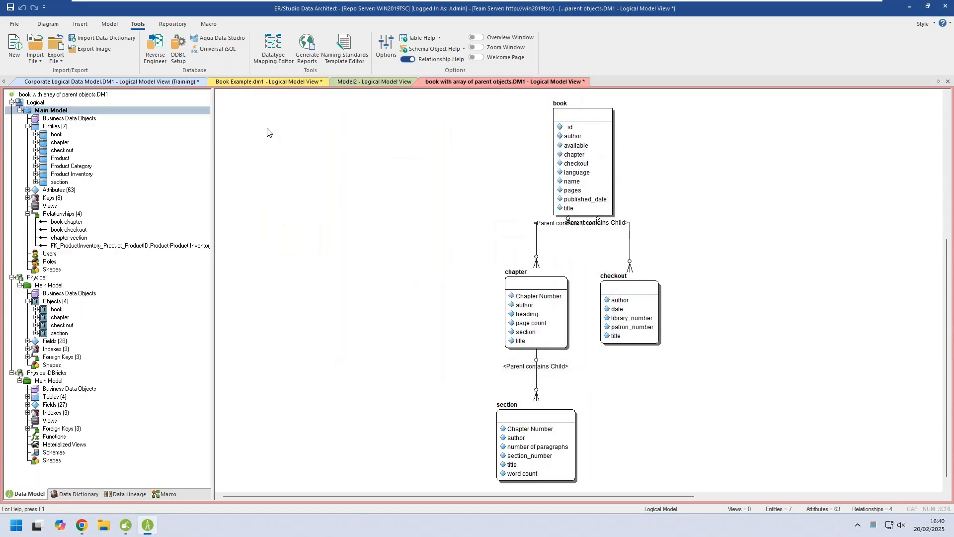
click(48, 24)
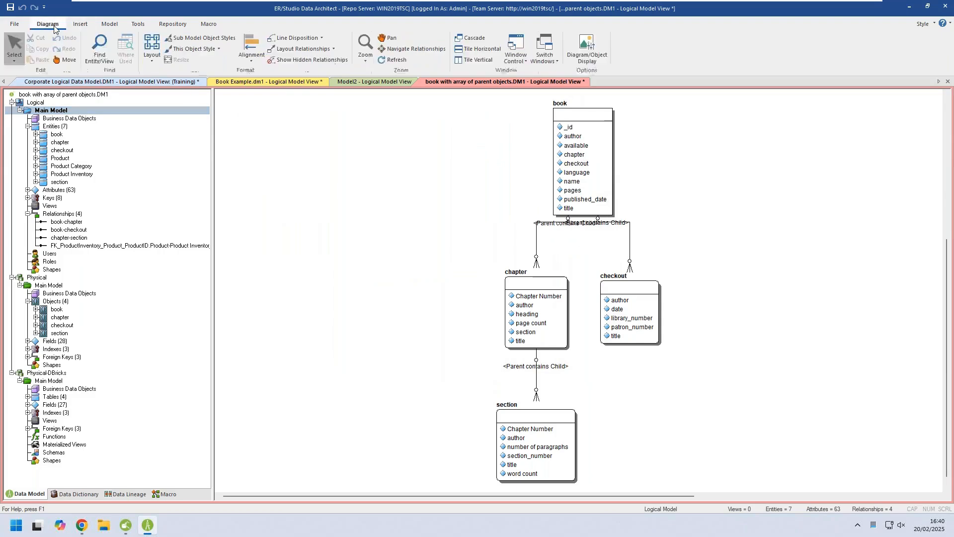
click(151, 56)
click(164, 72)
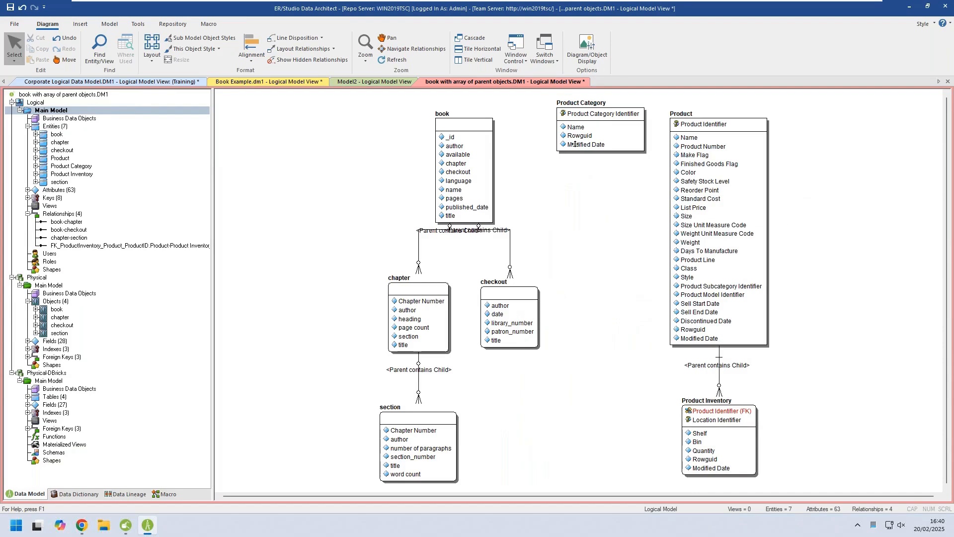
drag(604, 125, 860, 157)
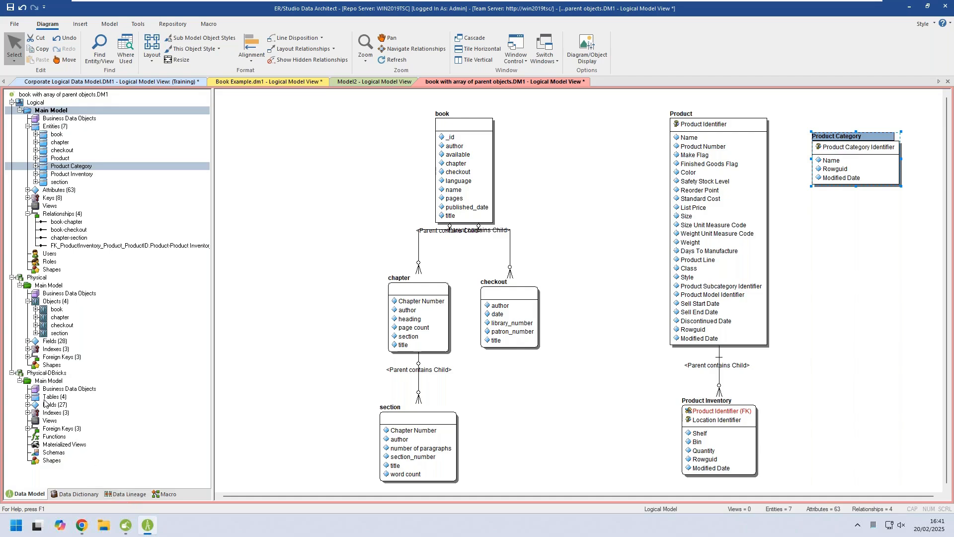
Compare the logical Main Model against the Physical-DBricks Main Model in this DM1 file, keeping the default comparison options and objects.
click(51, 111)
right_click(52, 112)
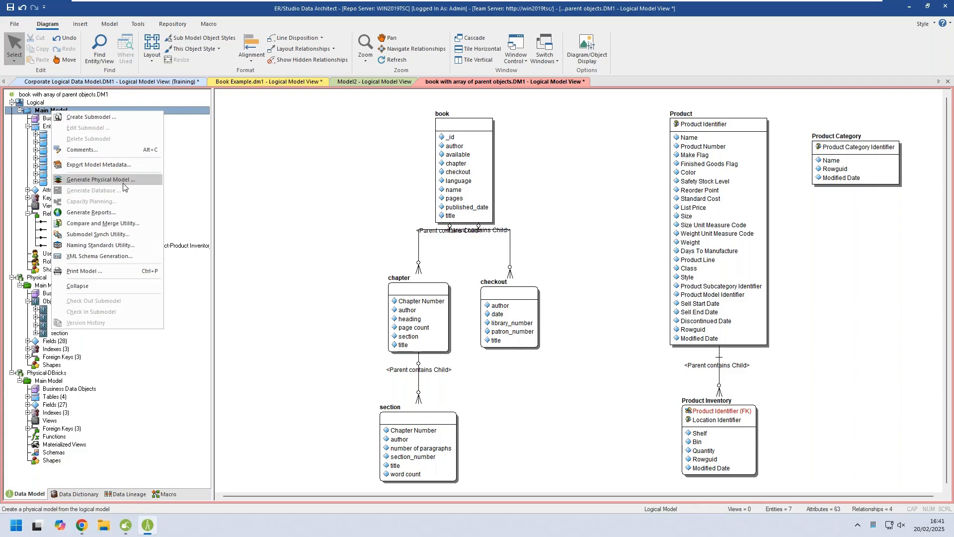
click(126, 223)
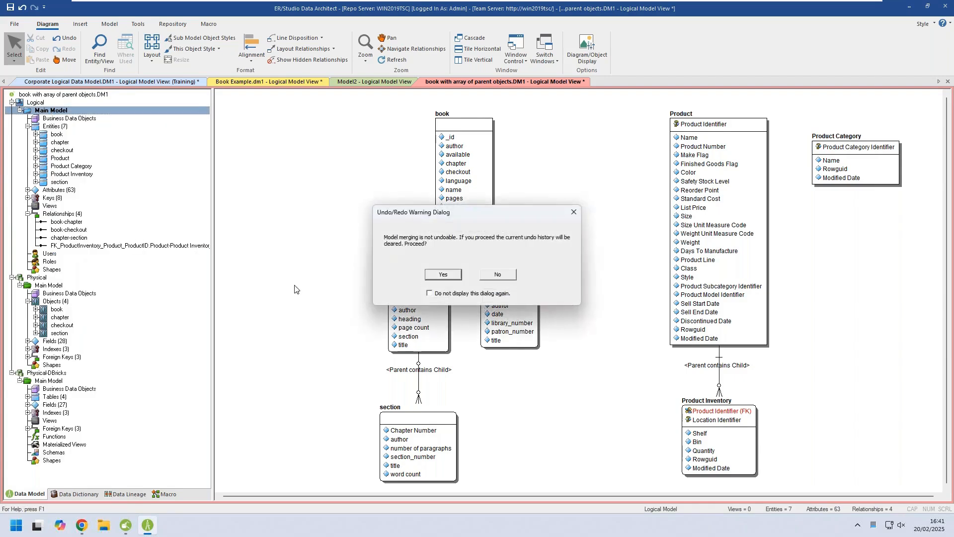
click(443, 275)
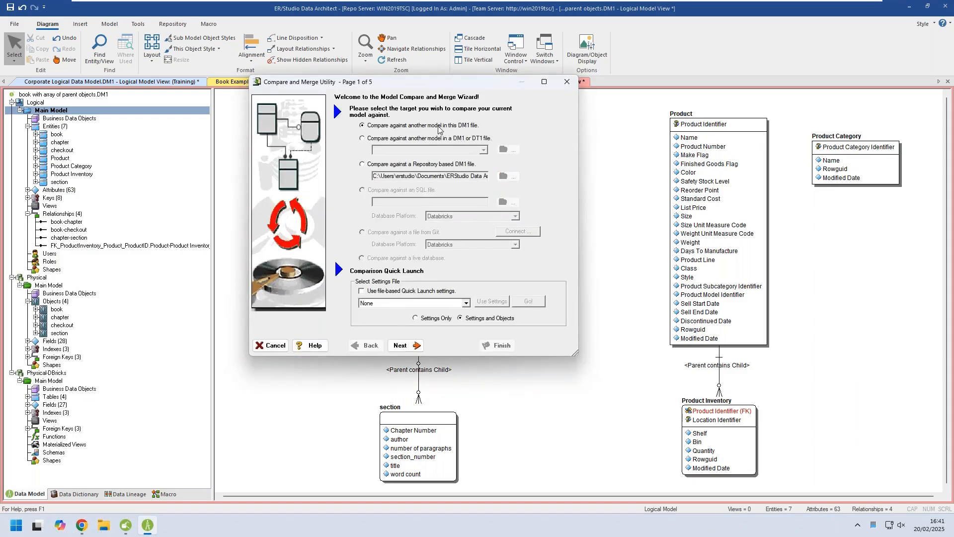
click(401, 347)
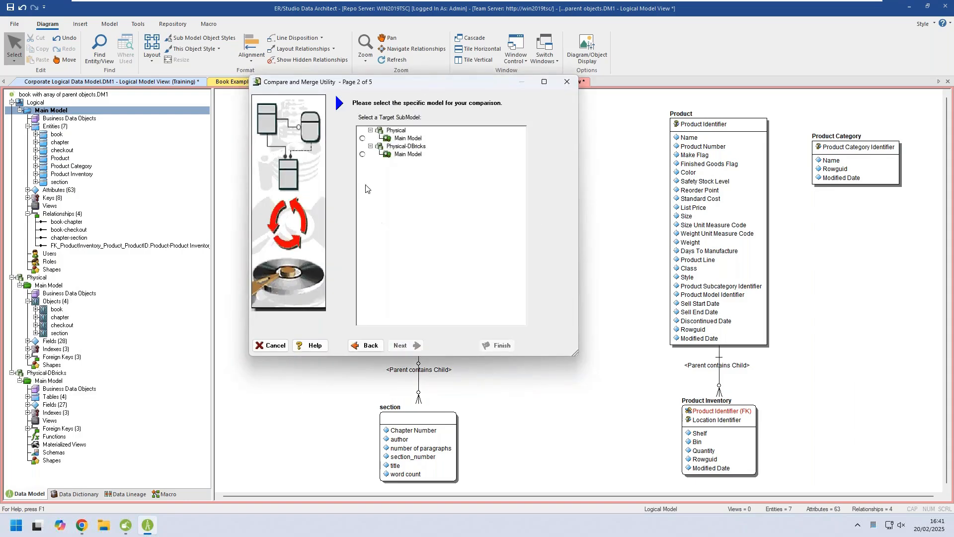
click(363, 154)
click(414, 348)
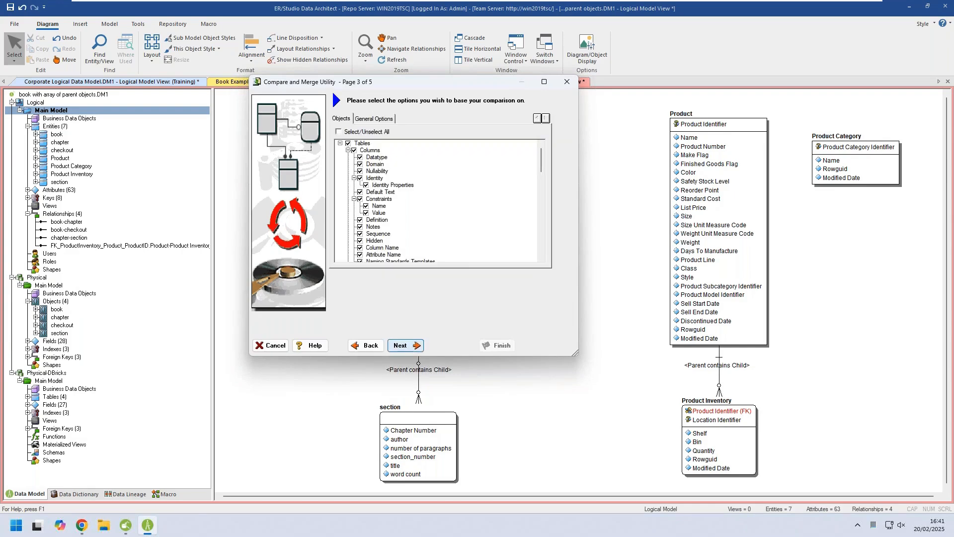
click(406, 345)
click(406, 345)
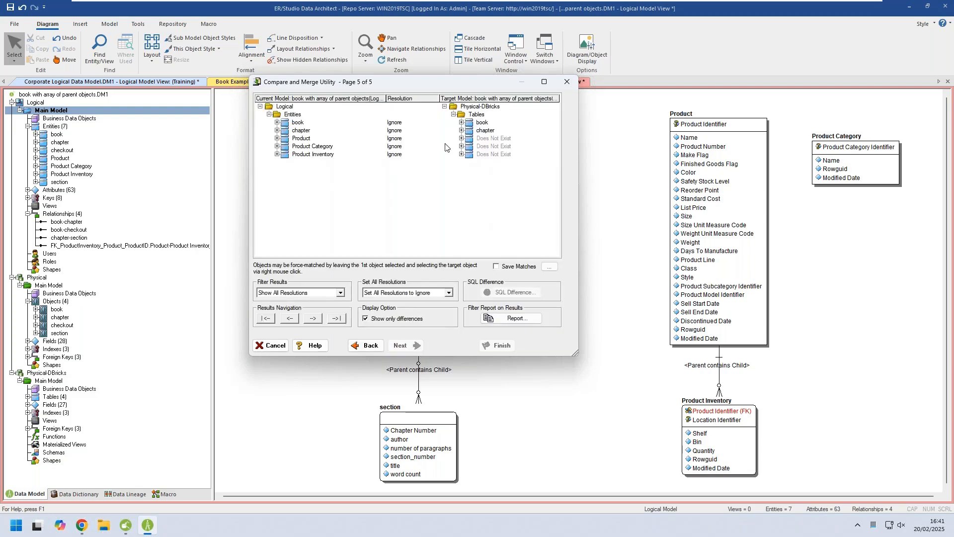
Set the resolutions of Product, Product Category and Product Inventory to Merge into Target and complete the merge.
click(405, 139)
click(434, 141)
click(410, 152)
click(429, 147)
click(433, 148)
click(425, 170)
click(438, 155)
click(434, 155)
click(413, 178)
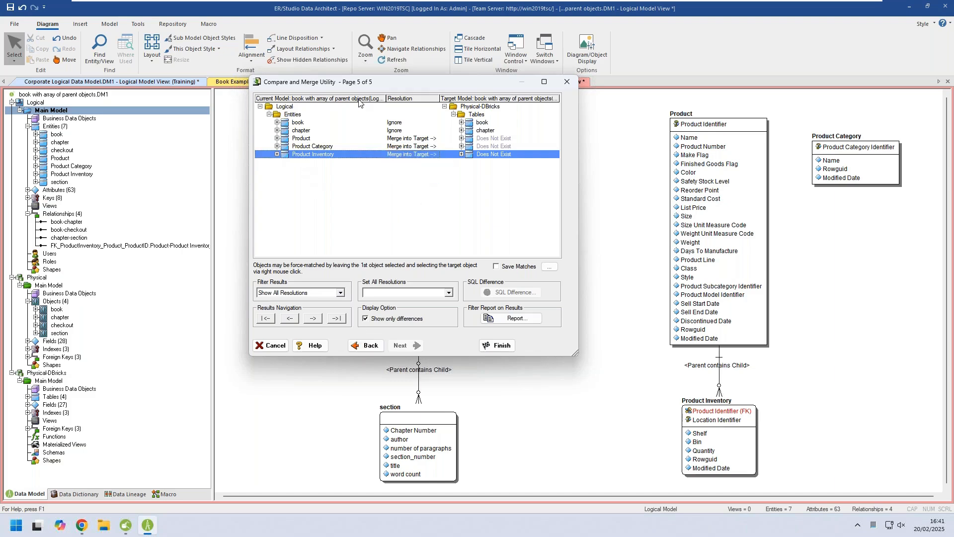
click(498, 345)
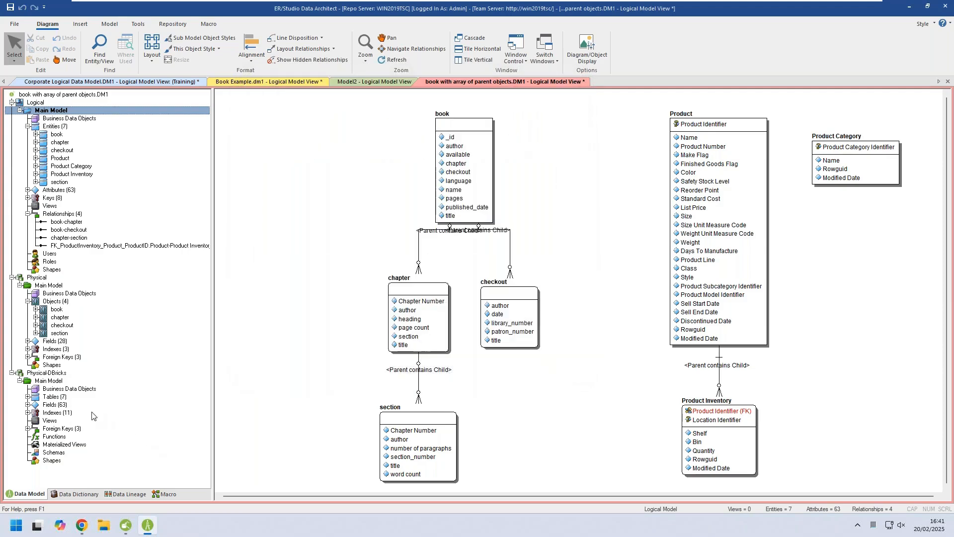
Automatically lay out the Physical-DBricks Main Model diagram and reposition the book, Product, ProductCategory and ProductInventory tables closer together.
double_click(42, 382)
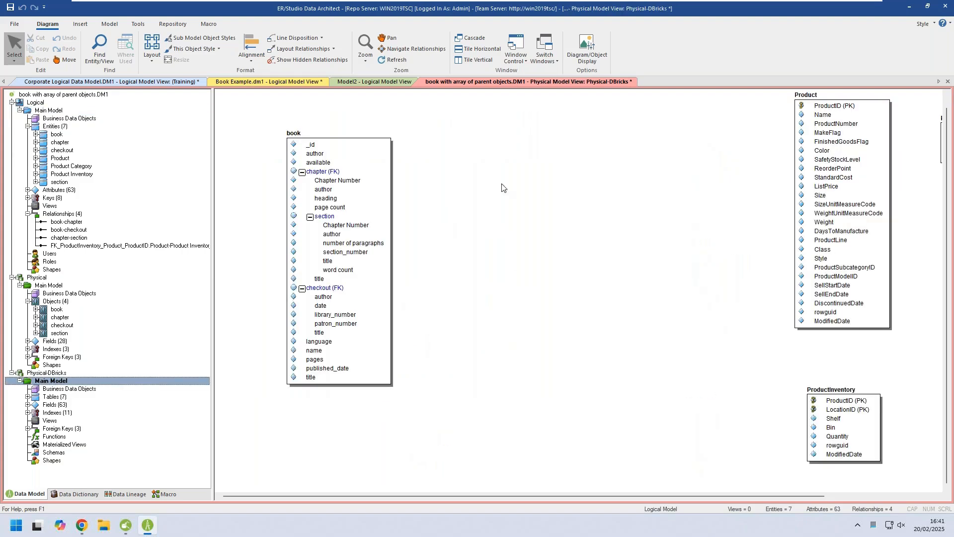
click(151, 60)
click(172, 84)
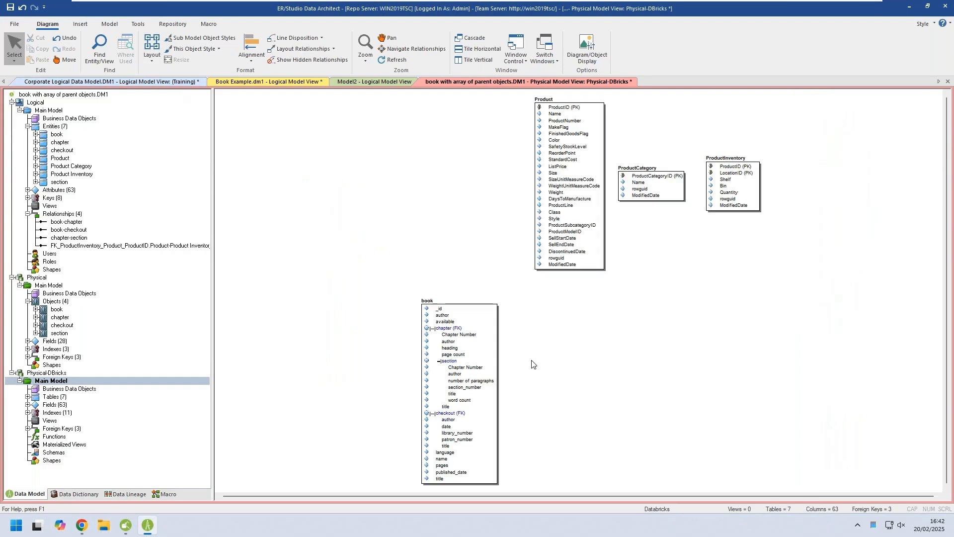
drag(467, 303, 324, 147)
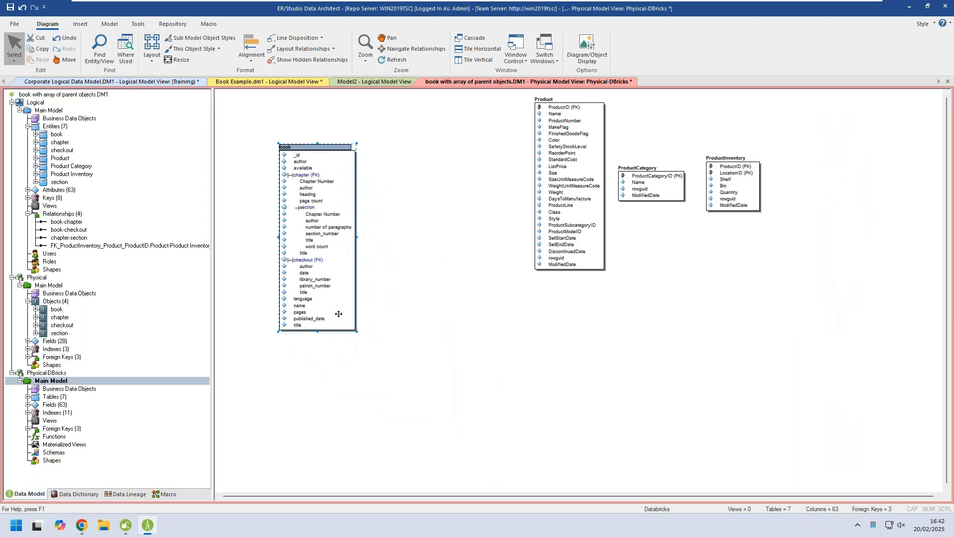
drag(581, 116, 492, 147)
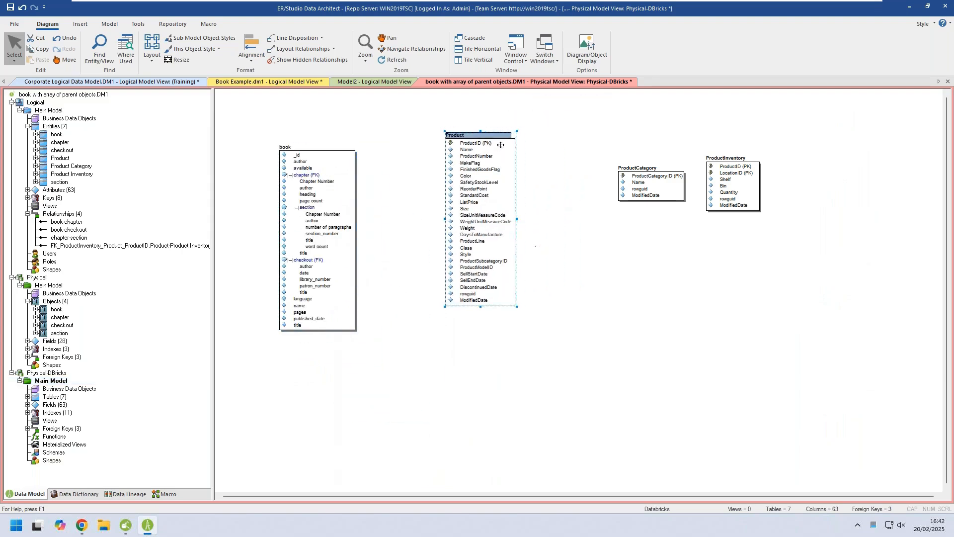
drag(668, 193, 500, 404)
drag(745, 189, 623, 297)
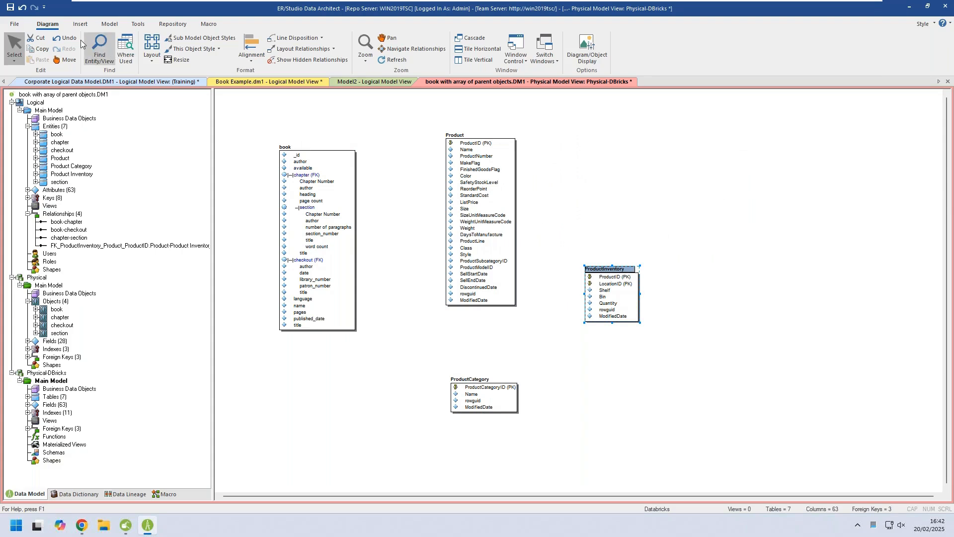
click(80, 24)
click(93, 58)
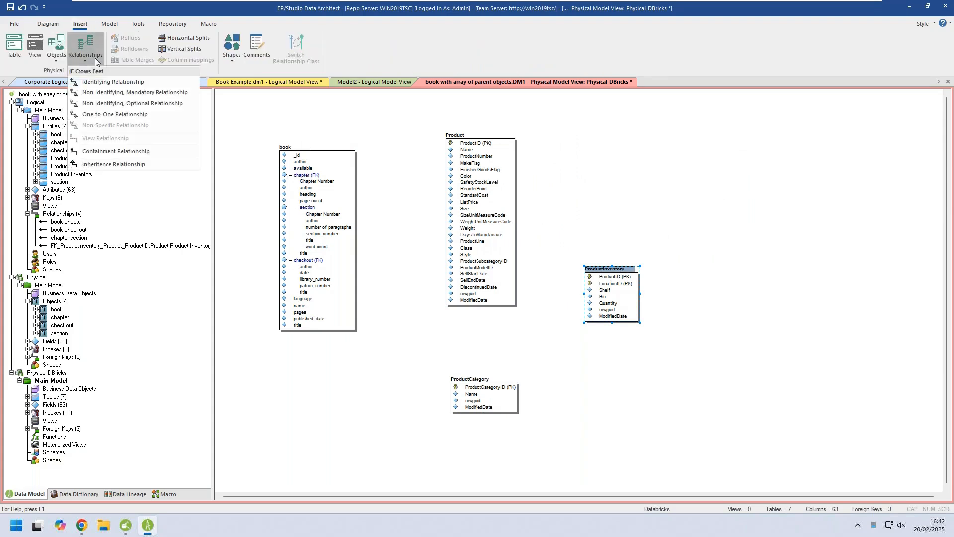
click(128, 152)
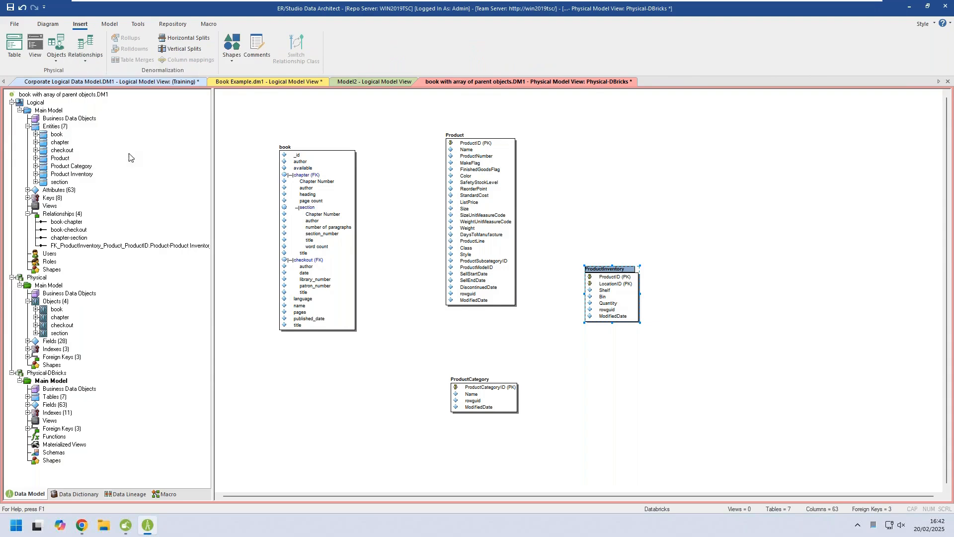
click(495, 260)
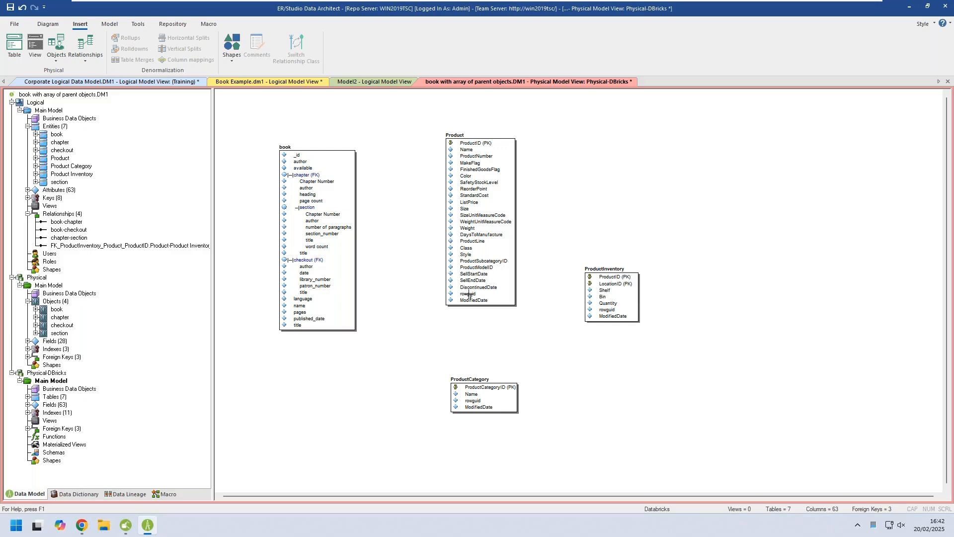
right_click(431, 329)
Create a data lineage data flow named DF-JSON-DBricks and expand the Physical model's objects as data sources.
click(124, 494)
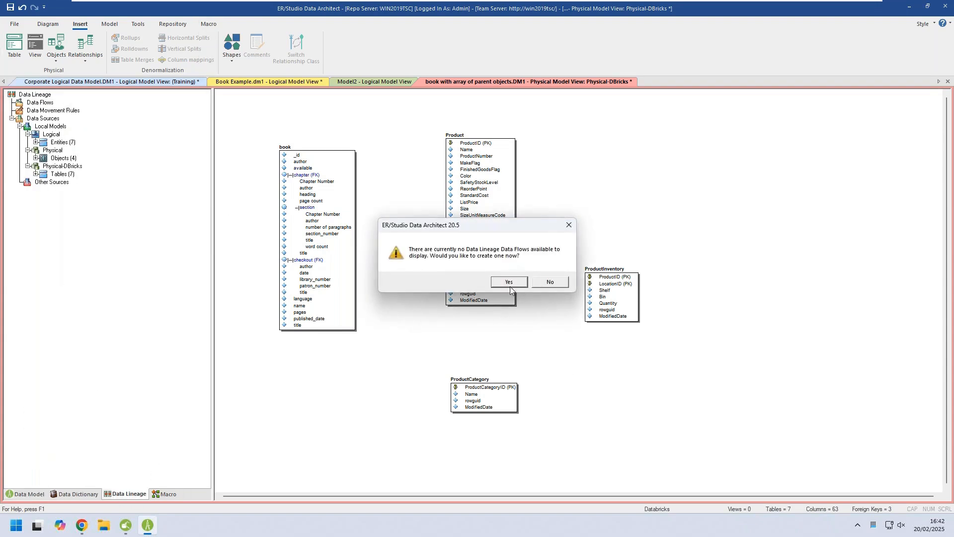
click(511, 283)
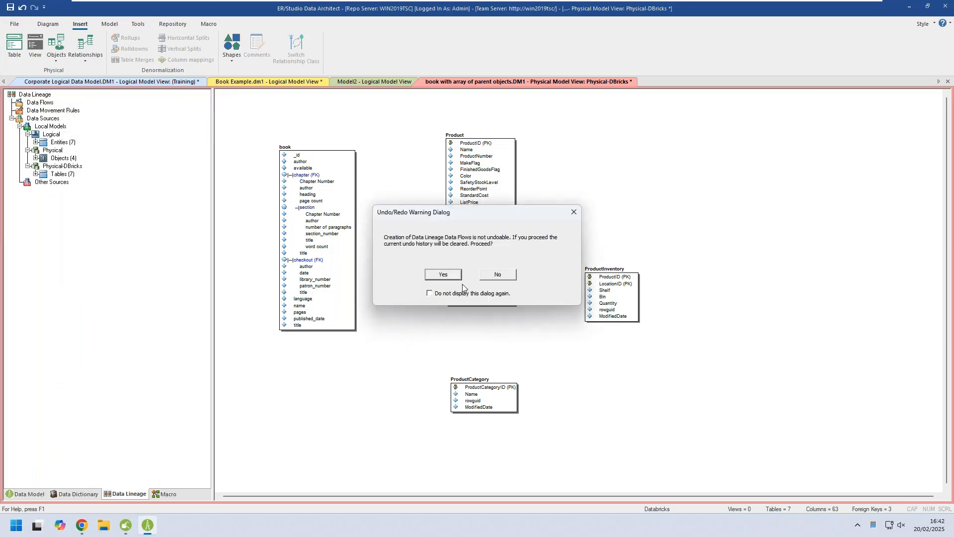
click(442, 275)
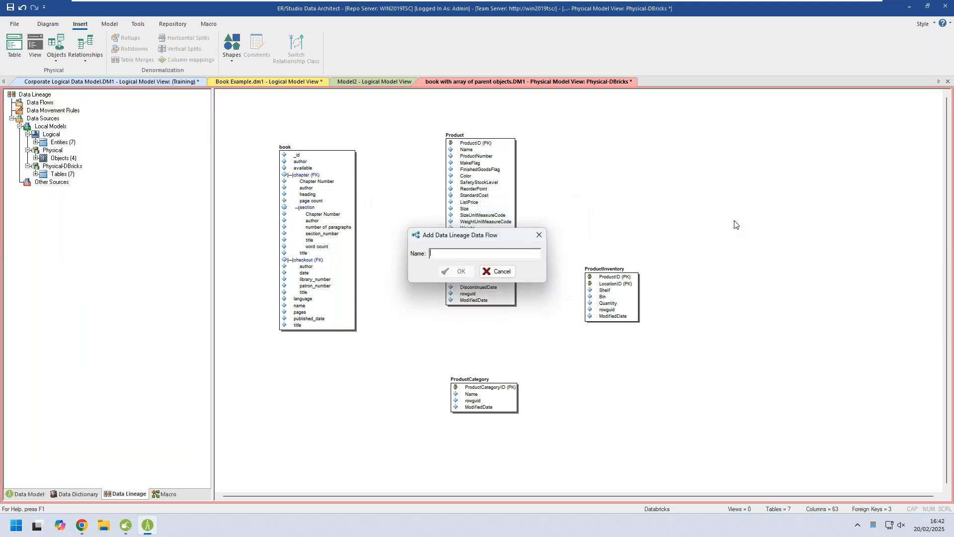
text(D)
click(457, 272)
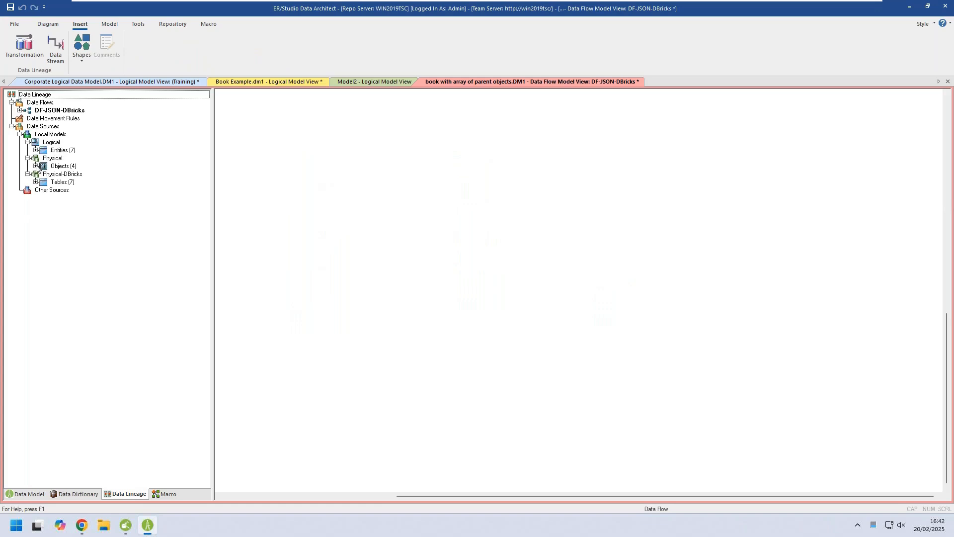
click(35, 166)
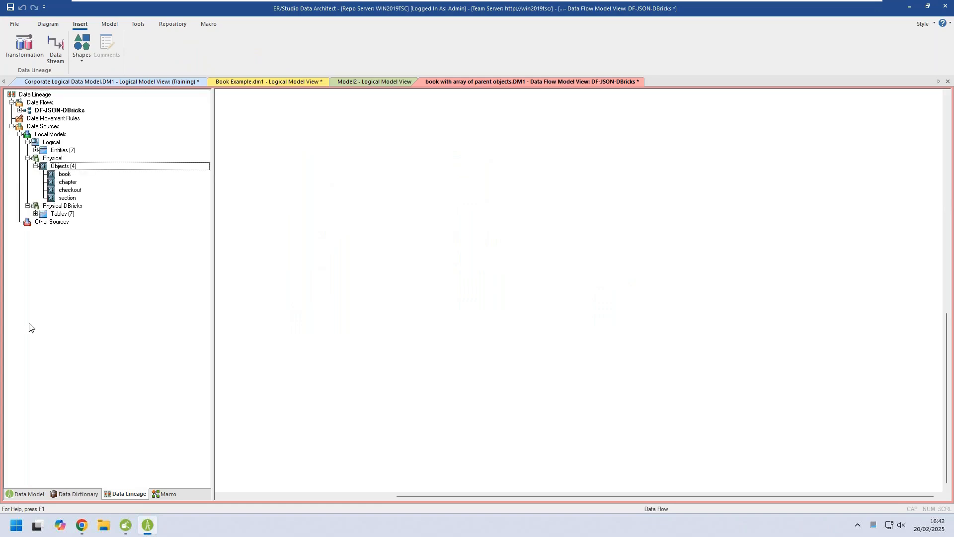
Switch the model notation of the Physical-DBricks model from Relational to Dimensional in its model options.
click(22, 494)
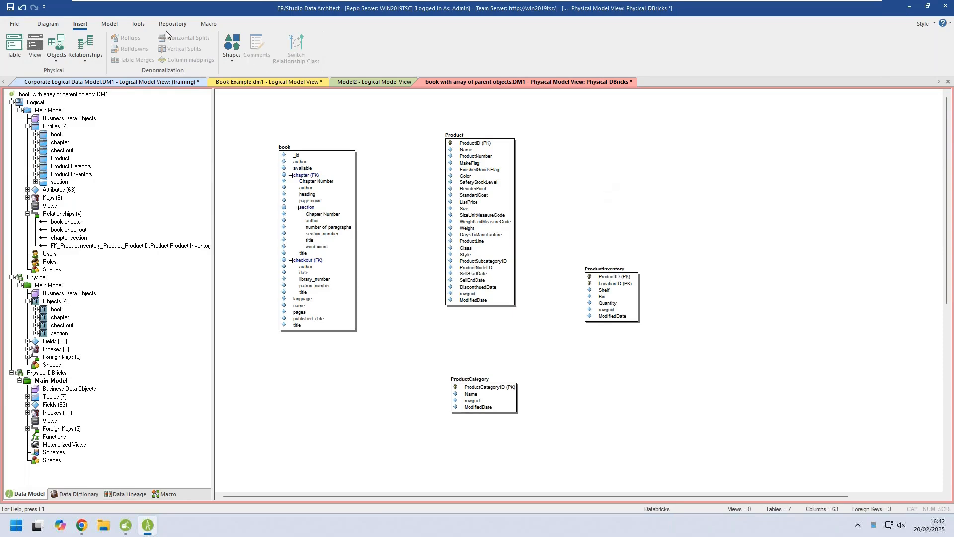
click(107, 25)
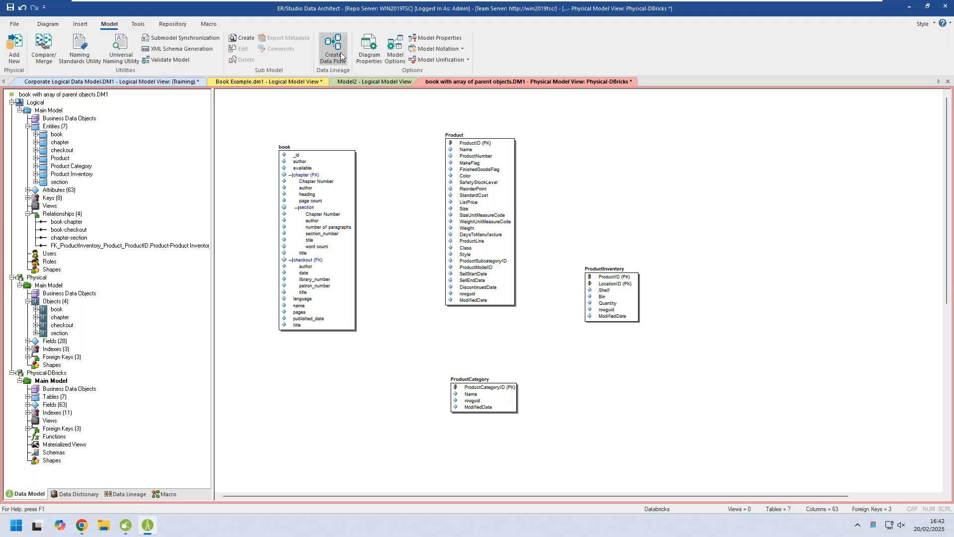
click(396, 54)
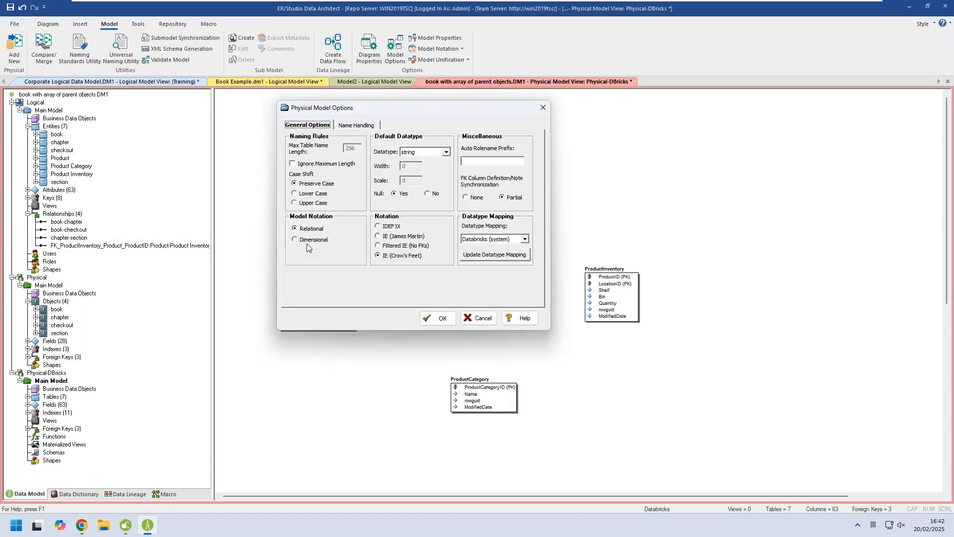
click(437, 318)
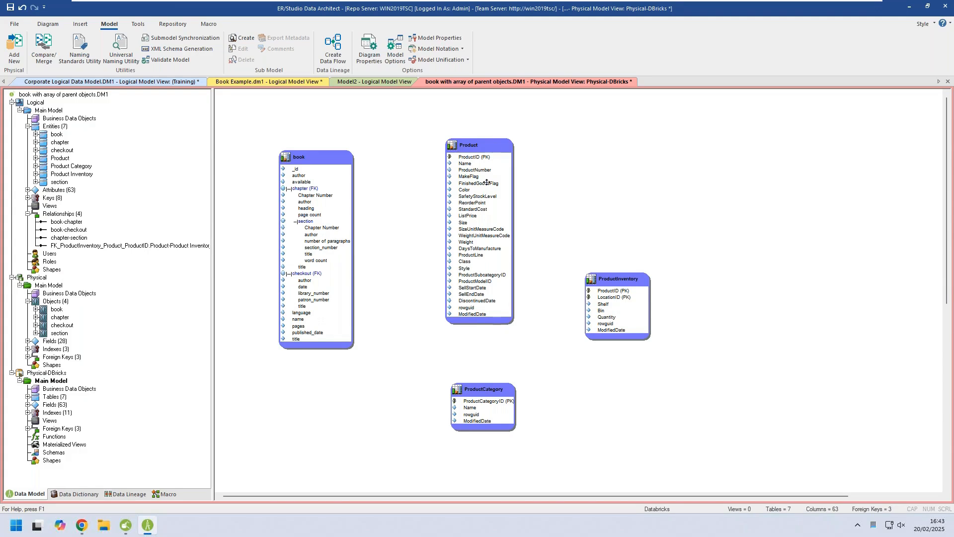
Add the book, chapter and section objects of the Physical model to the DF-JSON-DBricks data flow, stacked in a column as sources.
click(125, 494)
click(53, 111)
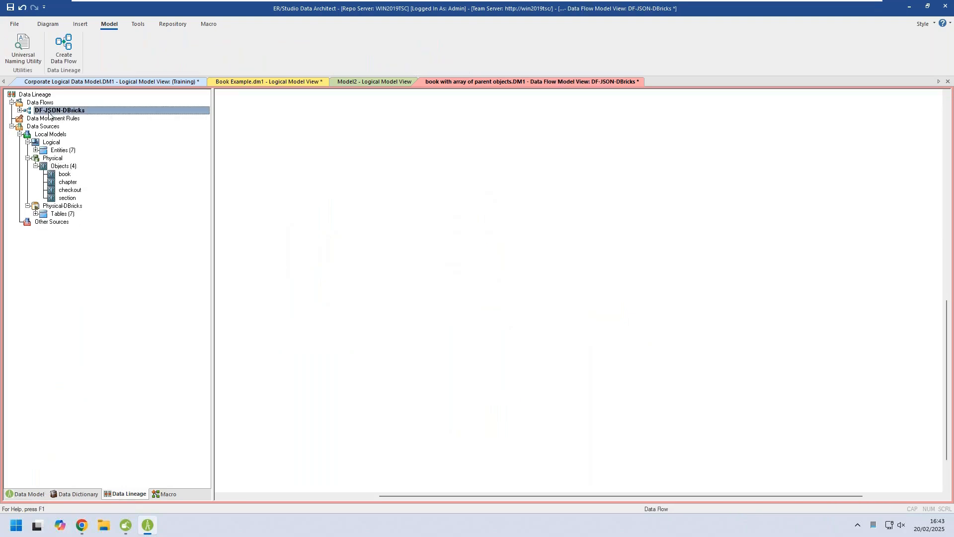
click(55, 177)
drag(54, 176, 301, 149)
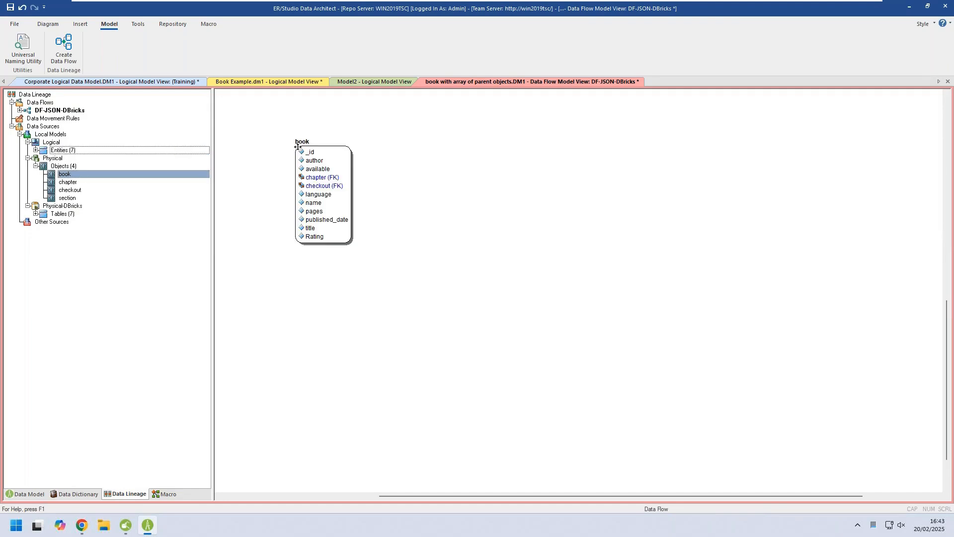
click(57, 182)
drag(56, 182, 296, 273)
drag(58, 199, 307, 362)
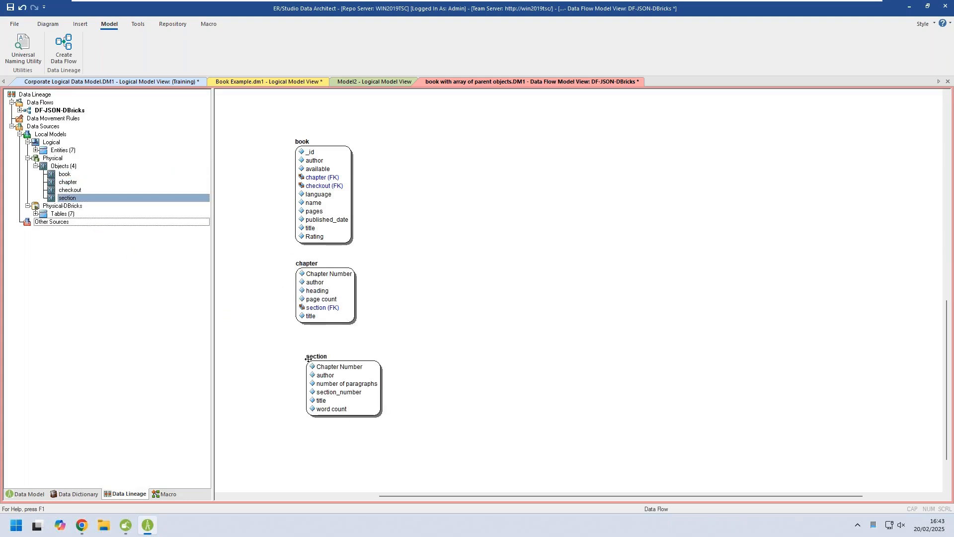
Add the Product table of the Physical-DBricks model to the data flow, well to the right of the source objects.
click(35, 215)
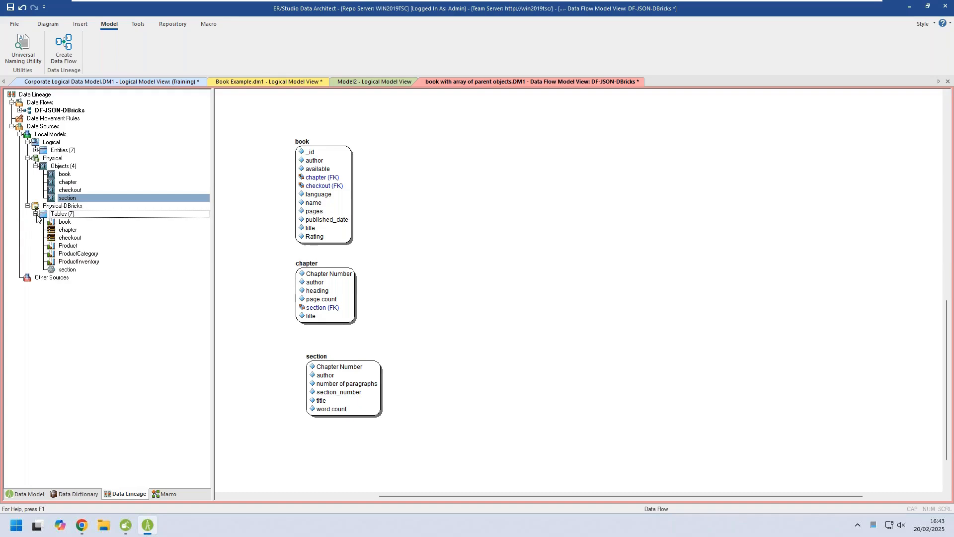
click(64, 247)
drag(64, 247, 732, 210)
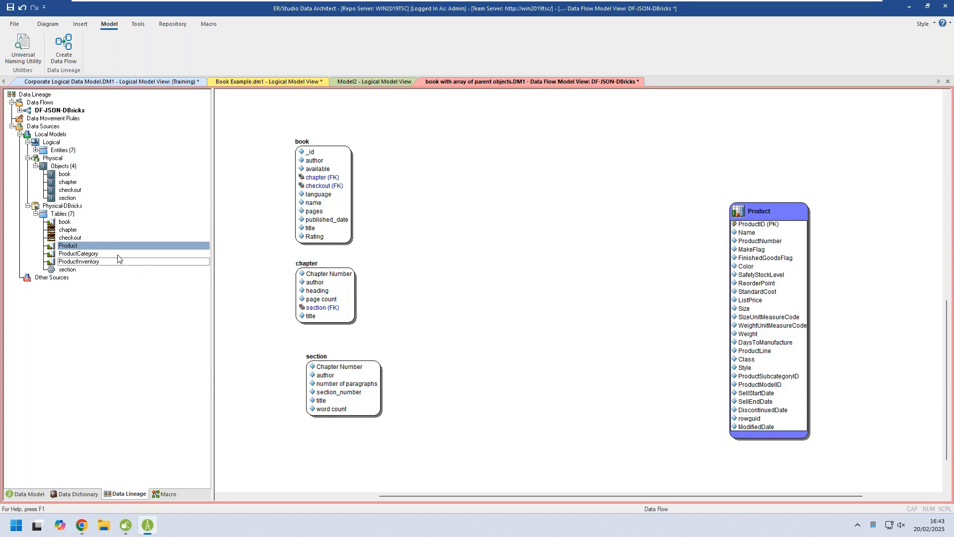
Add the ProductCategory table of the Physical-DBricks model to the data flow and arrange it directly below the Product table.
click(72, 254)
drag(73, 257, 854, 387)
drag(775, 212, 773, 142)
drag(882, 400, 741, 406)
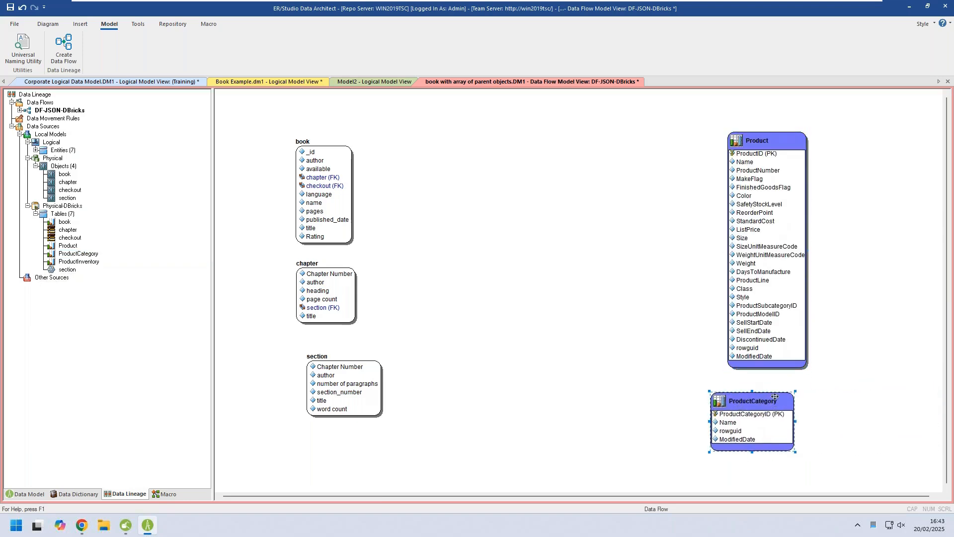
Insert a transformation named JSON-DBricks between the source objects and the Product table.
click(80, 24)
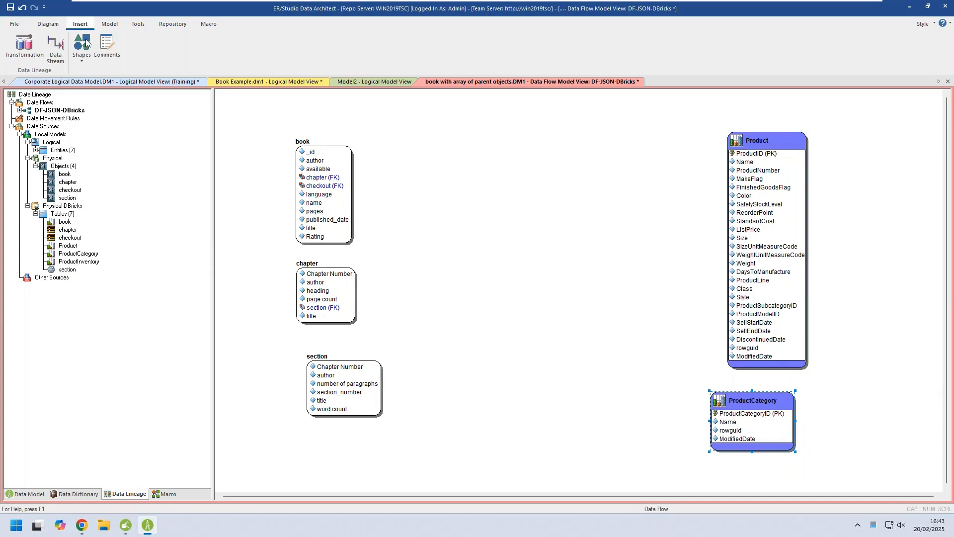
click(30, 50)
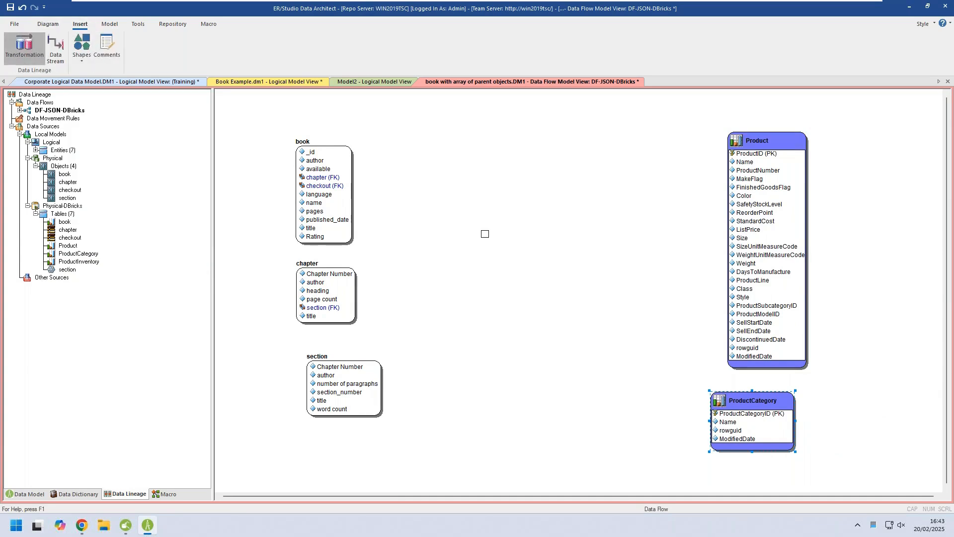
click(494, 235)
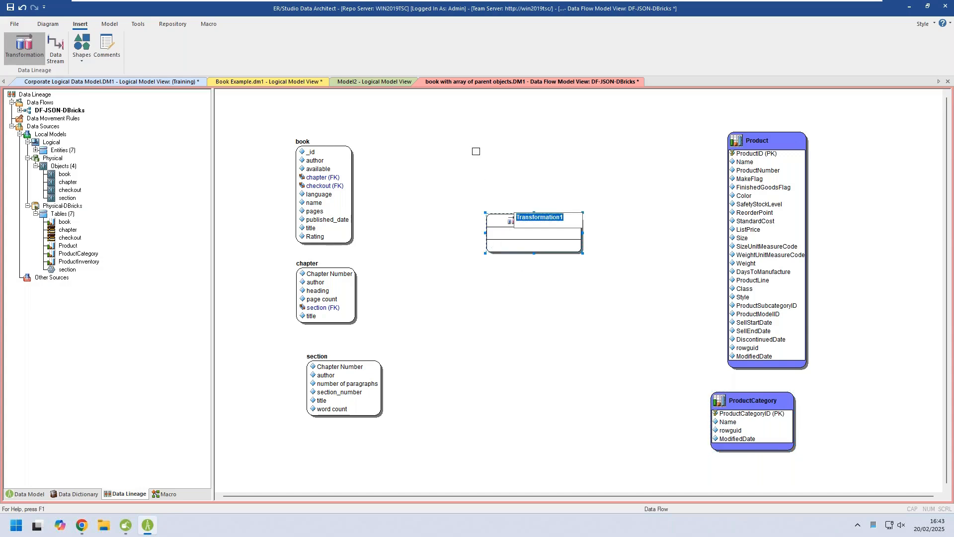
text(JSO)
right_click(569, 172)
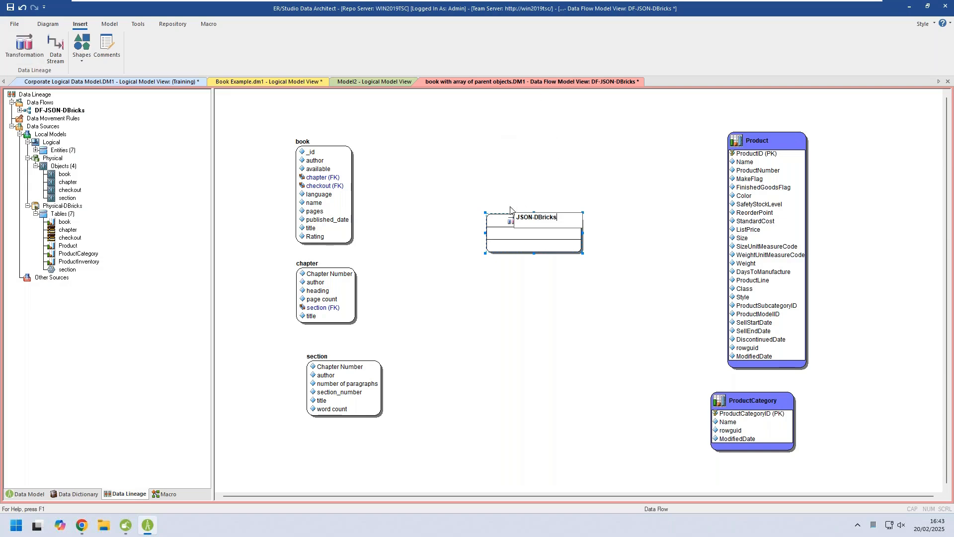
click(485, 213)
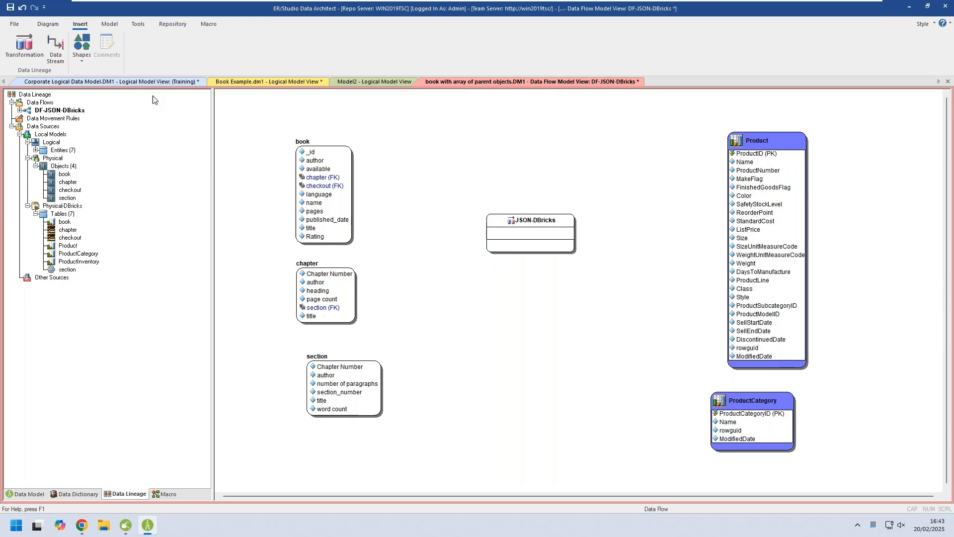
Draw data streams from book, chapter and section into the JSON-DBricks transformation, and from the transformation to the Product table.
click(56, 49)
drag(336, 199, 519, 233)
click(504, 239)
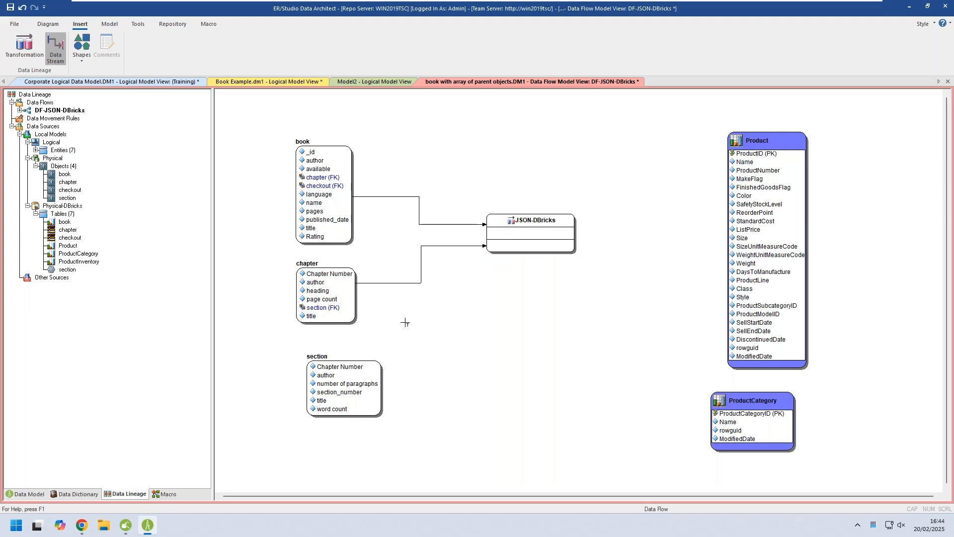
drag(349, 381, 514, 249)
drag(703, 236, 736, 248)
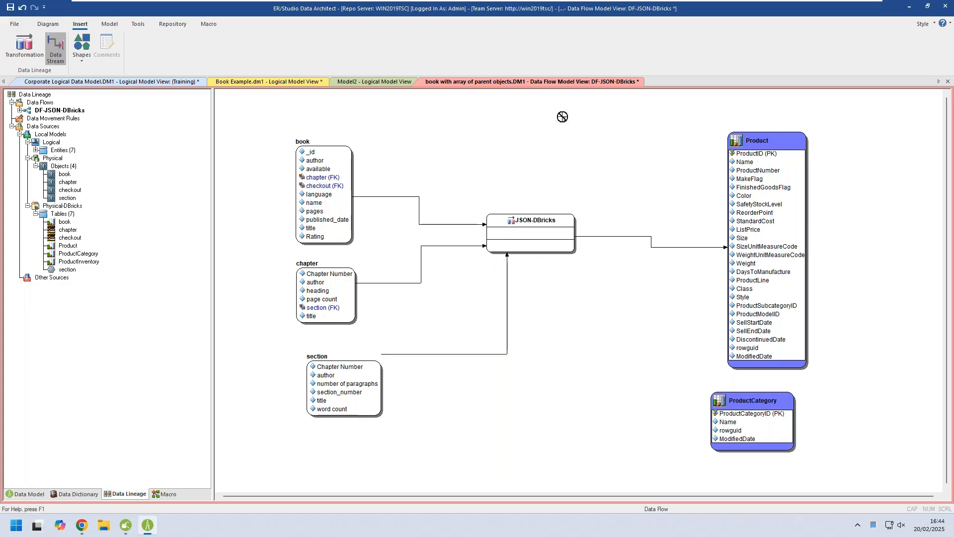
key(Escape)
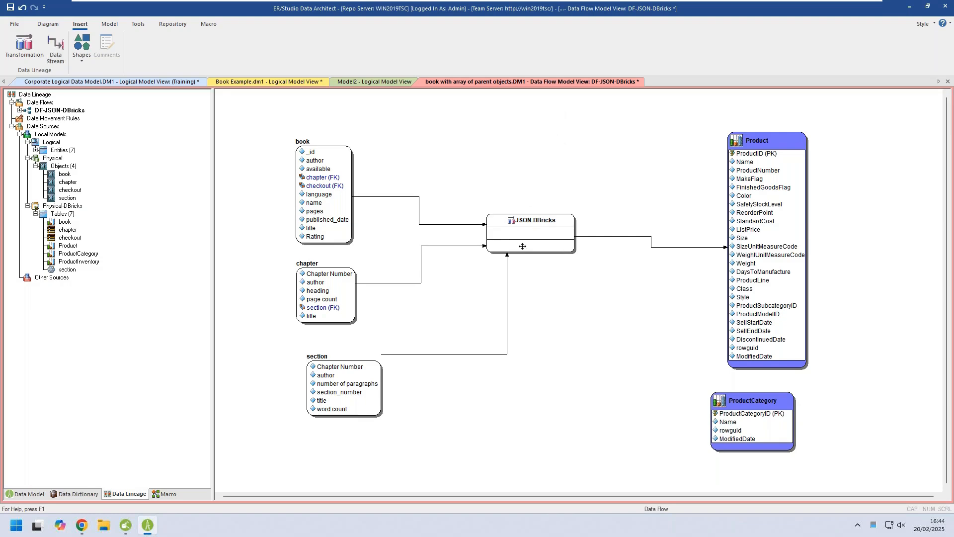
Set the transformation's input columns to _id, name and Rating from book, Chapter Number and heading from chapter, and section_number from section.
double_click(517, 235)
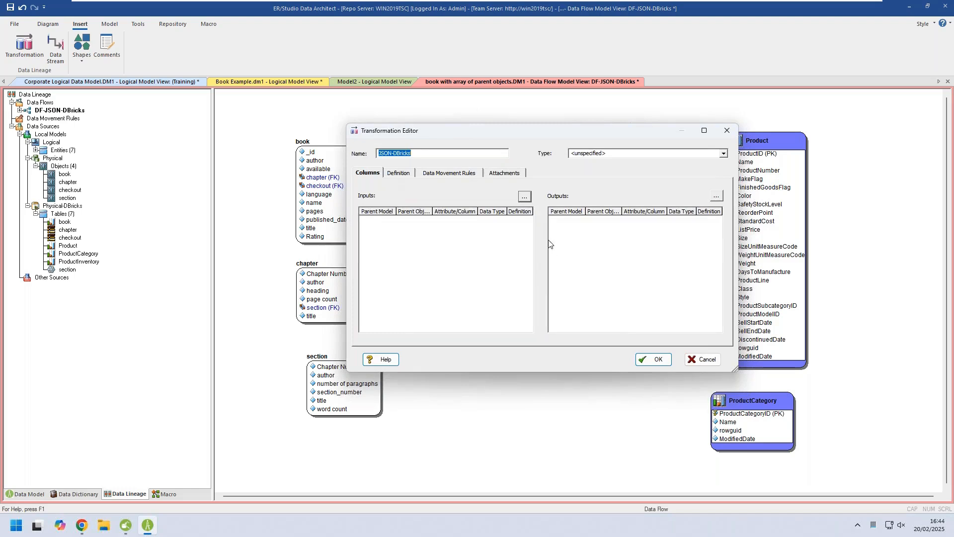
click(525, 199)
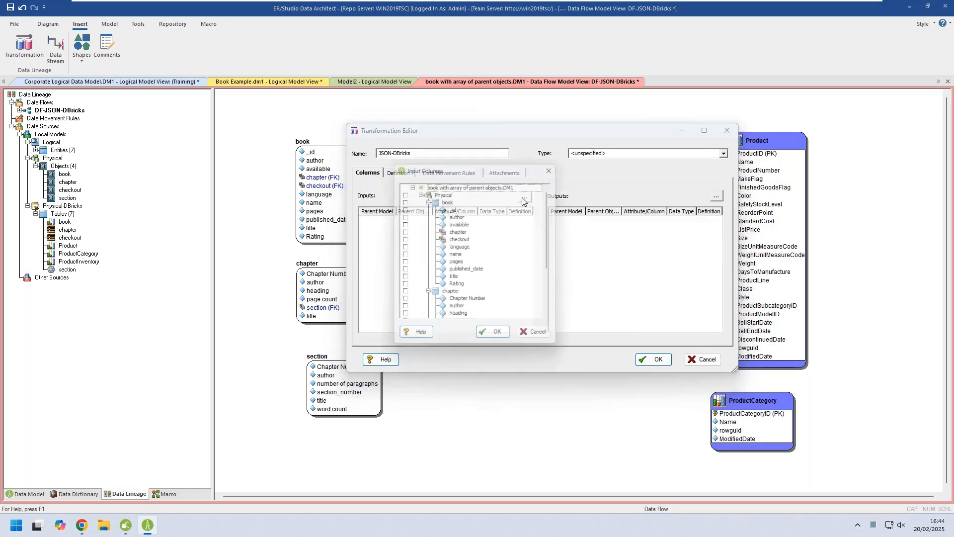
click(402, 207)
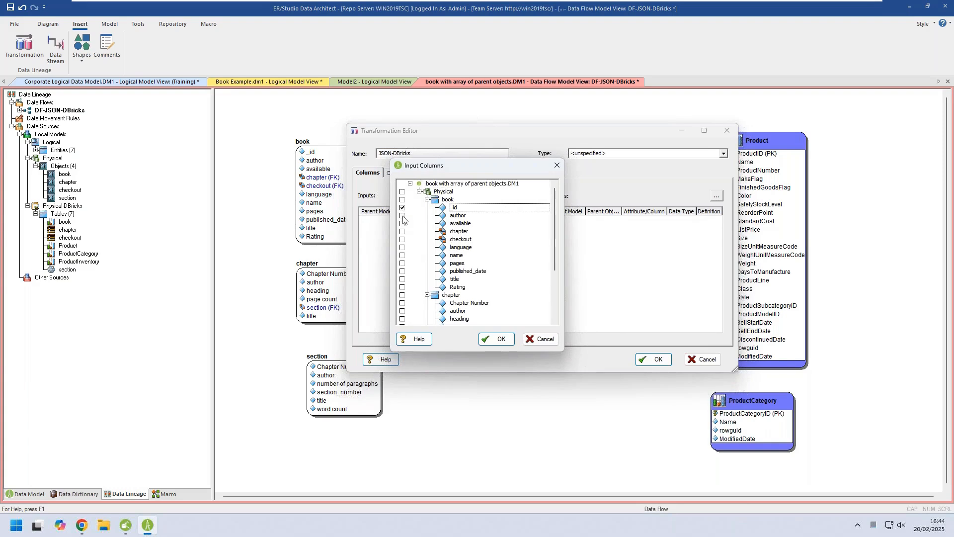
click(402, 255)
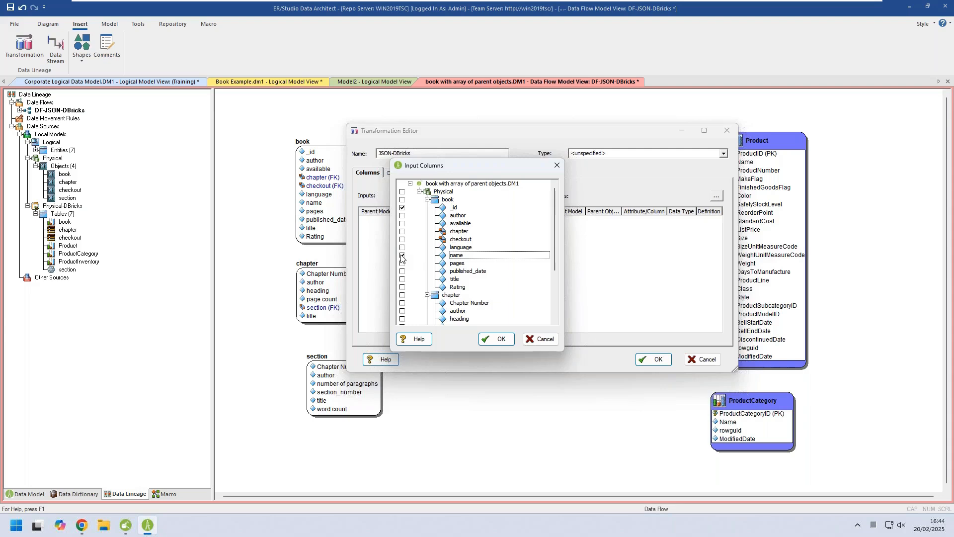
click(402, 288)
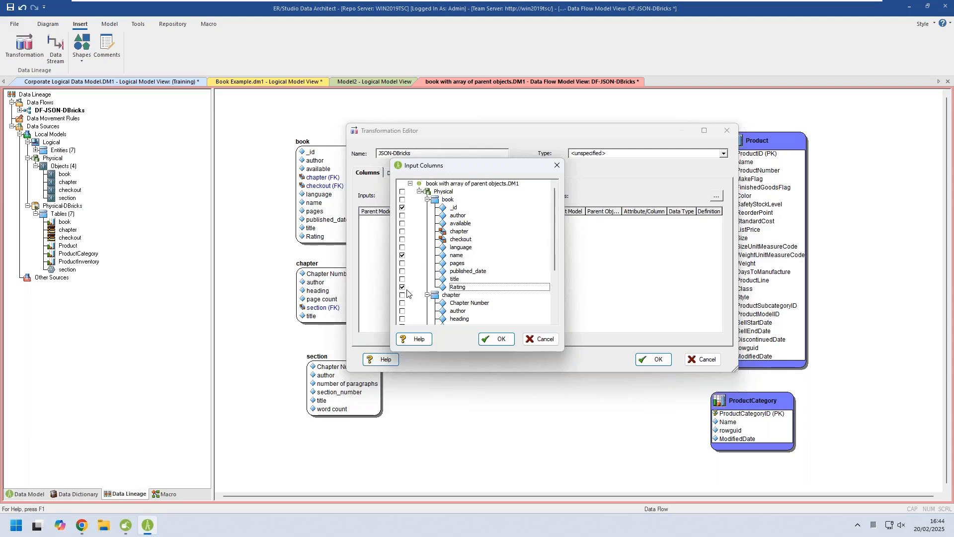
scroll(431, 288, down, 2)
scroll(431, 286, down, 2)
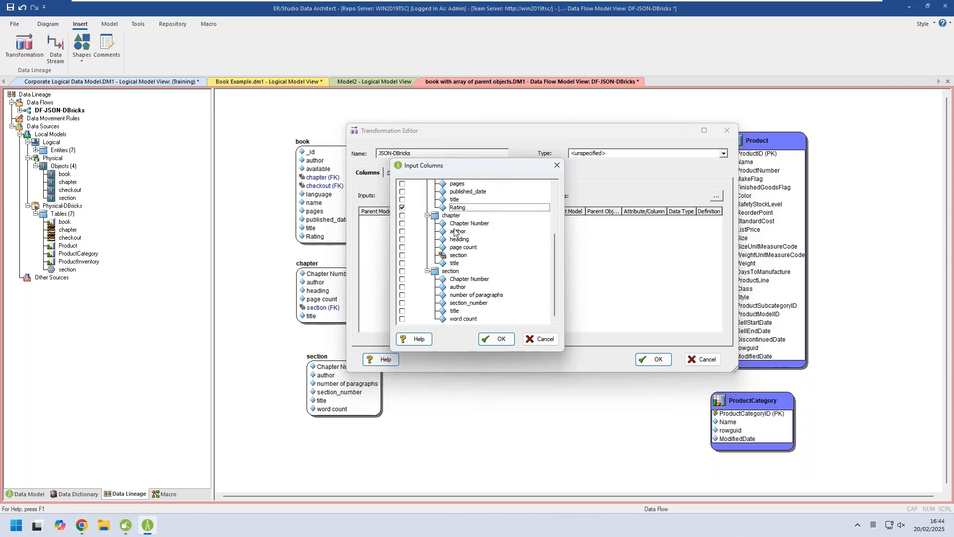
click(402, 224)
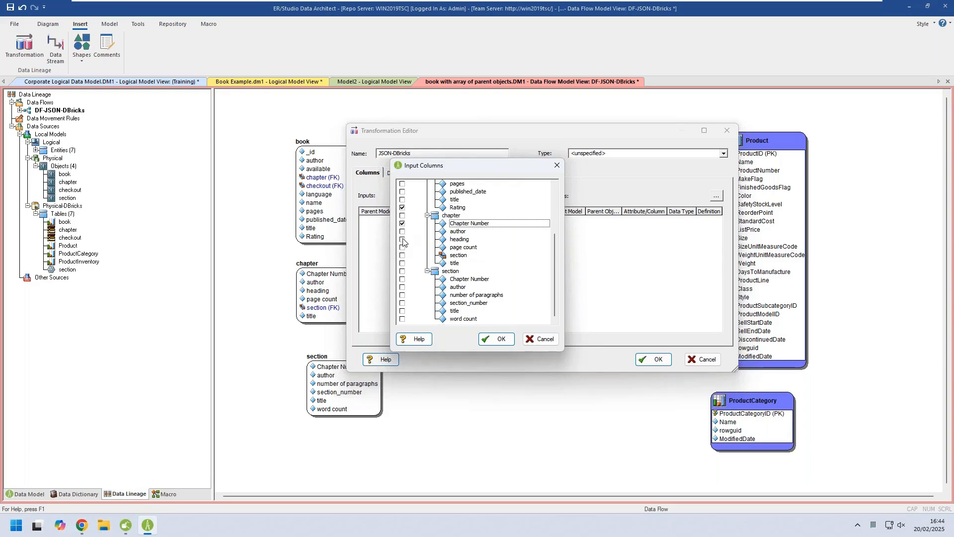
click(402, 240)
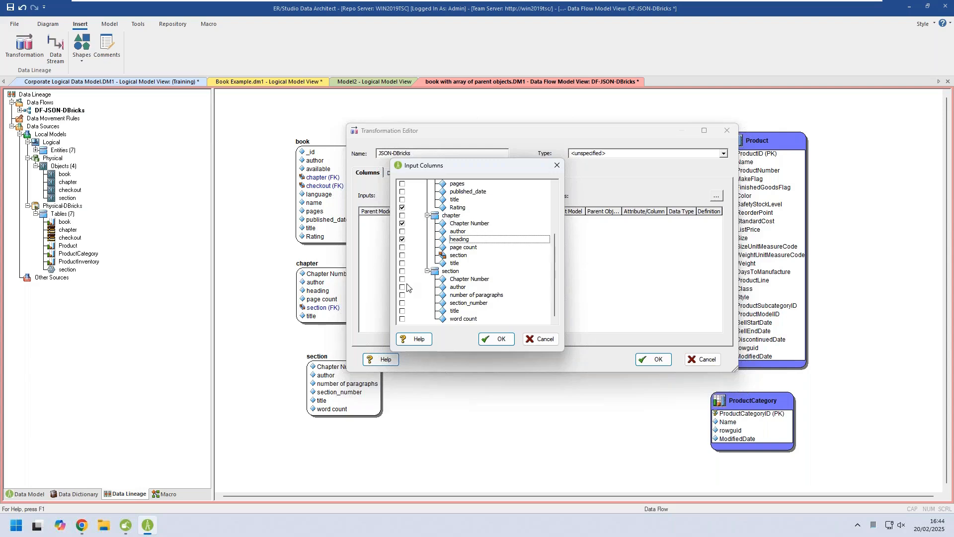
click(403, 303)
click(500, 341)
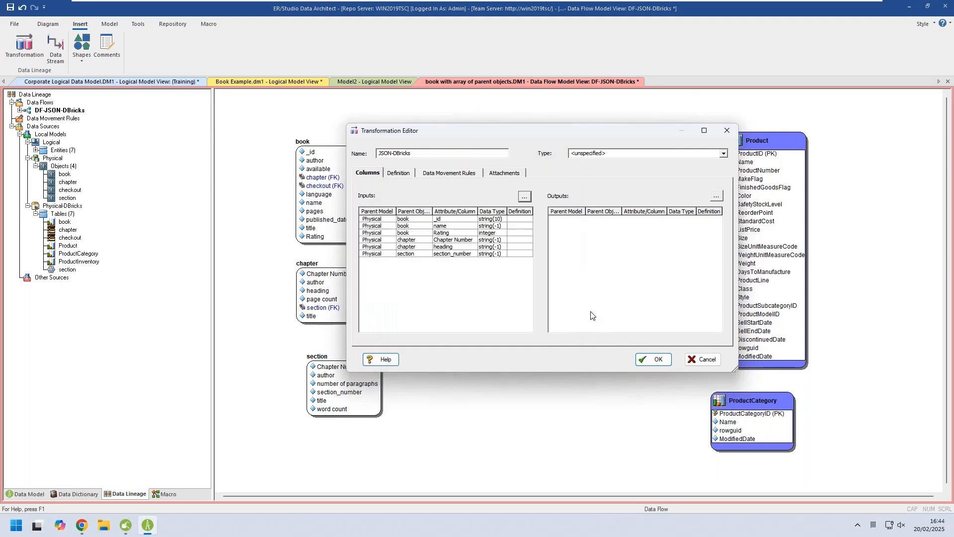
Set the transformation's output columns to ProductID, Name, ListPrice and ProductLine of the Product table.
click(717, 197)
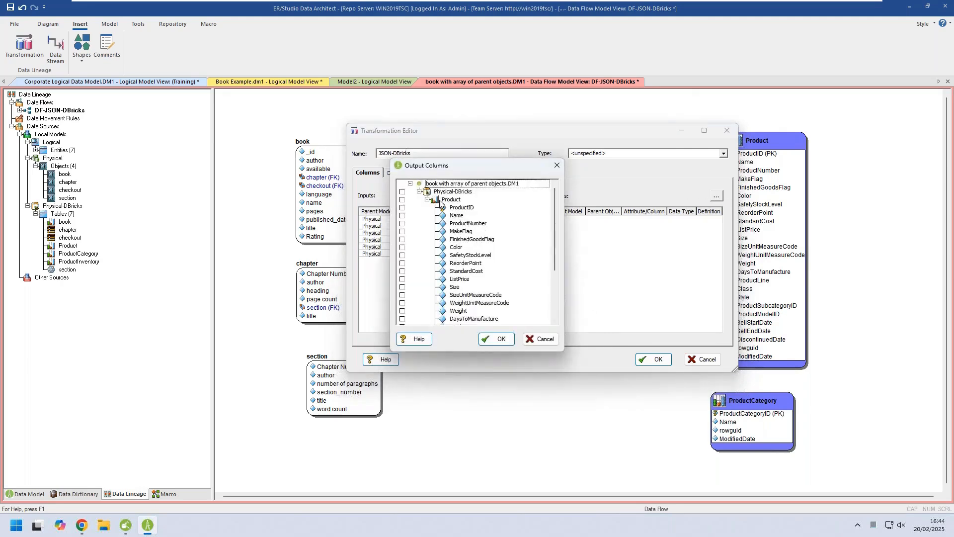
click(402, 207)
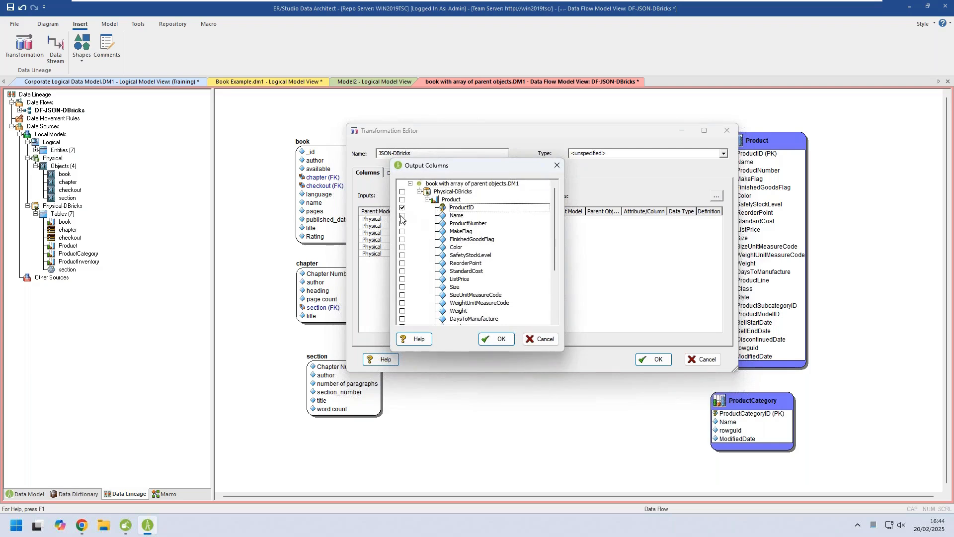
click(402, 216)
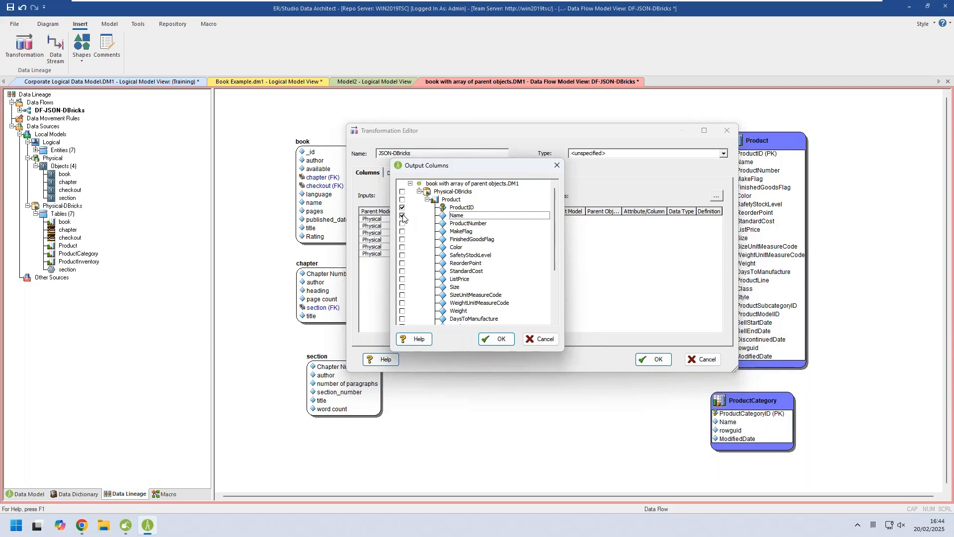
click(402, 279)
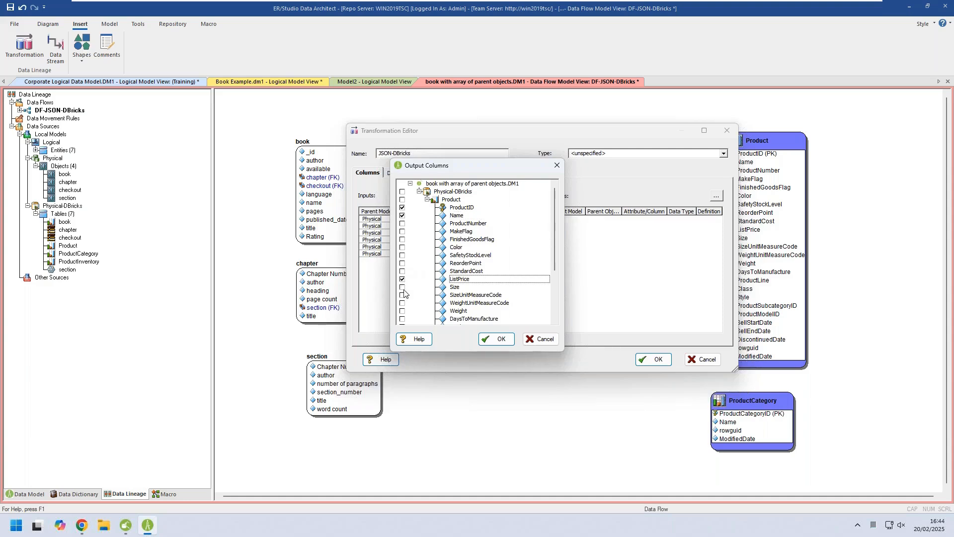
scroll(404, 293, down, 2)
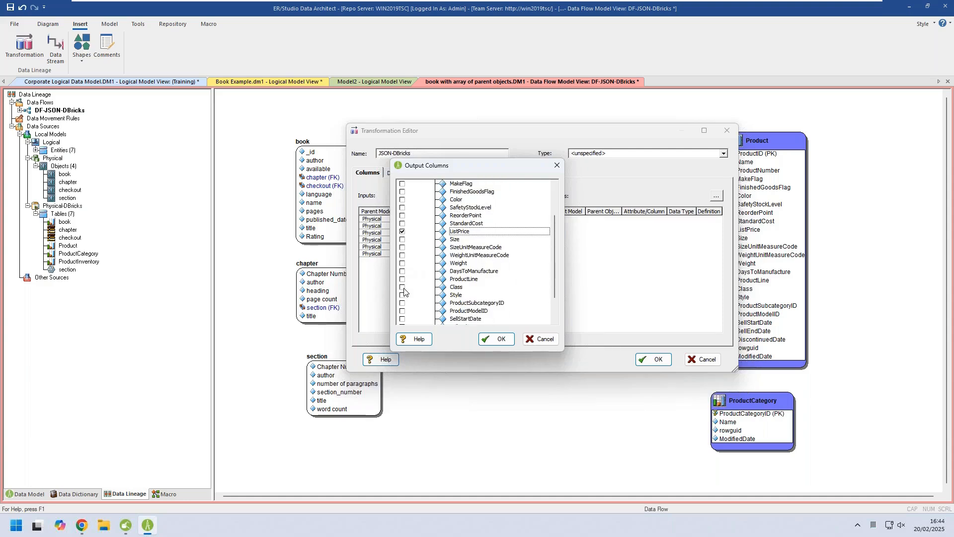
click(403, 280)
scroll(403, 284, down, 2)
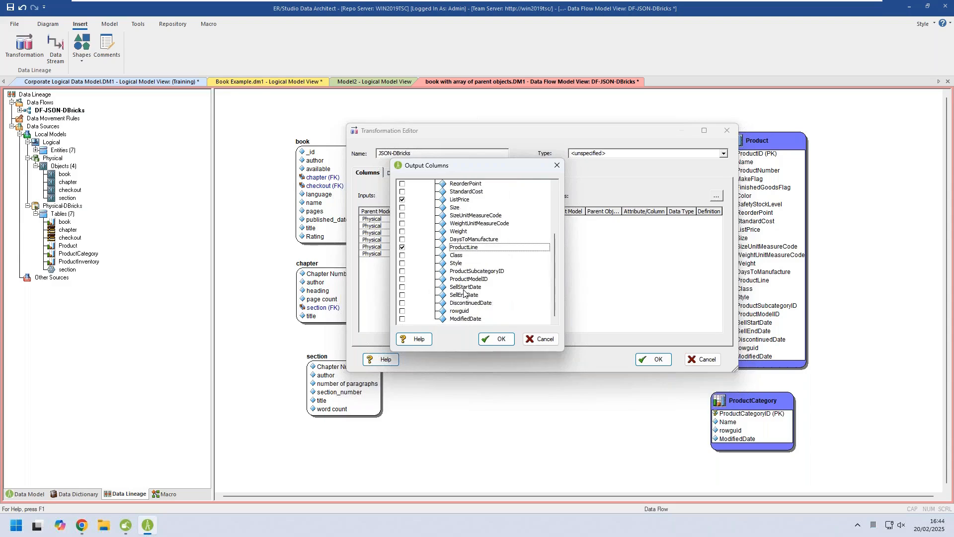
click(498, 340)
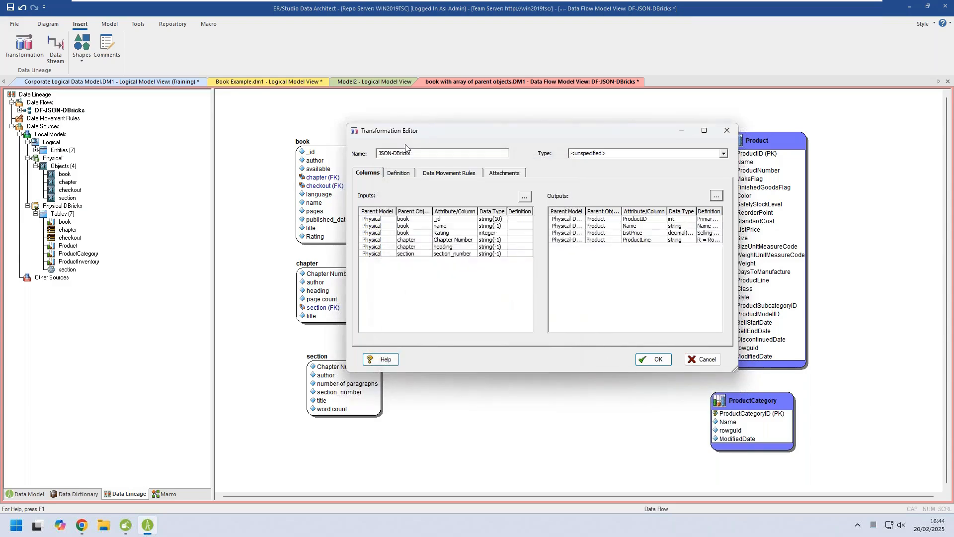
Set the JSON-DBricks transformation's type to Business Rule and apply the transformation settings.
click(399, 174)
click(410, 219)
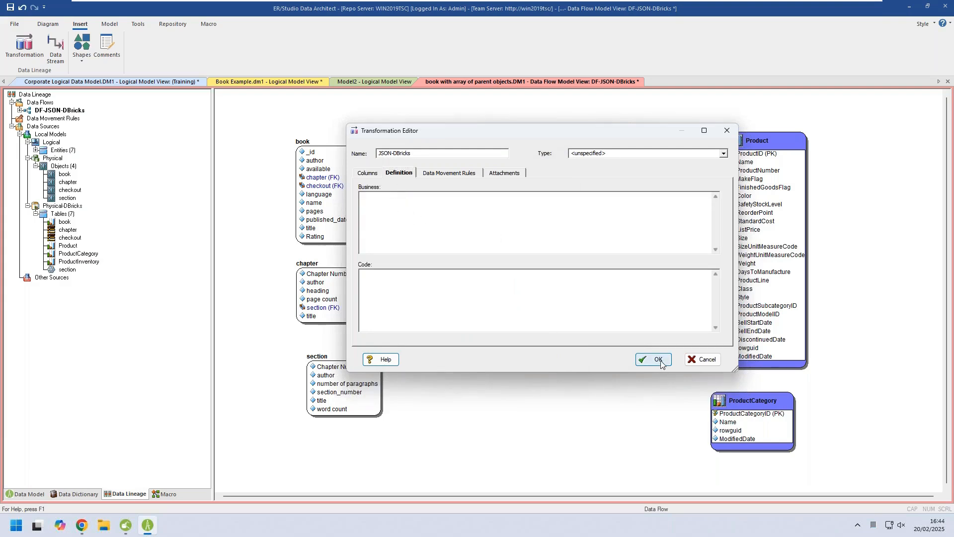
click(724, 153)
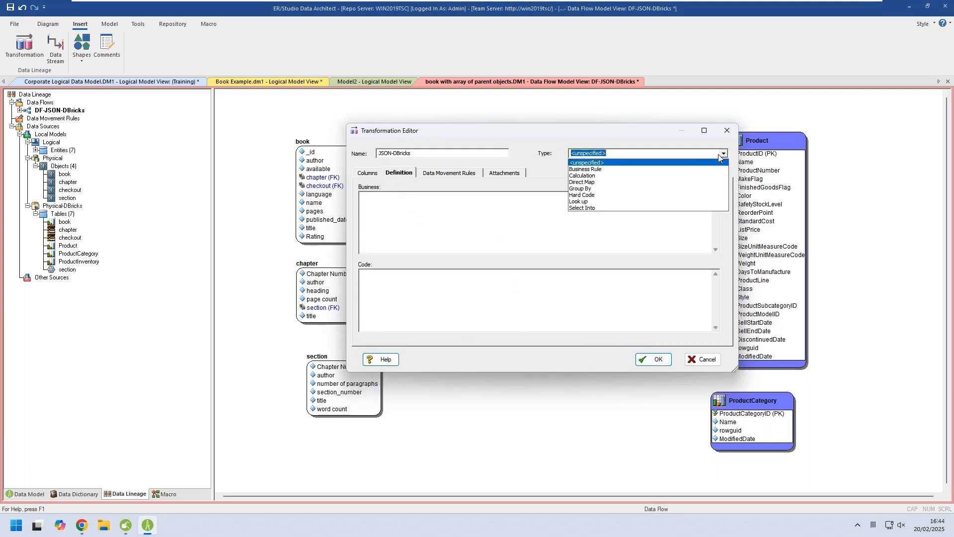
click(605, 170)
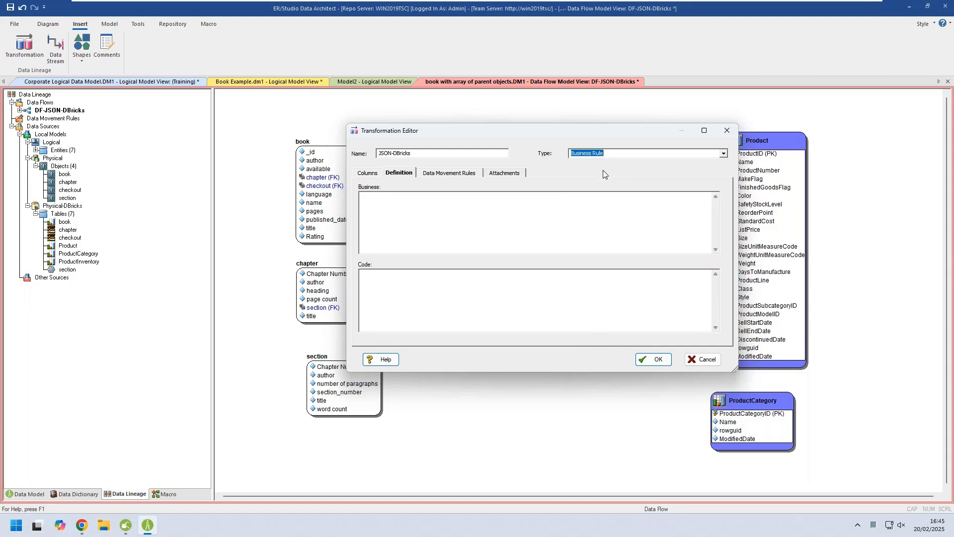
click(653, 359)
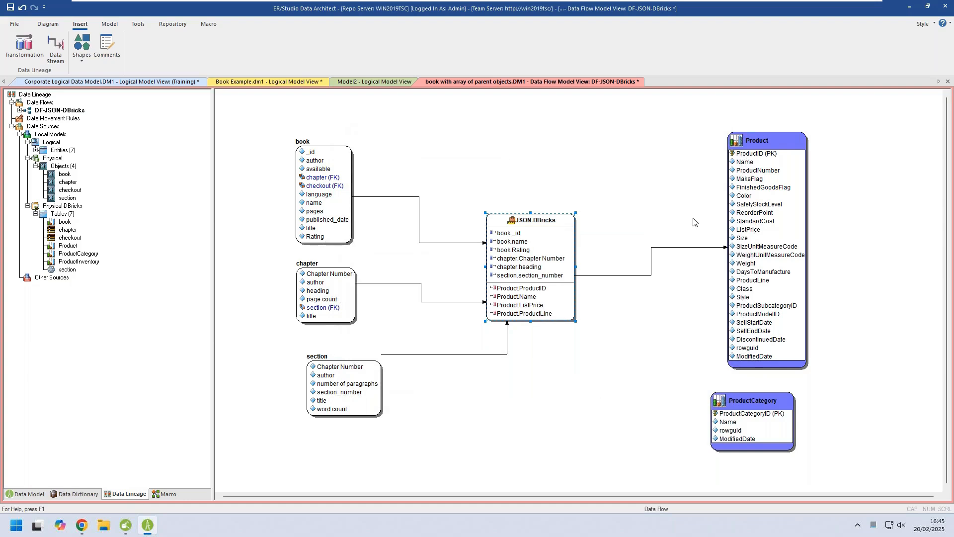
Place two rectangle shapes, one beside book and one beside Product, and enlarge the first to enclose the book, chapter and section objects.
click(81, 60)
click(95, 72)
click(253, 119)
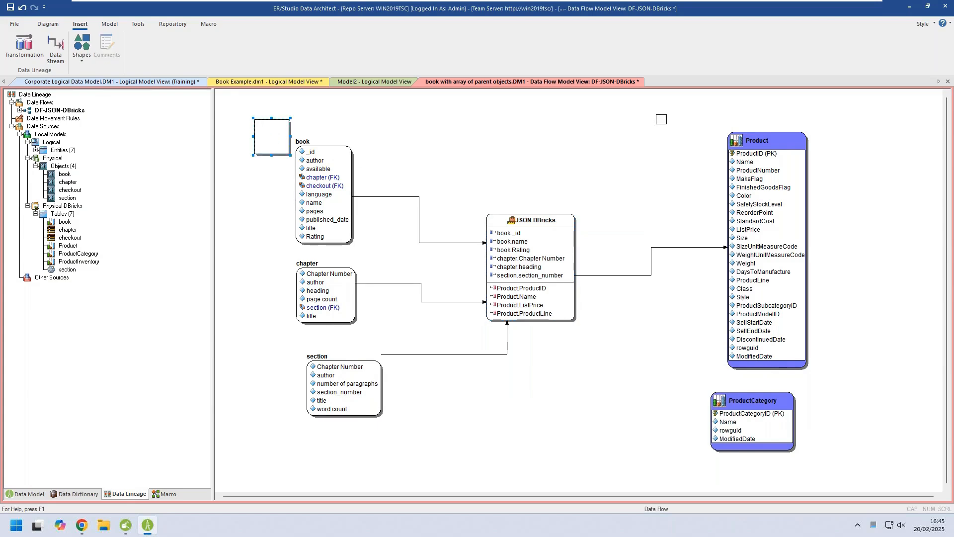
click(662, 119)
right_click(557, 125)
click(263, 138)
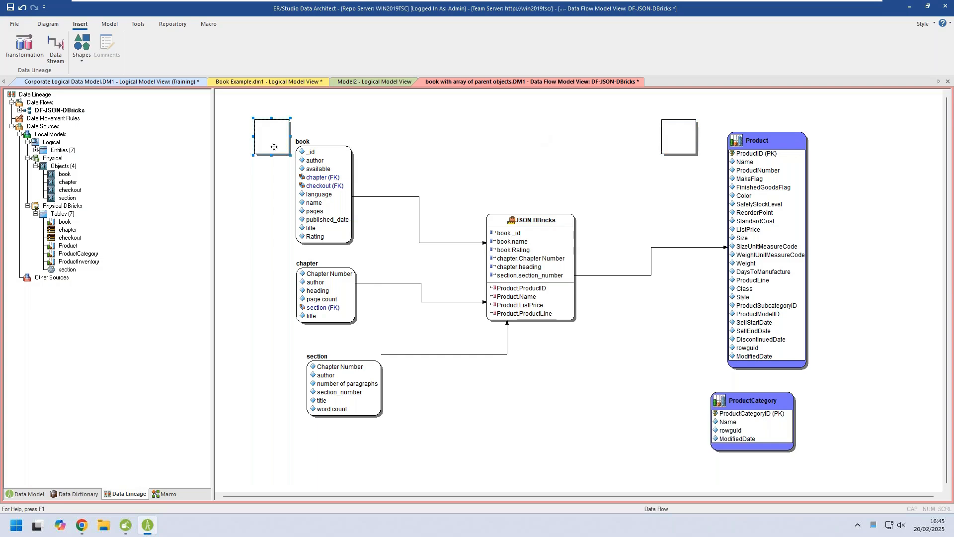
drag(291, 155, 448, 461)
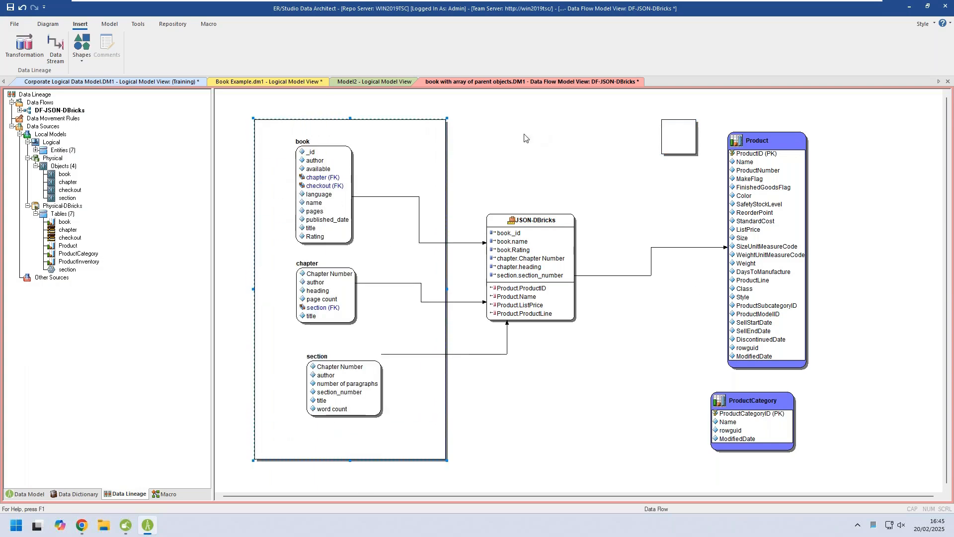
Name the rectangle around the book, chapter and section objects Bronze - JSON and give it a purple background.
double_click(367, 130)
double_click(389, 153)
text(Br)
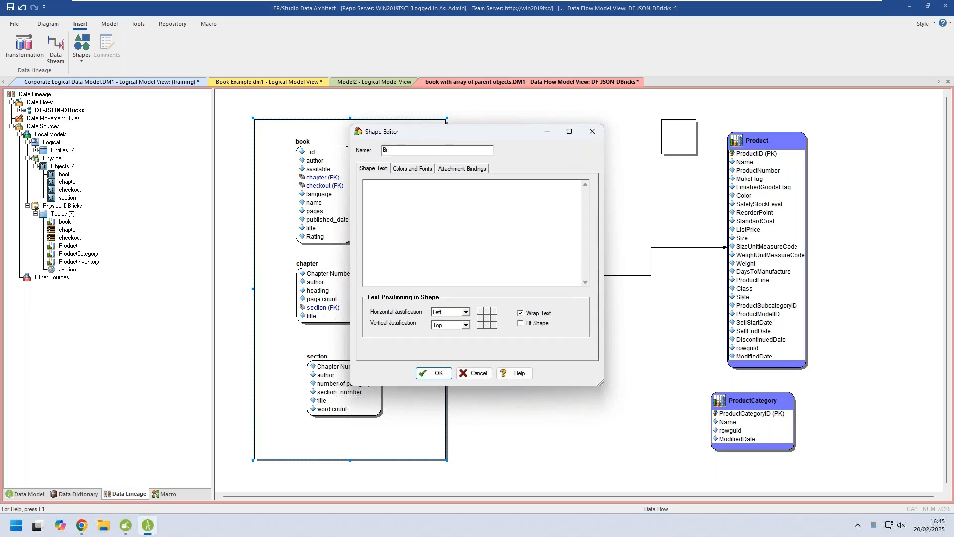
text(onze - JSON)
click(411, 169)
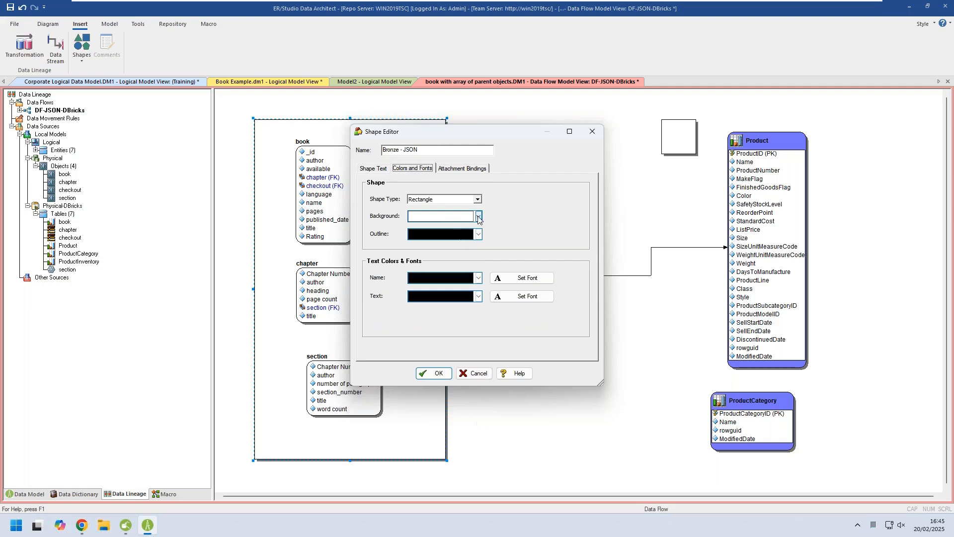
click(478, 217)
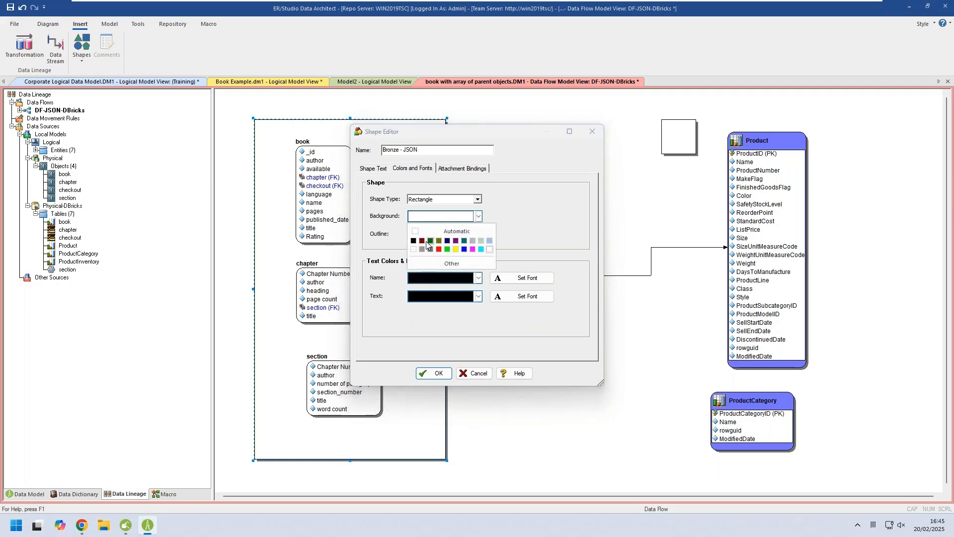
click(456, 240)
click(436, 374)
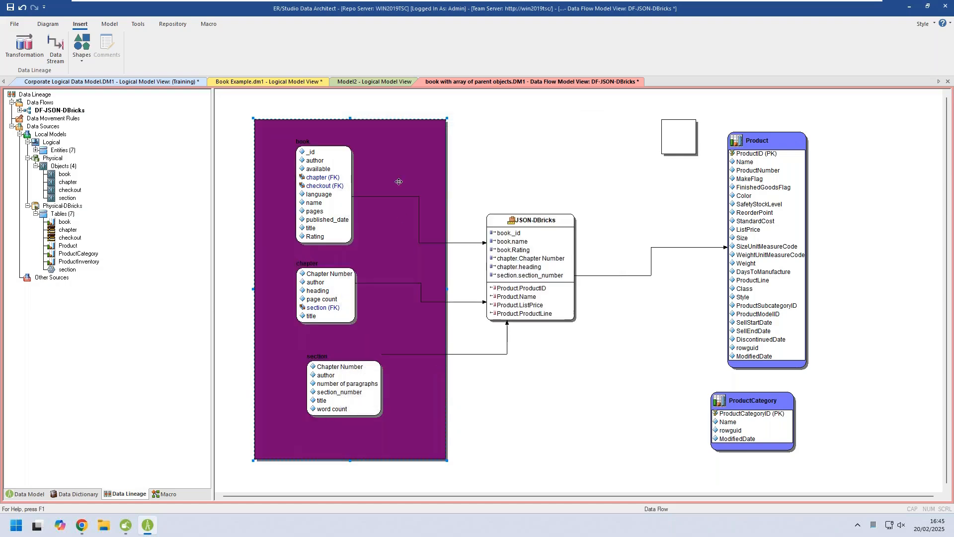
Enlarge the second rectangle to enclose Product and ProductCategory, and label it Silver - DBricks with a grey background.
click(679, 145)
drag(704, 162, 845, 477)
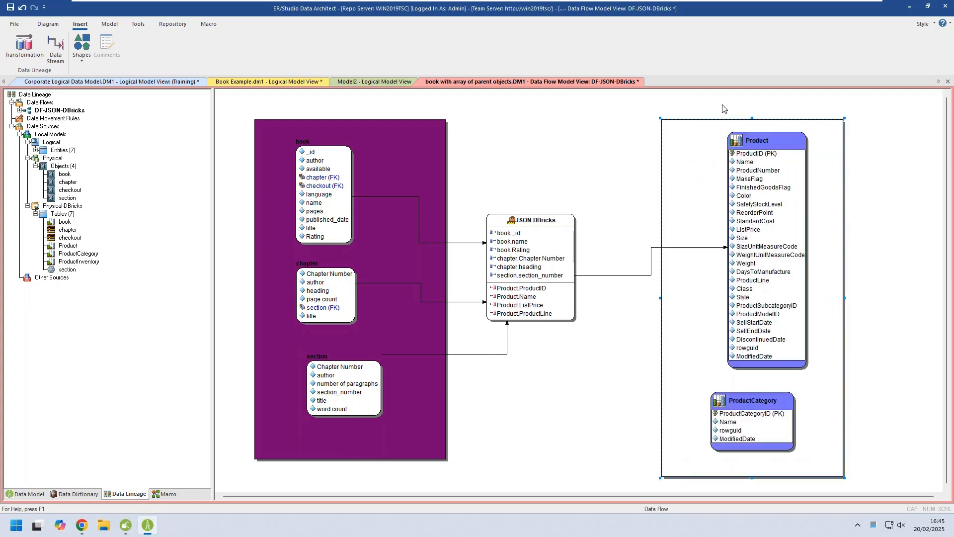
double_click(694, 139)
double_click(387, 153)
text(S)
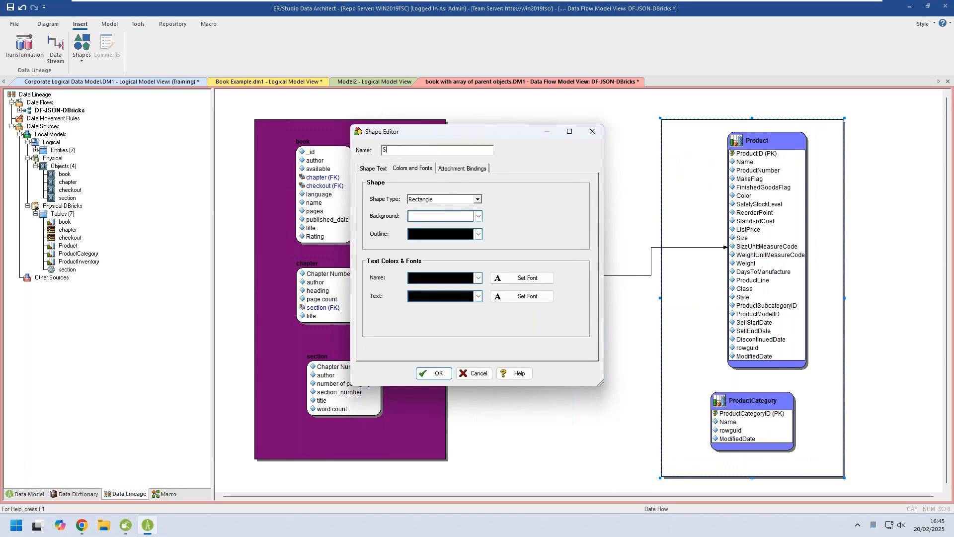
text(ilver - DBricks)
click(479, 217)
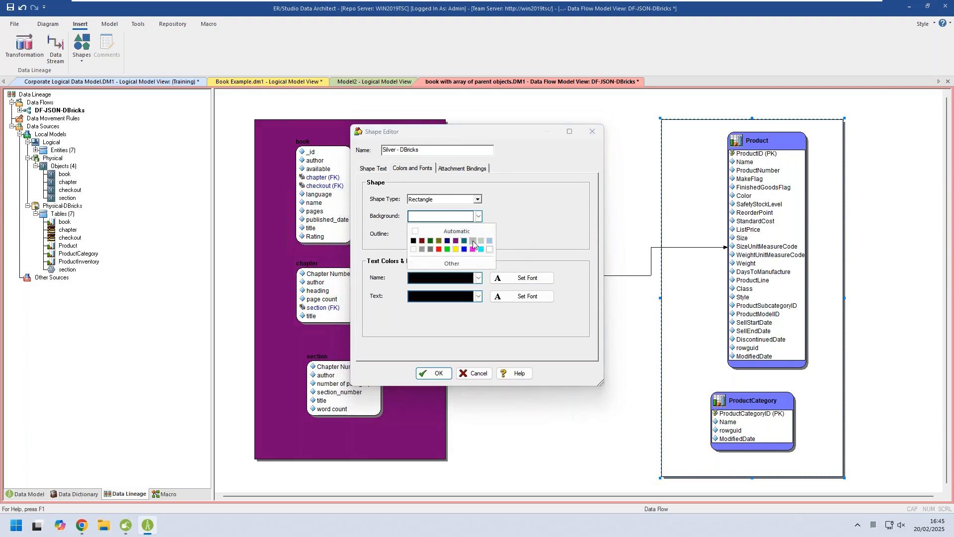
click(472, 241)
click(433, 374)
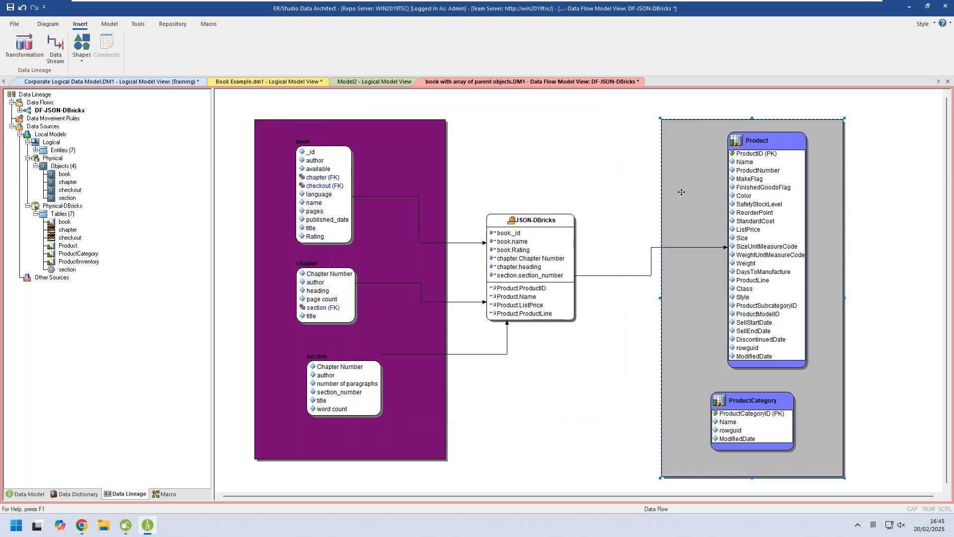
Make the purple shape carry its enclosed objects along, and move it slightly up and to the left.
right_click(395, 131)
mouse_move(440, 227)
click(506, 221)
drag(396, 162, 386, 130)
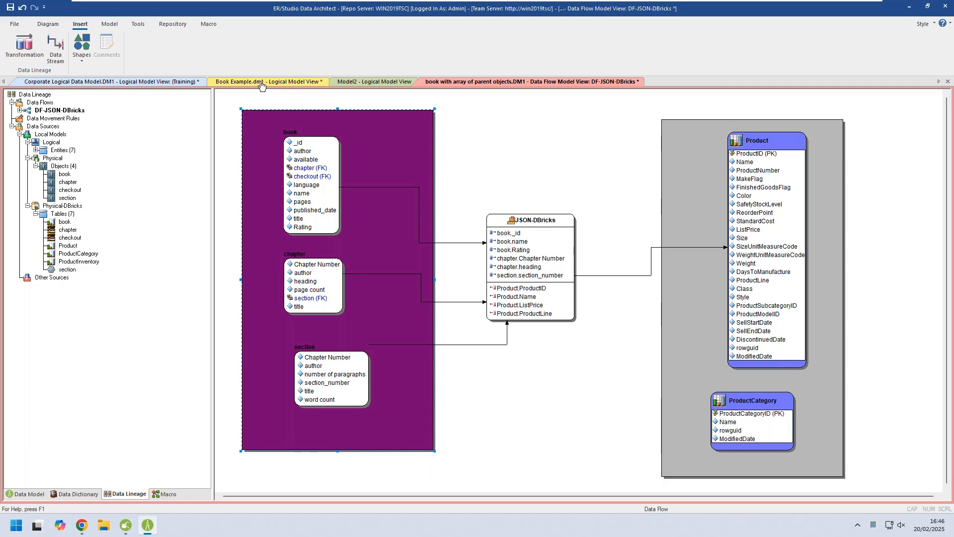
Return from the data lineage to the data model and open the logical Main Model diagram.
click(45, 111)
click(24, 494)
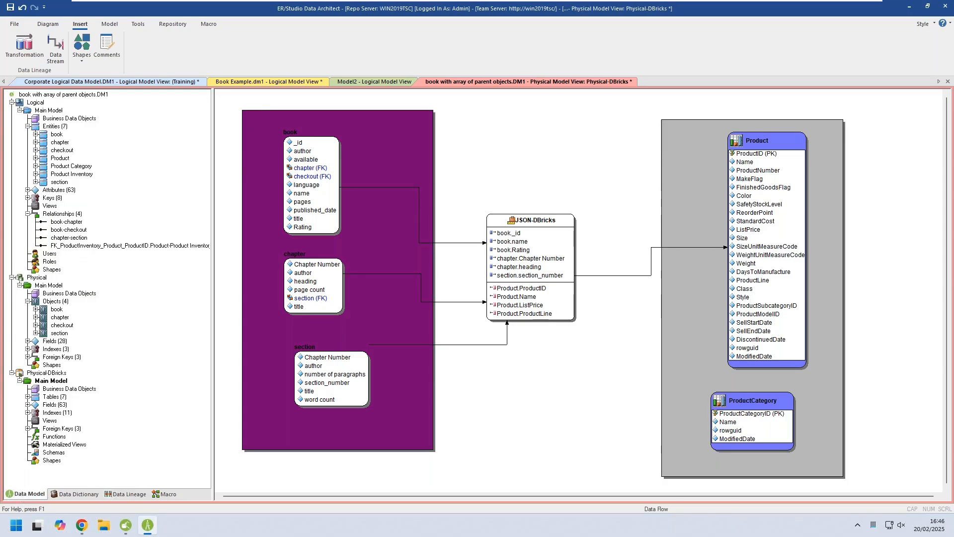
click(52, 120)
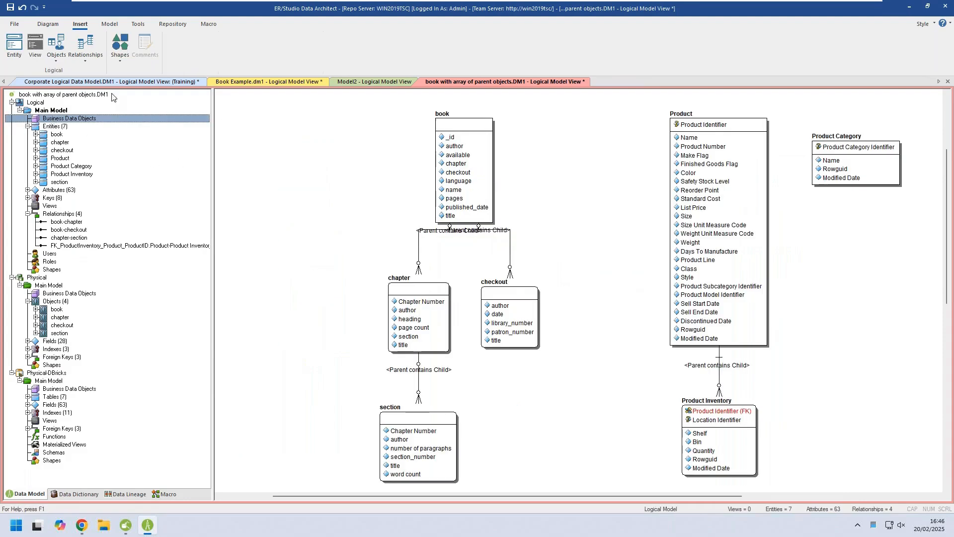
Review the Book Example model's logical, JSON, mongo (relational view), mongo and Google BigQuery diagrams.
click(241, 82)
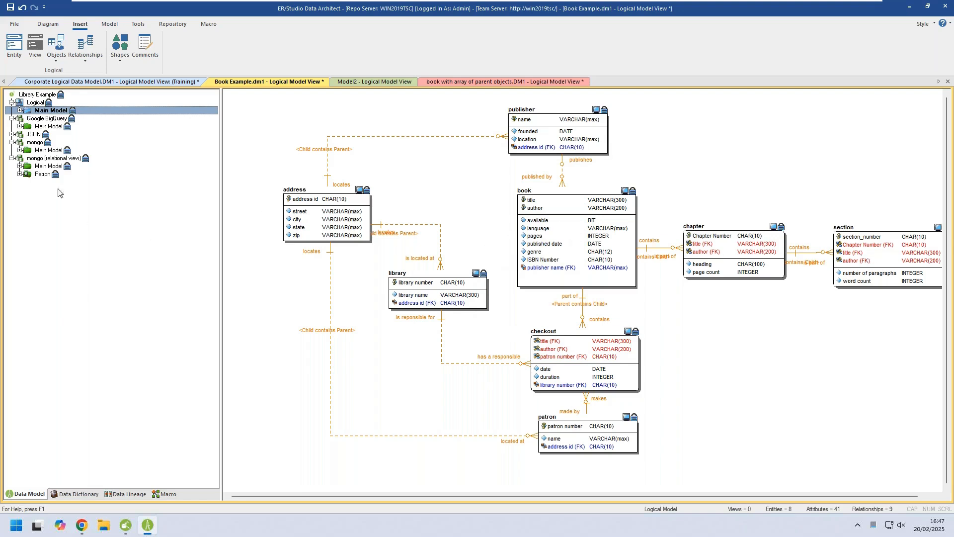
click(12, 135)
double_click(50, 142)
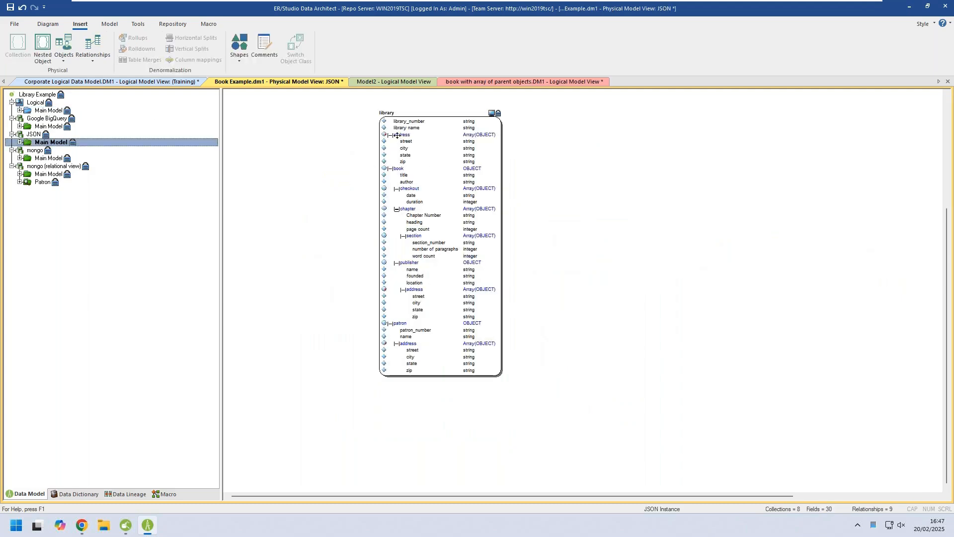
double_click(44, 175)
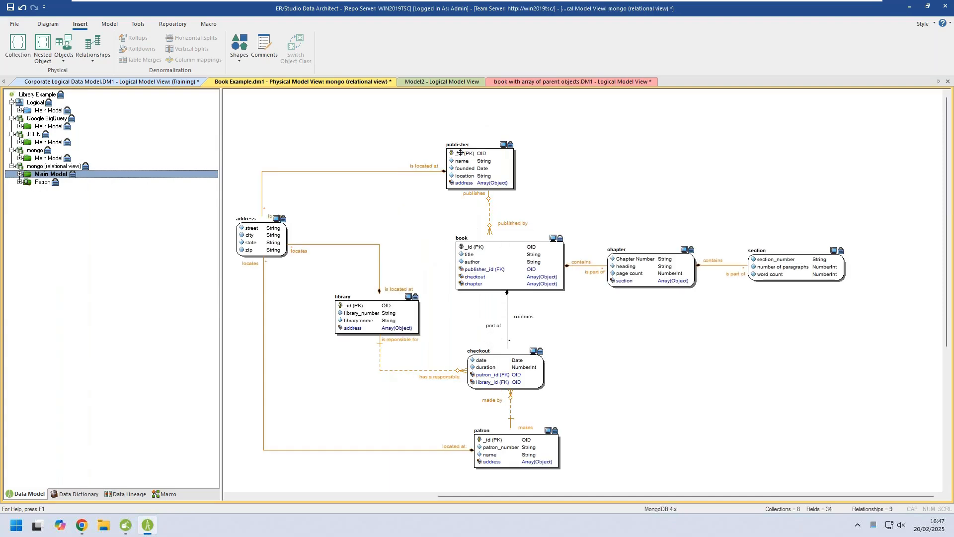
double_click(45, 158)
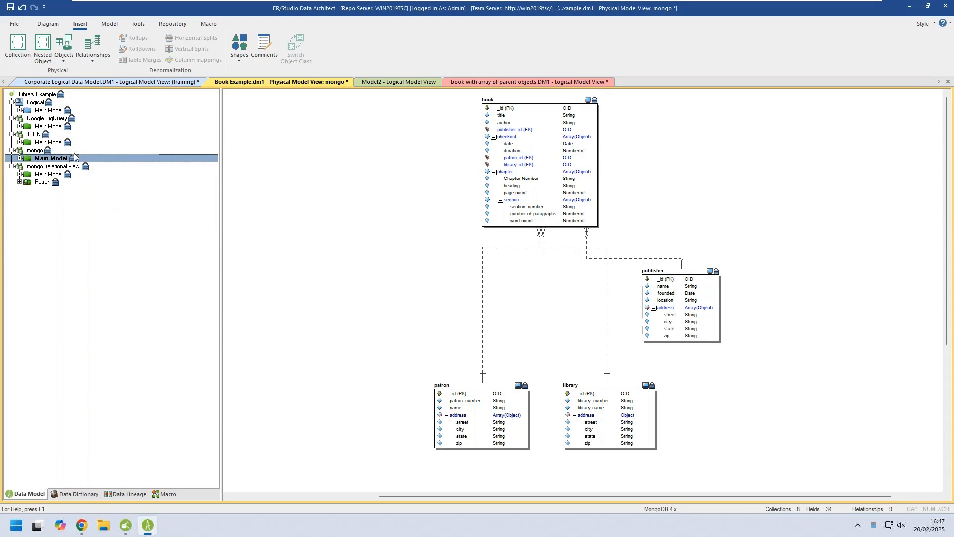
double_click(50, 127)
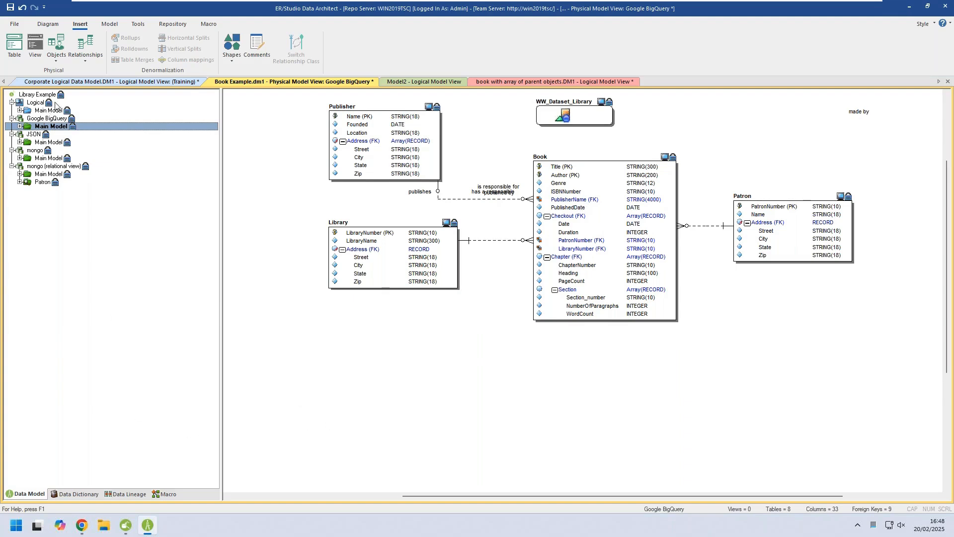
Switch to Team Server on Win2019-TSC20 and expand Book Example.dm1 under Data Catalog to preview its JSON and Google BigQuery main models.
click(498, 83)
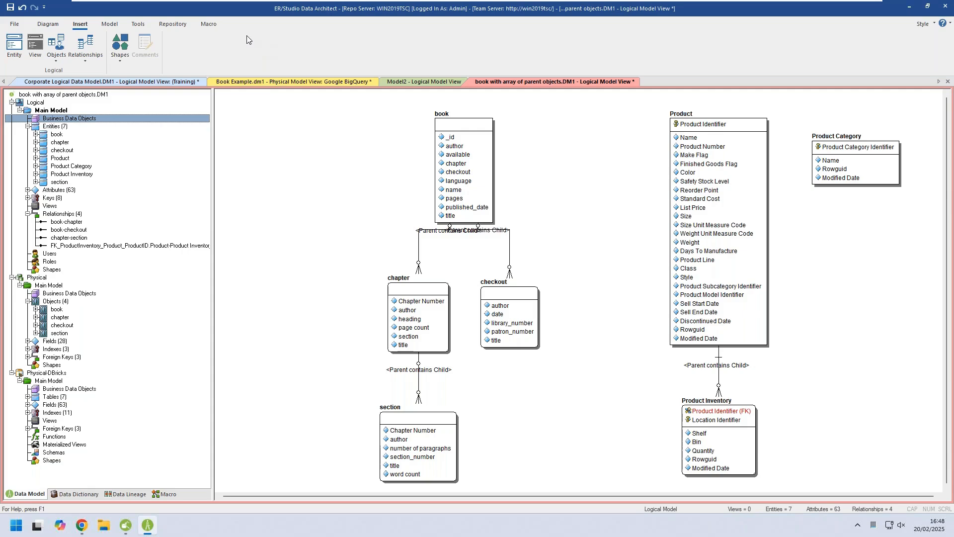
mouse_move(268, 1)
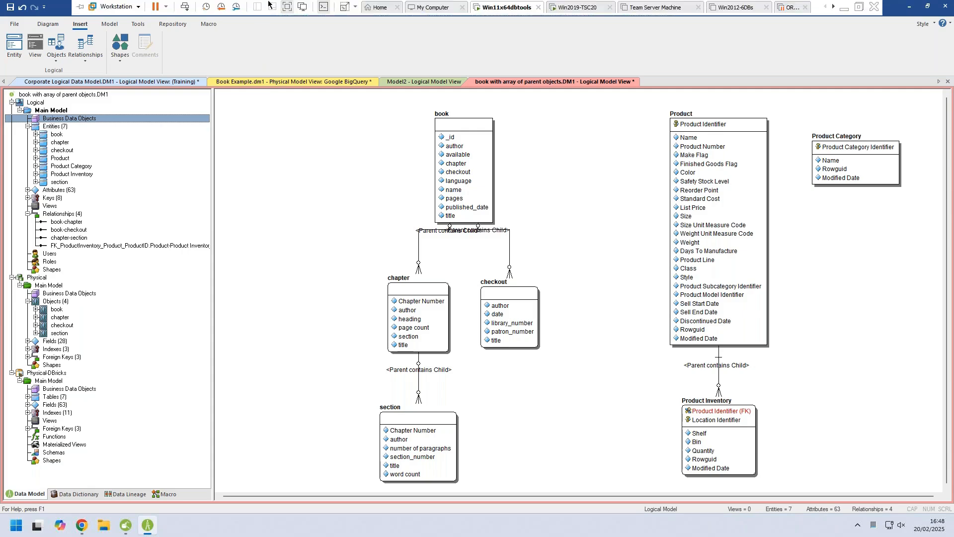
click(579, 8)
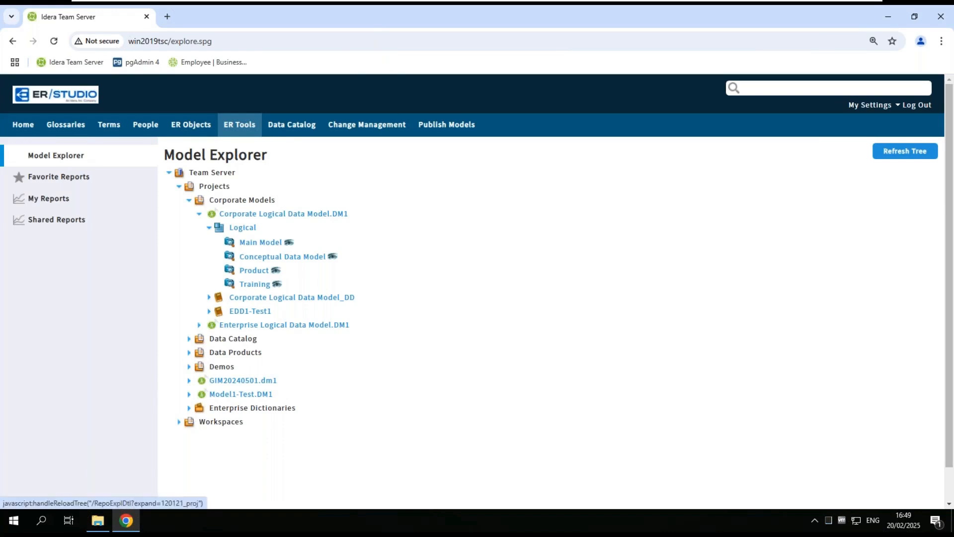
click(190, 341)
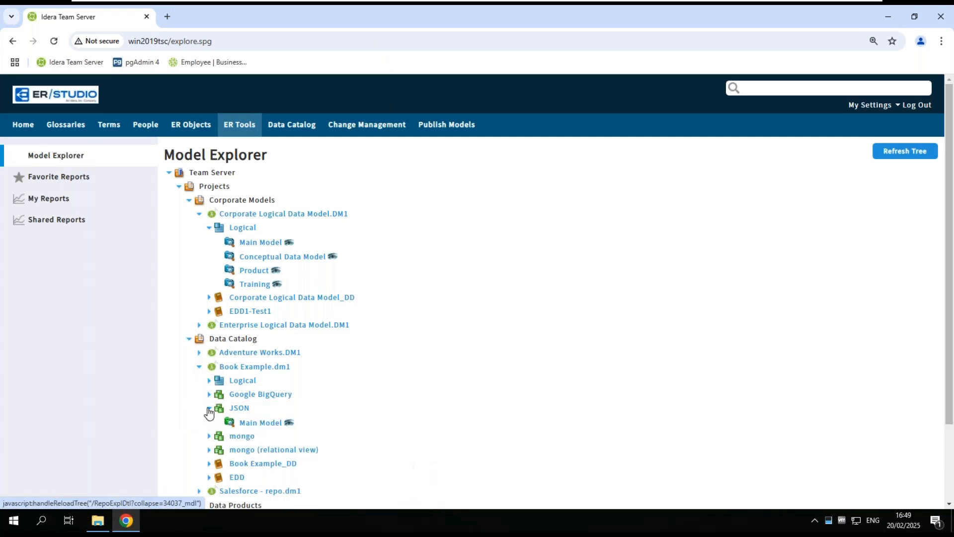
scroll(409, 383, down, 2)
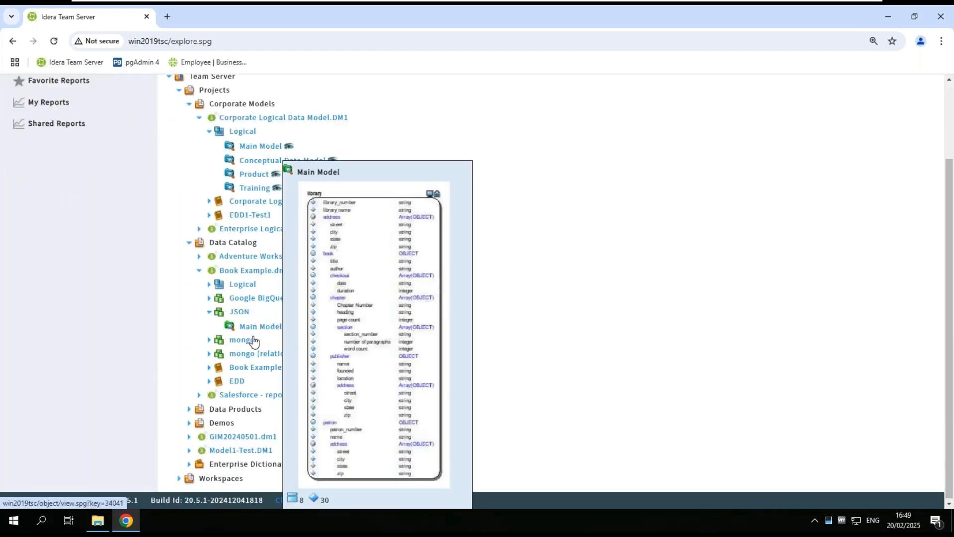
click(208, 300)
mouse_move(260, 316)
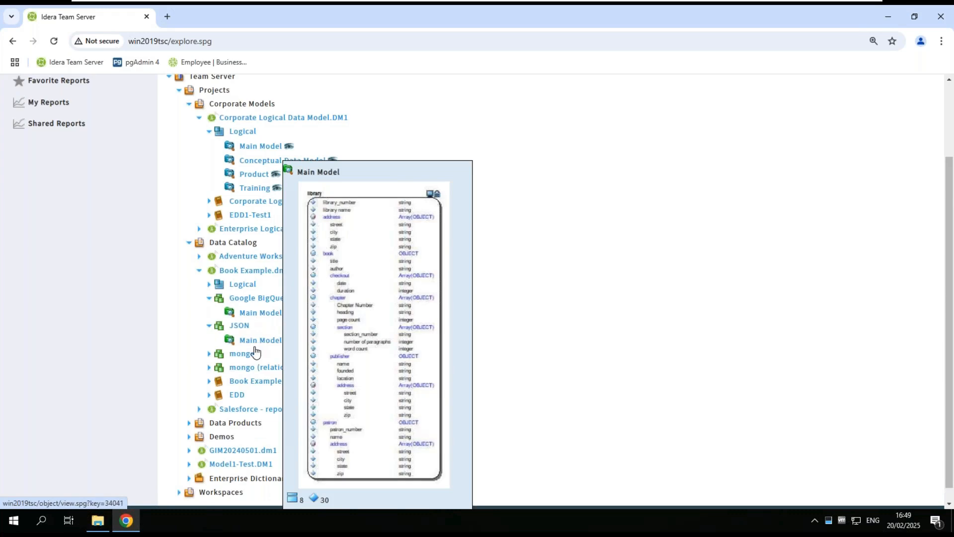
mouse_move(243, 358)
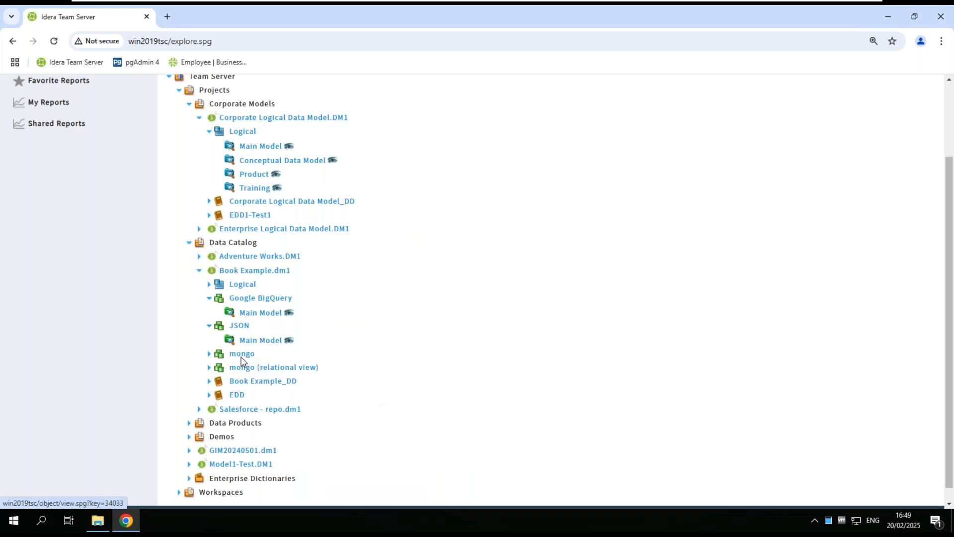
mouse_move(252, 343)
Open the Google BigQuery Main Model diagram and examine the columns of its Book table.
click(290, 313)
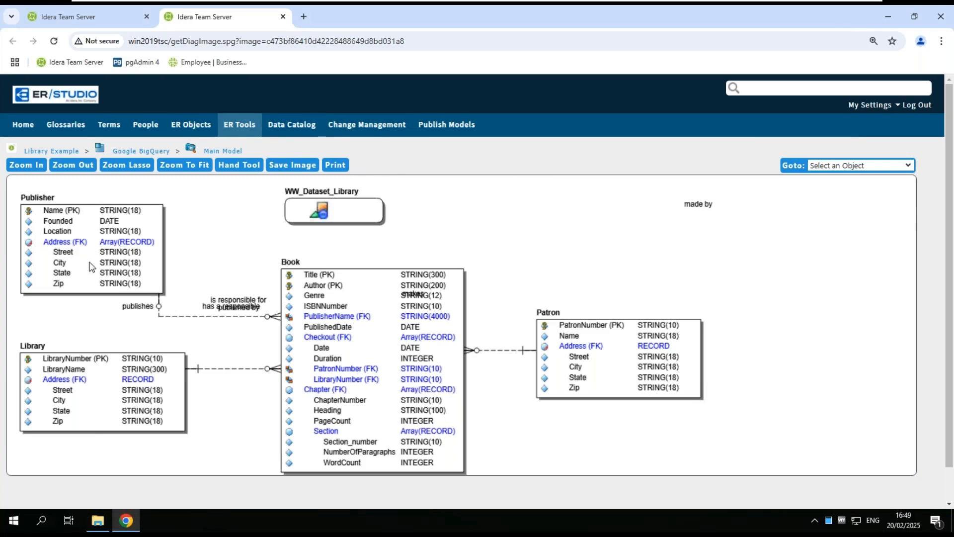
click(375, 285)
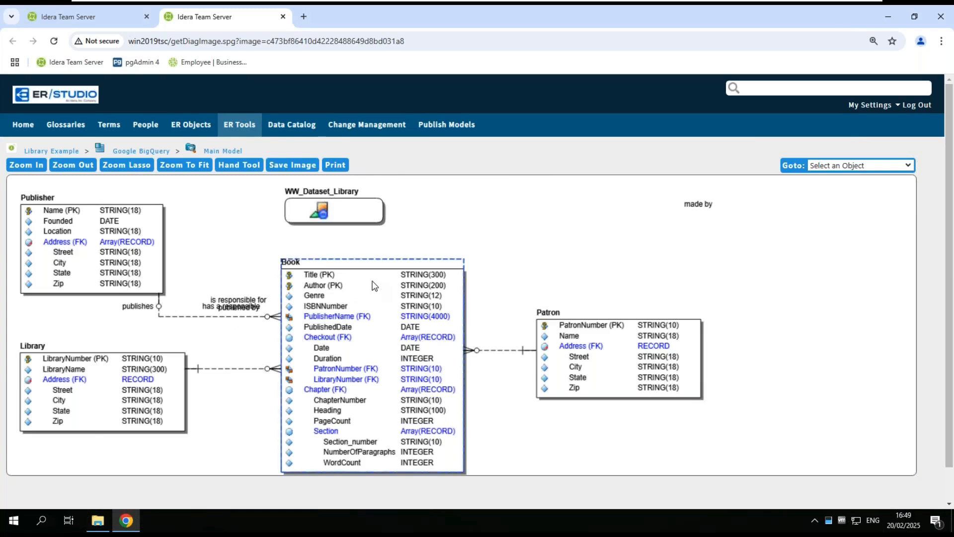
click(375, 285)
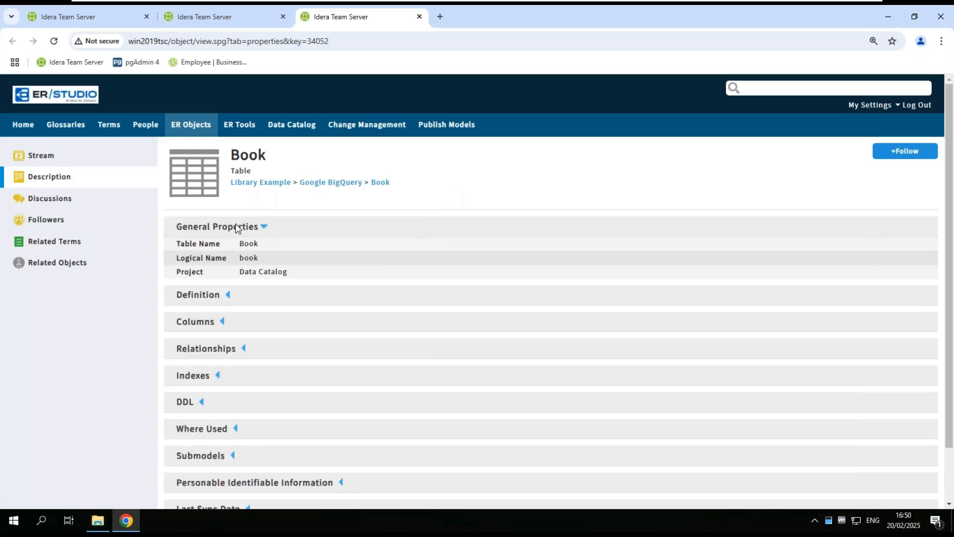
click(222, 323)
scroll(294, 437, down, 3)
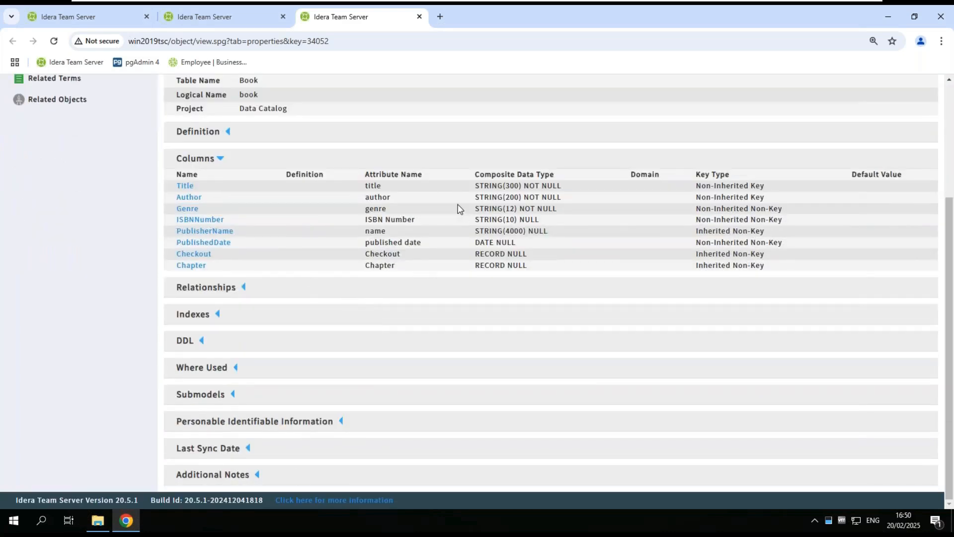
Return to the Model Explorer page and switch back to ER/Studio Data Architect on Win11x64dbtools.
click(92, 19)
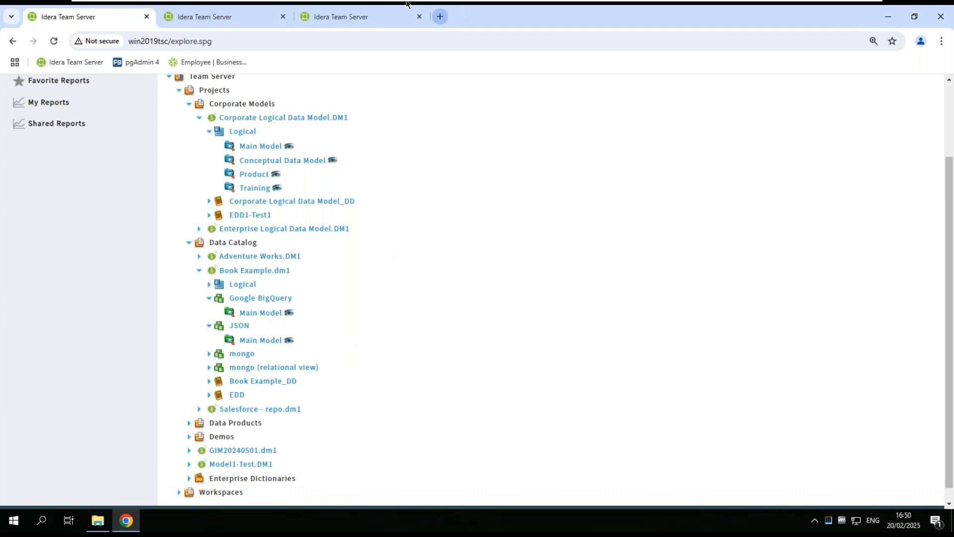
mouse_move(422, 2)
click(499, 7)
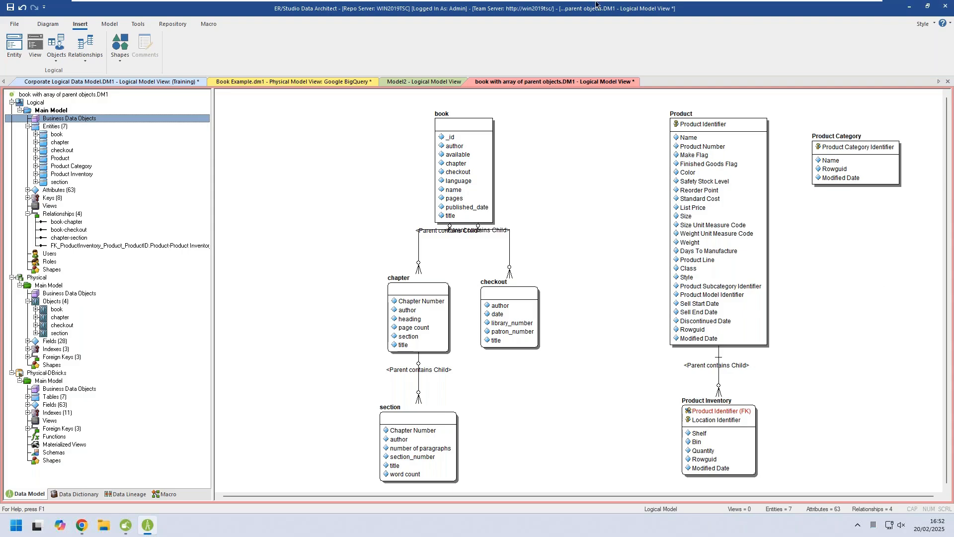
Open the book collection of Book Example's mongo Main Model in view mode and examine its example JSON output.
click(293, 82)
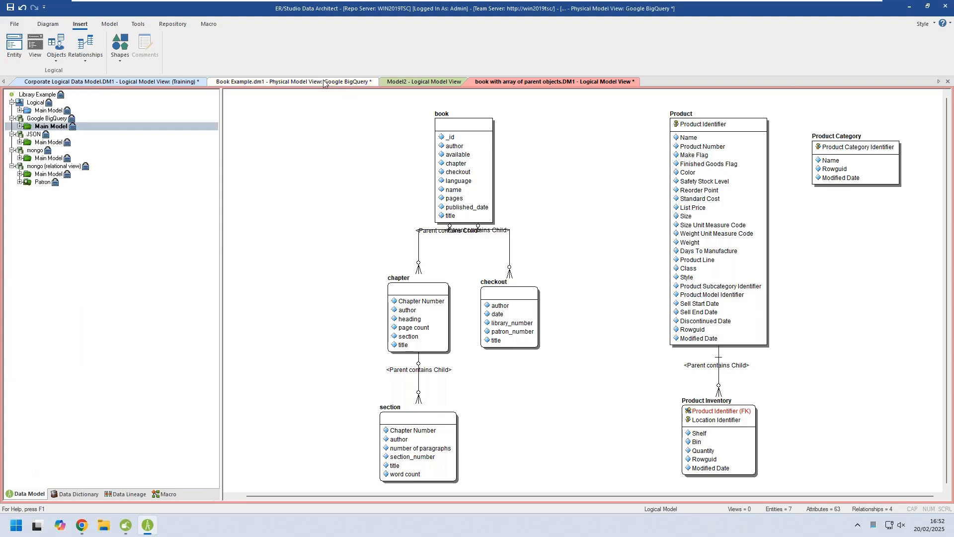
click(50, 158)
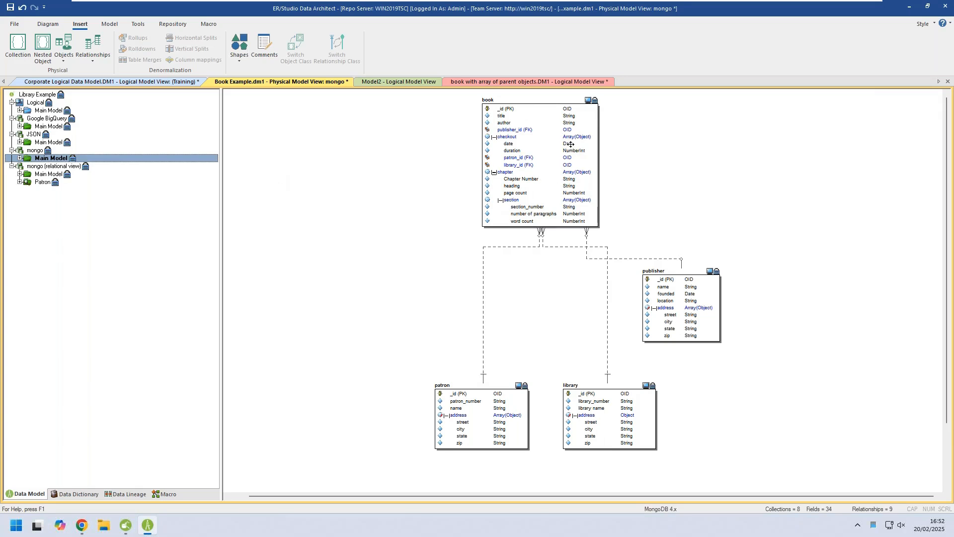
double_click(528, 126)
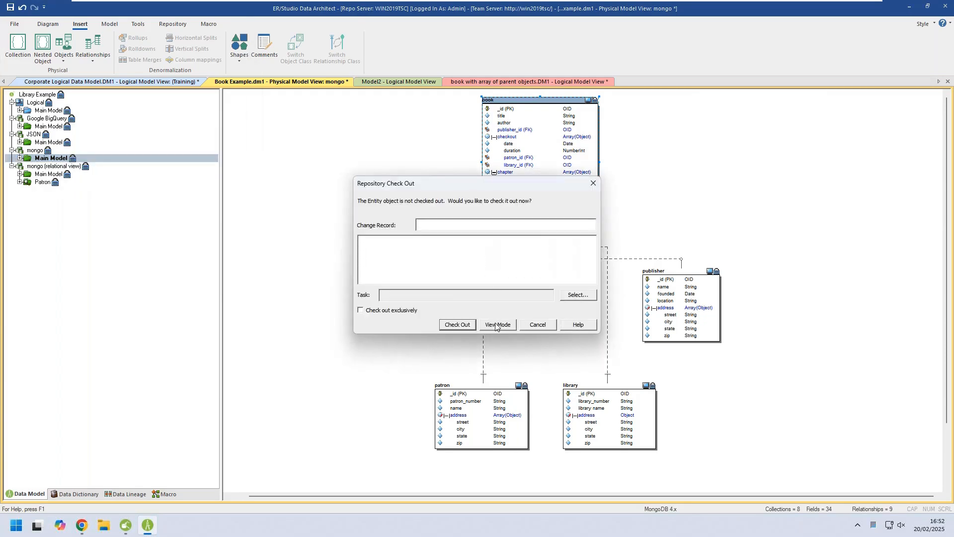
click(498, 325)
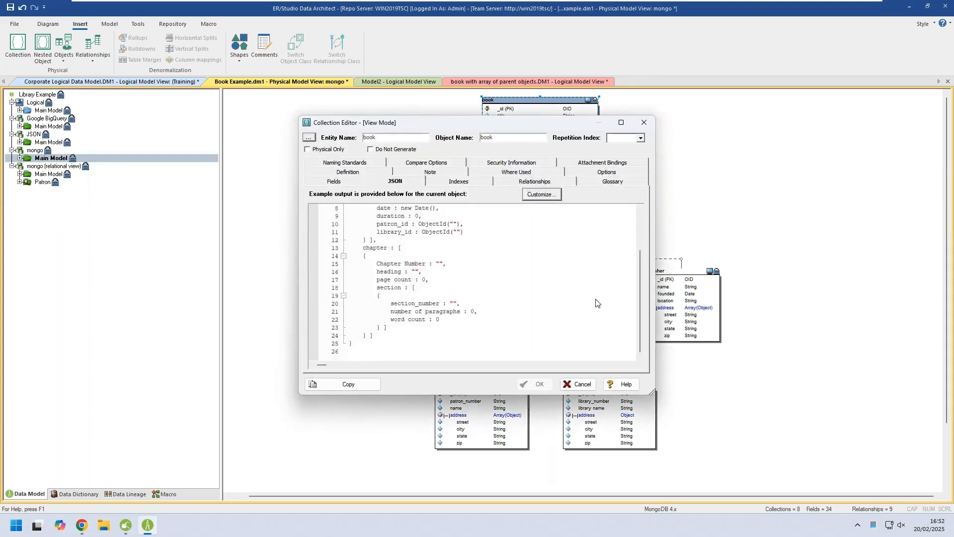
scroll(597, 303, up, 1)
scroll(596, 303, up, 1)
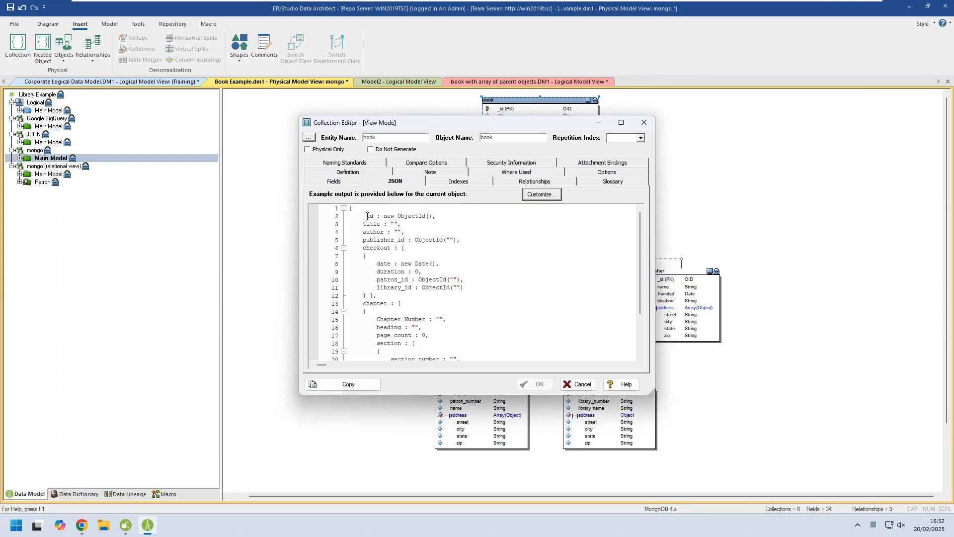
drag(362, 215, 470, 302)
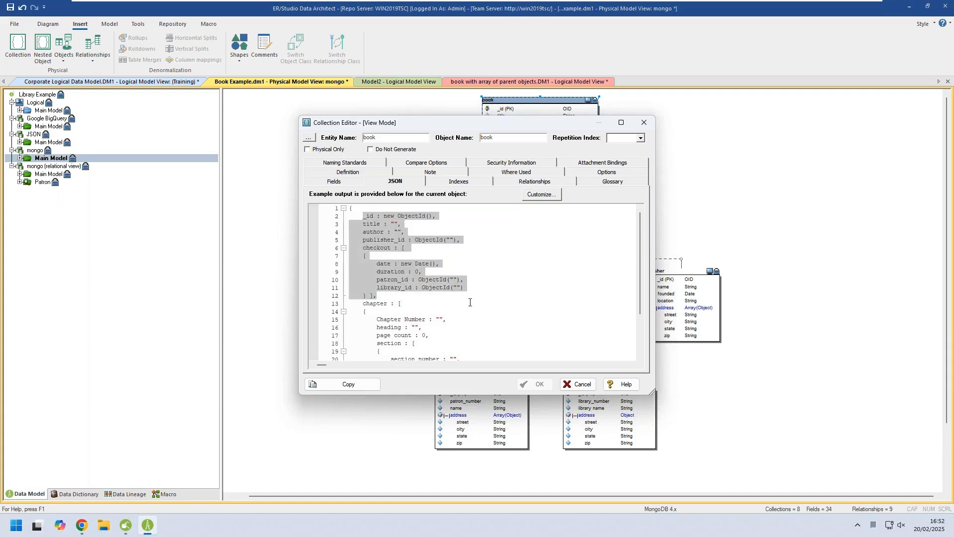
View the book collection's fields, then preview the database generation JSON for all mongo Main Model collections.
click(353, 183)
click(569, 384)
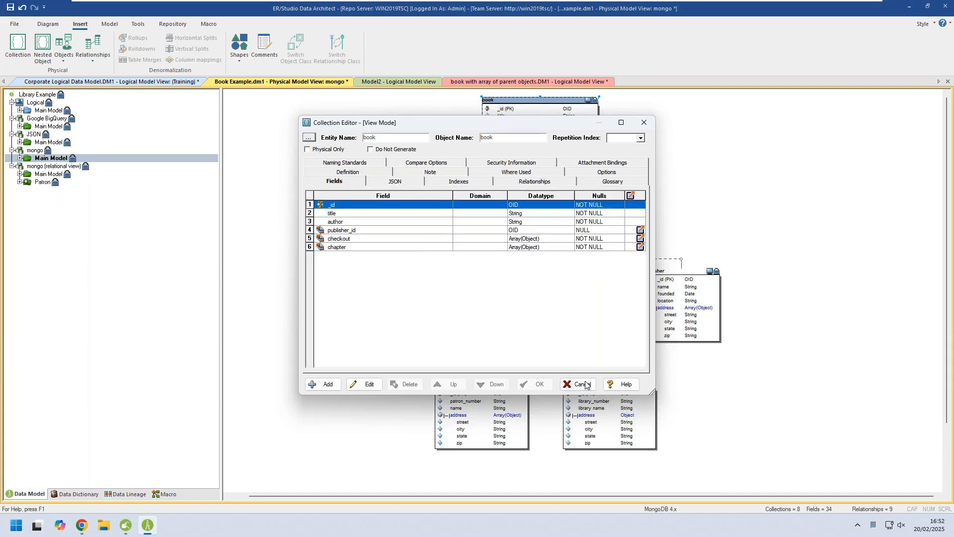
right_click(57, 160)
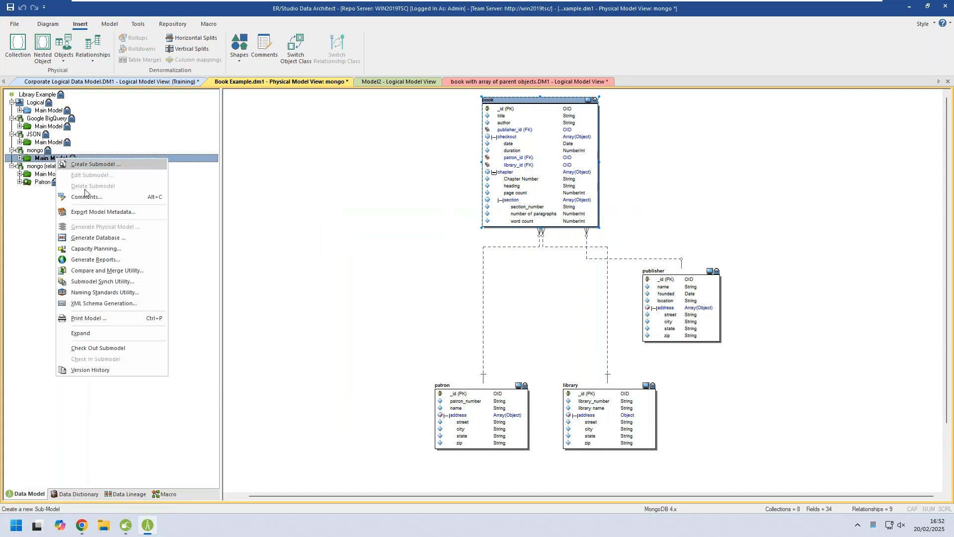
click(108, 238)
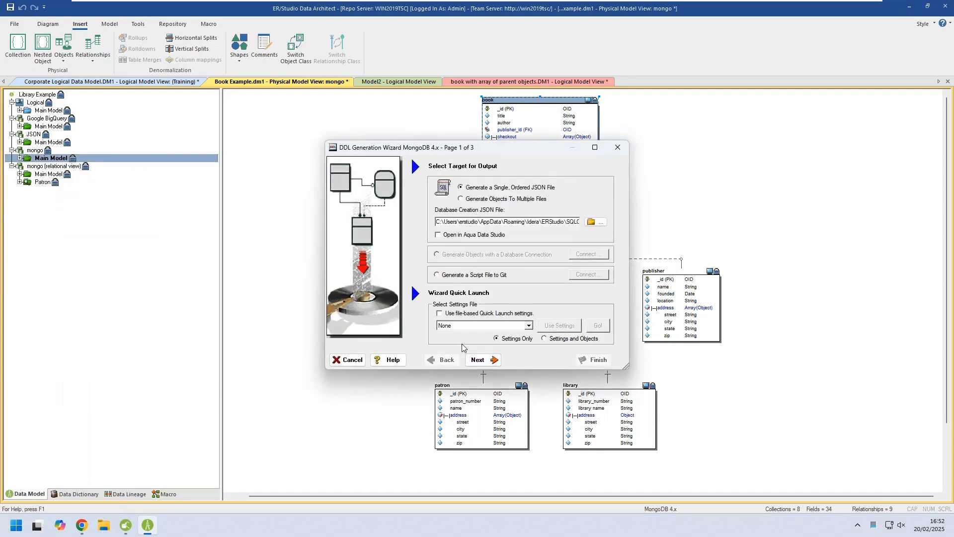
click(482, 360)
click(434, 306)
click(501, 359)
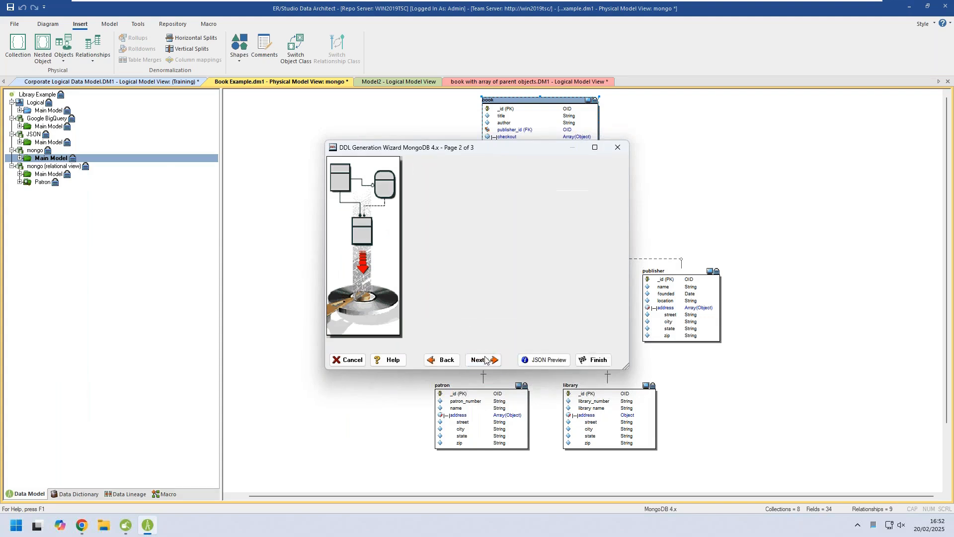
click(545, 360)
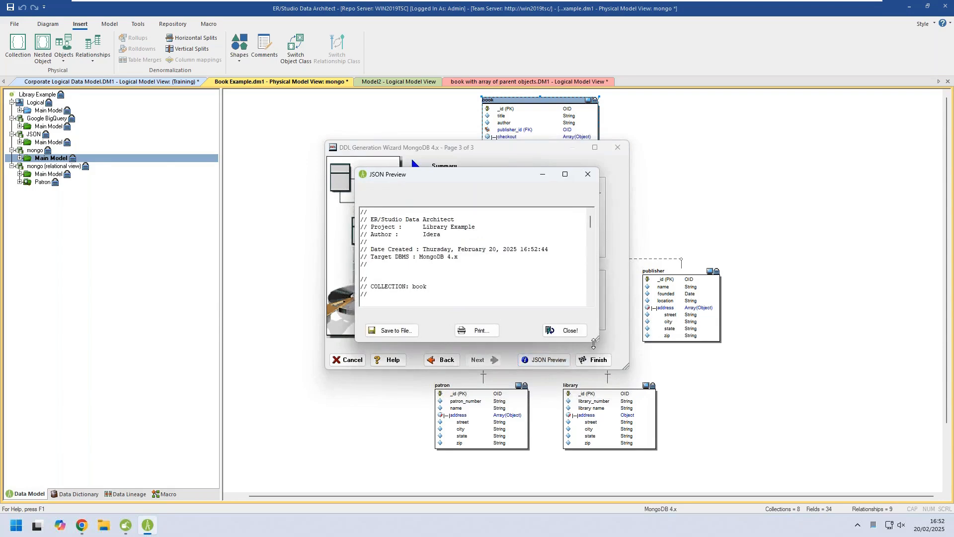
Enlarge the JSON preview, examine the generated code for each collection, and leave the wizard without generating a file.
drag(597, 340, 855, 450)
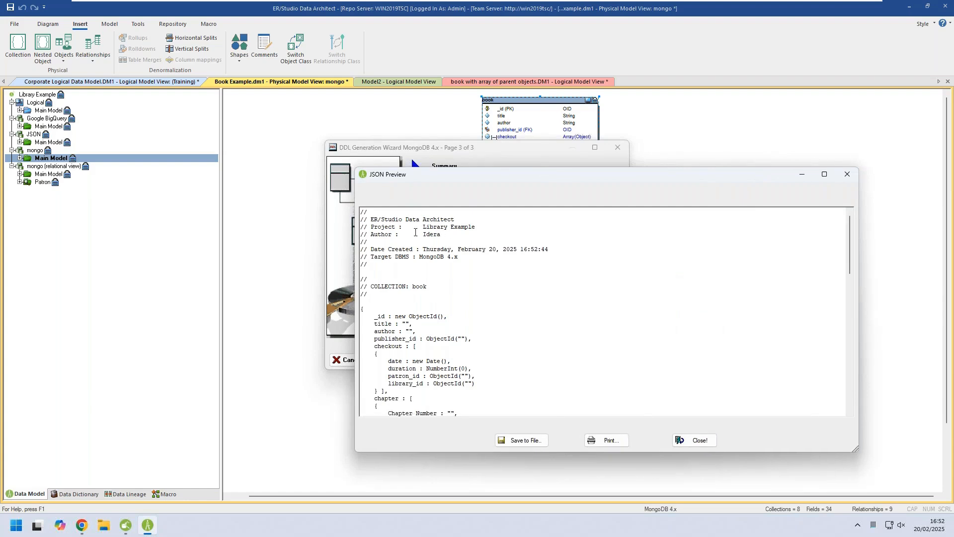
scroll(549, 294, down, 9)
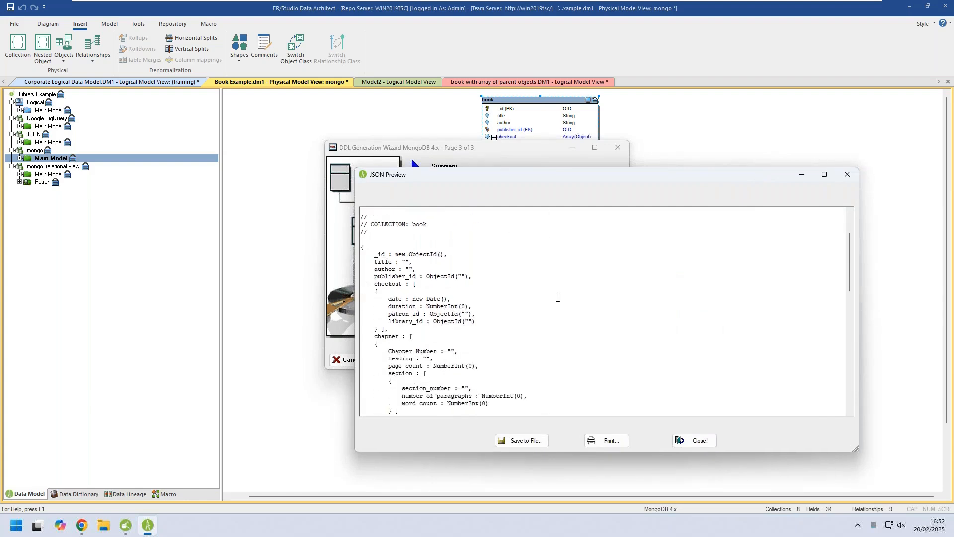
scroll(442, 287, down, 10)
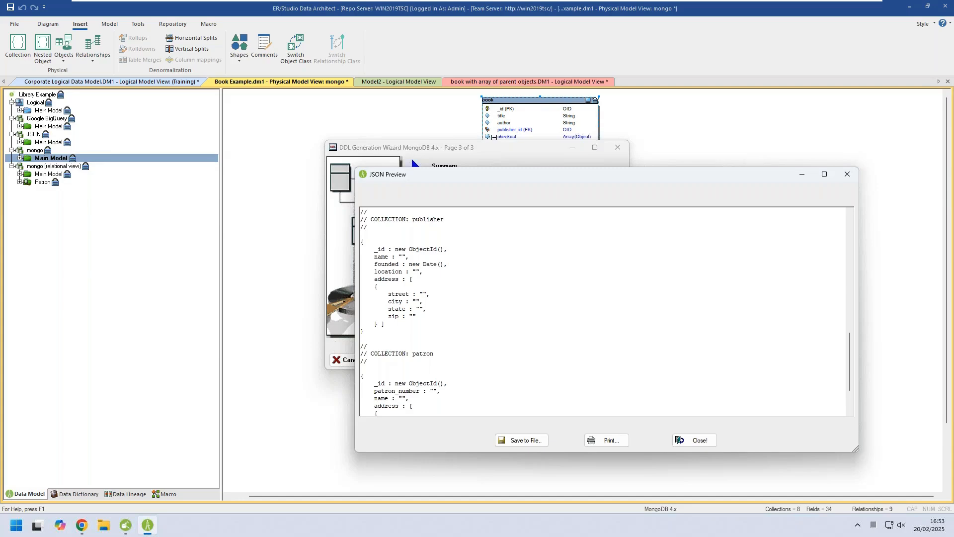
click(700, 441)
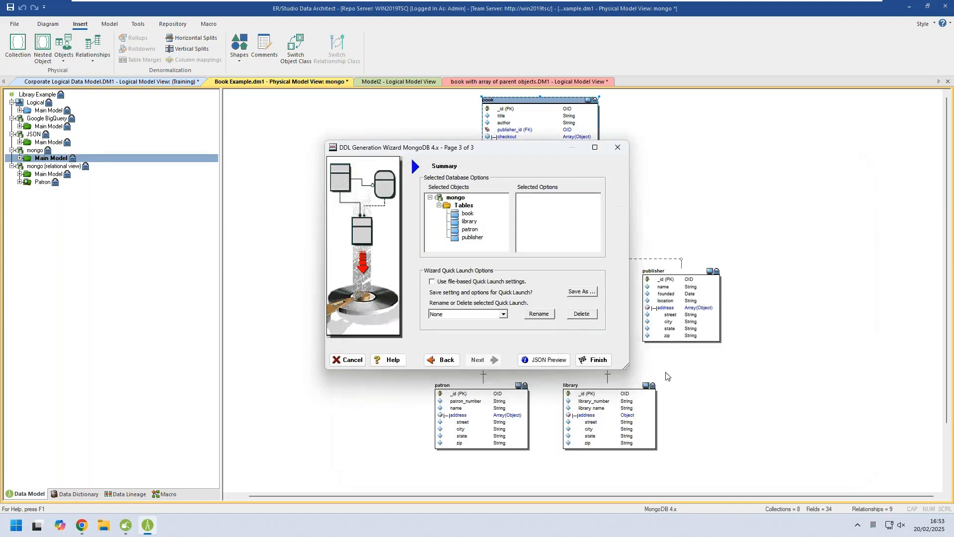
click(345, 365)
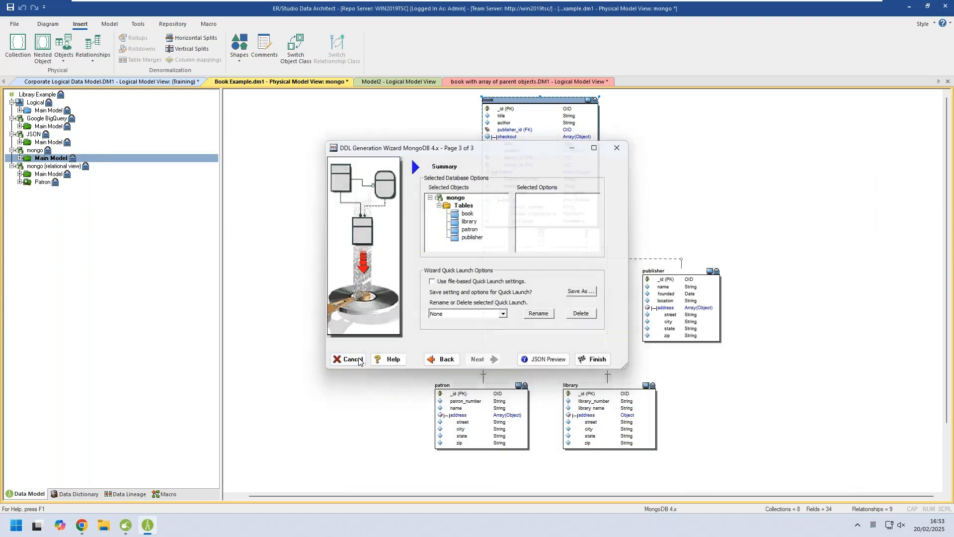
Expand Model2's logical Main Model, then view the logical diagram of book with array of parent objects.DM1.
click(386, 83)
click(19, 111)
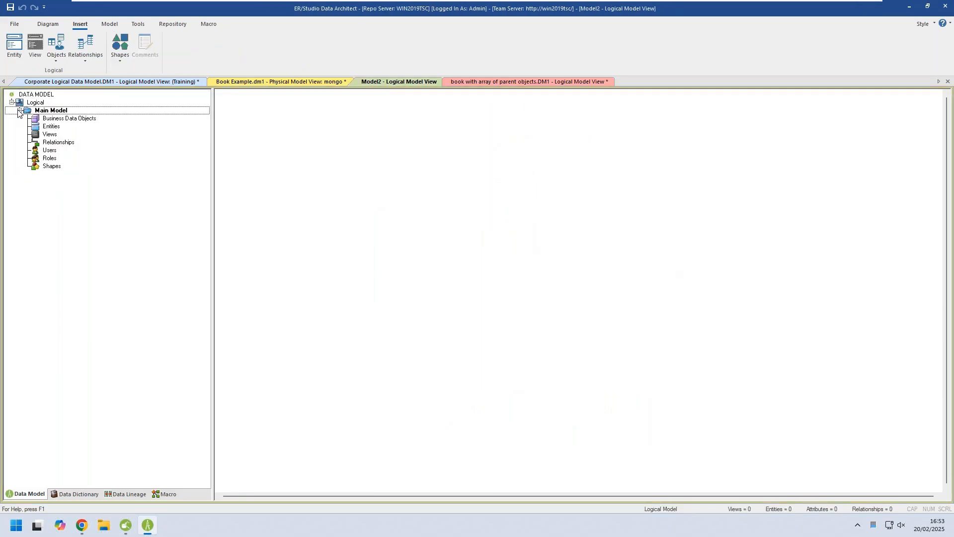
click(37, 110)
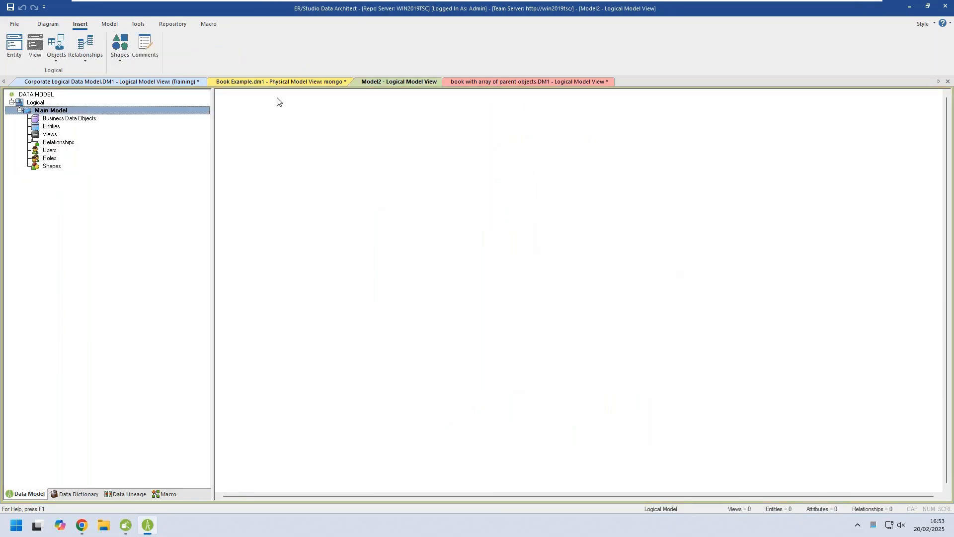
click(473, 83)
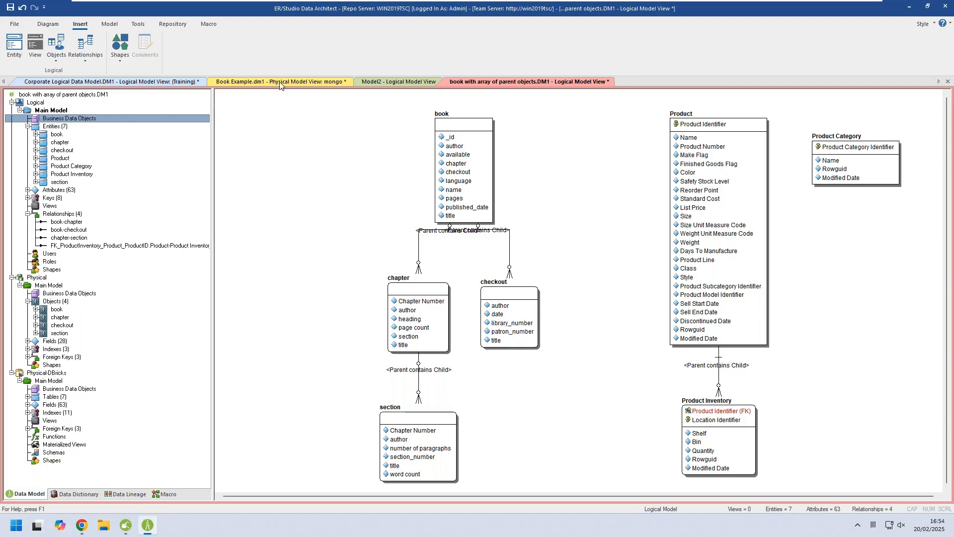
Return to Model2 and place a single entity in its empty logical Main Model.
click(391, 83)
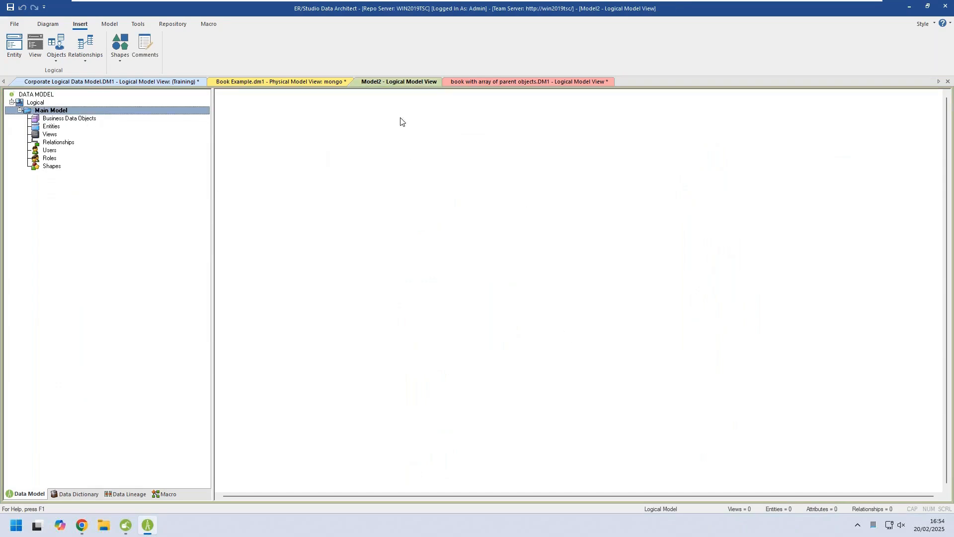
right_click(39, 112)
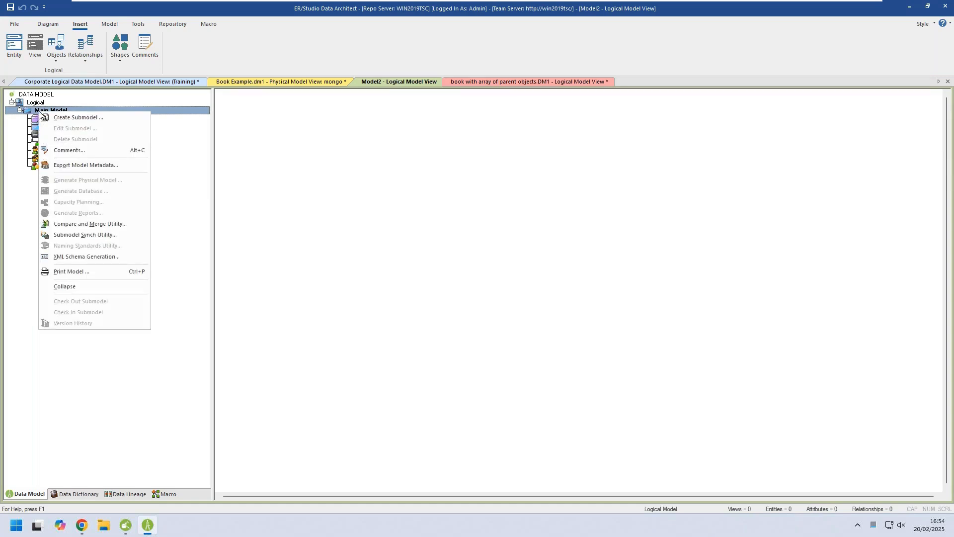
key(Escape)
click(12, 36)
click(383, 157)
right_click(287, 177)
right_click(287, 174)
Generate a relational physical model named phys from Model2's logical Main Model, targeting Generic DBMS.
right_click(55, 113)
right_click(55, 112)
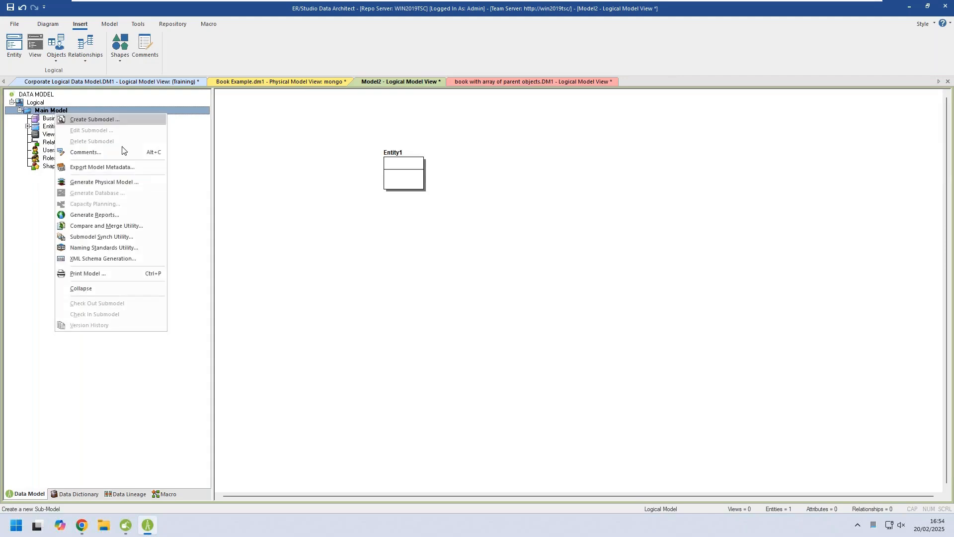
click(120, 182)
click(450, 276)
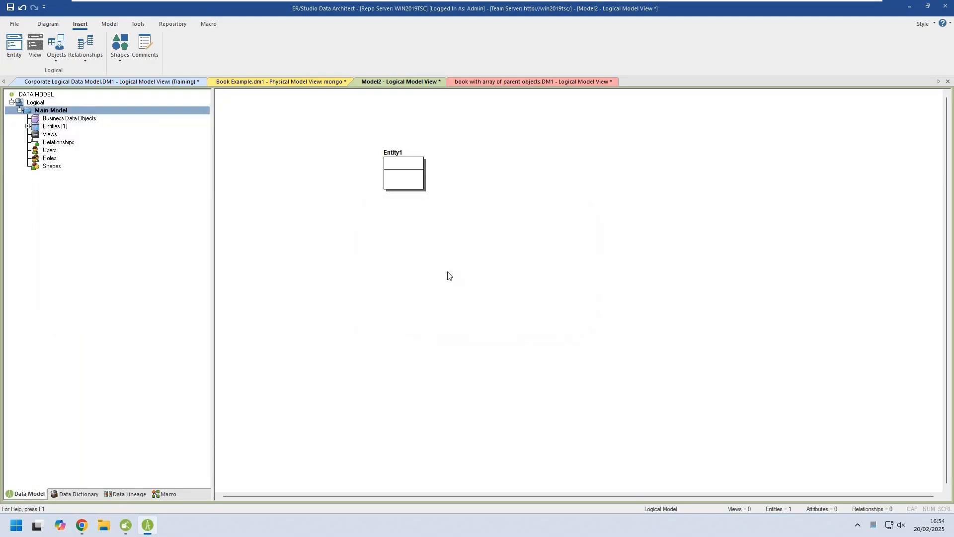
text(phys)
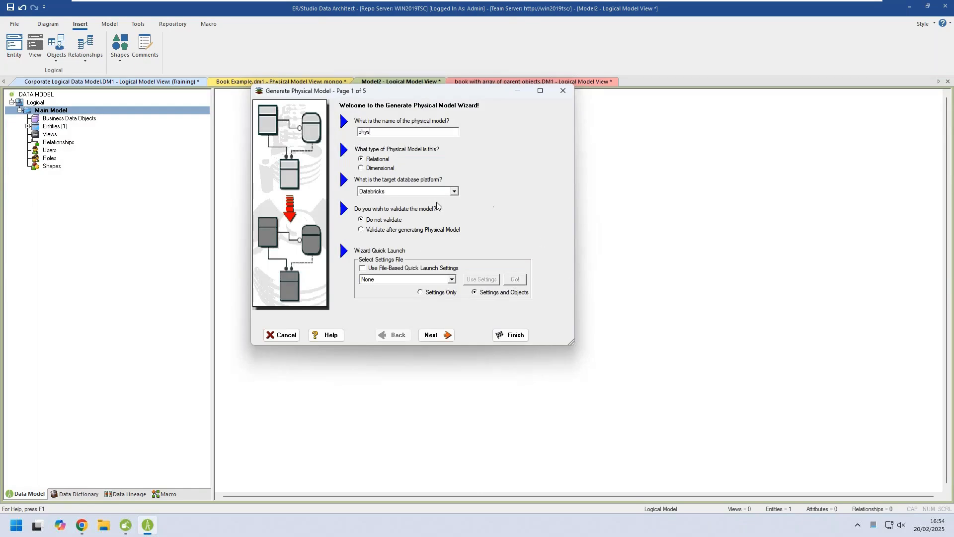
click(454, 191)
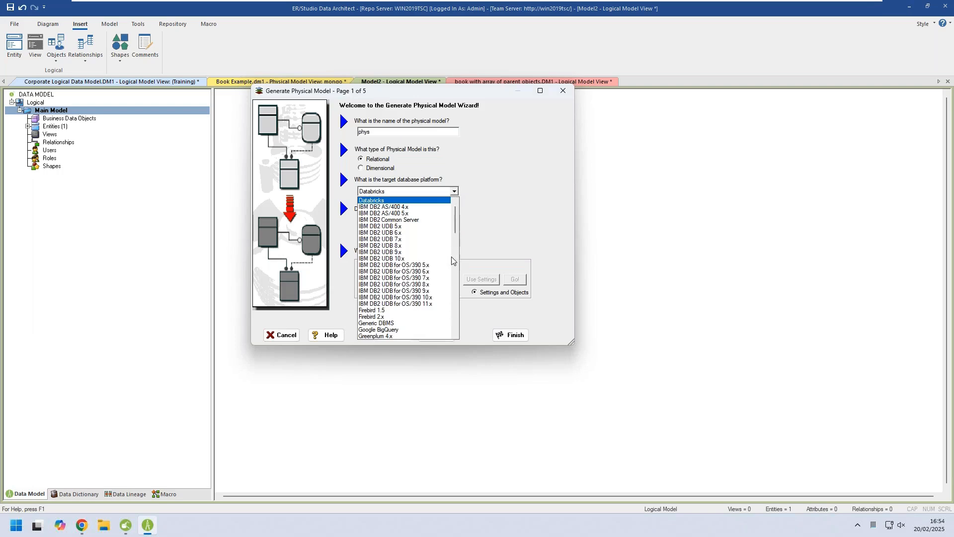
click(402, 323)
click(439, 337)
click(440, 337)
click(500, 337)
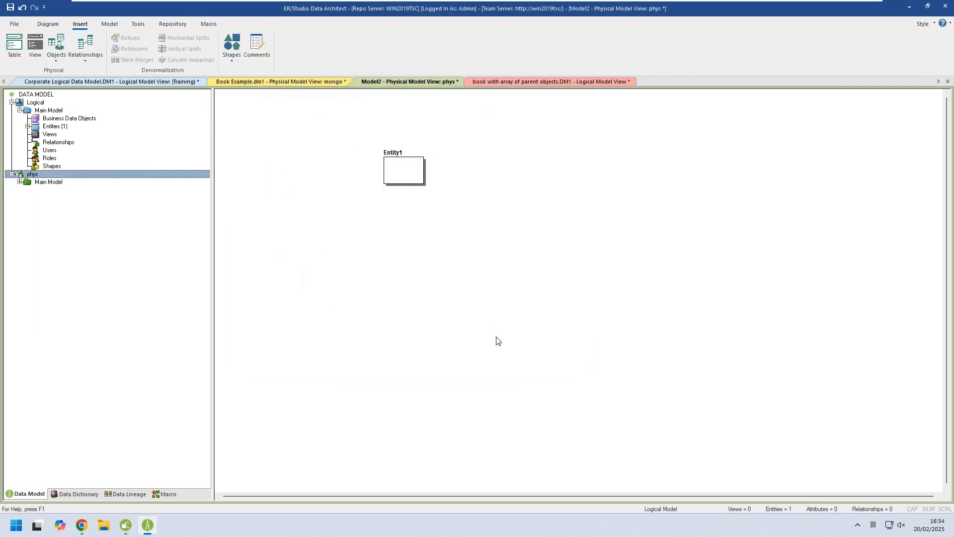
Delete Entity1 from Model2's logical Main Model.
click(52, 111)
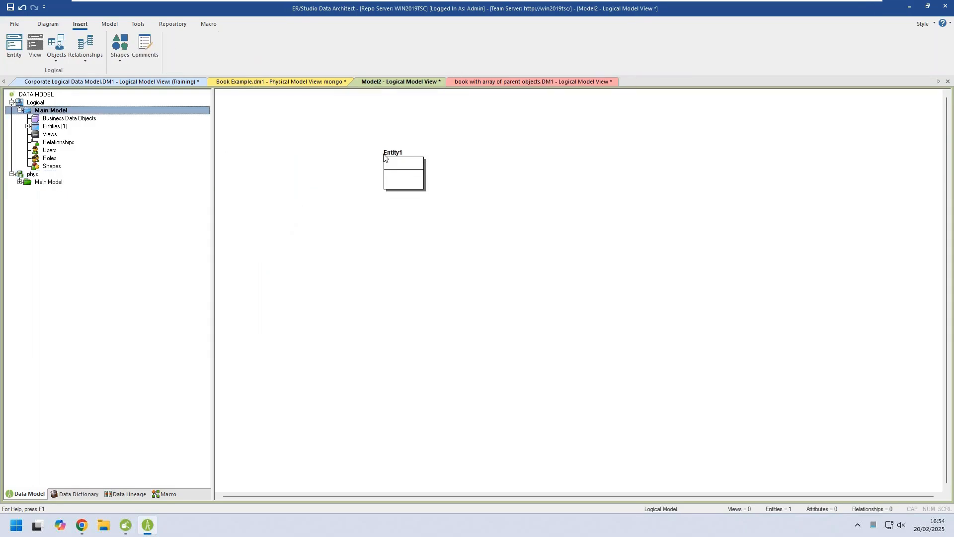
click(384, 158)
key(Delete)
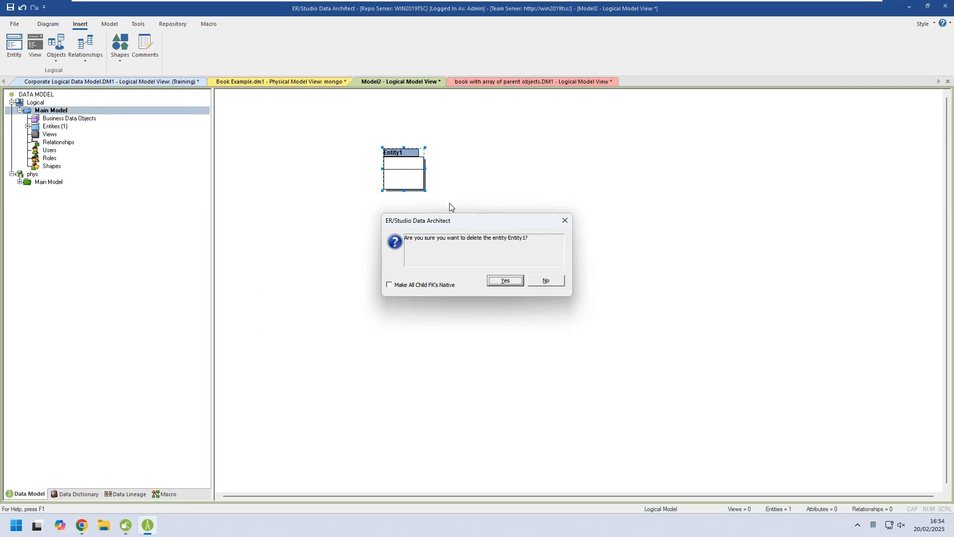
click(498, 285)
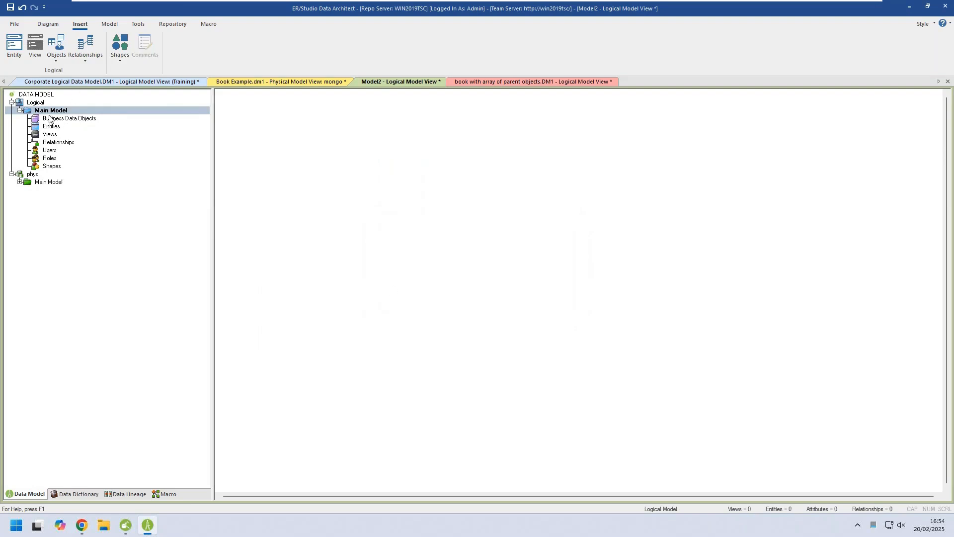
Place three more tables in the phys Main Model, below and beside Entity1.
click(35, 182)
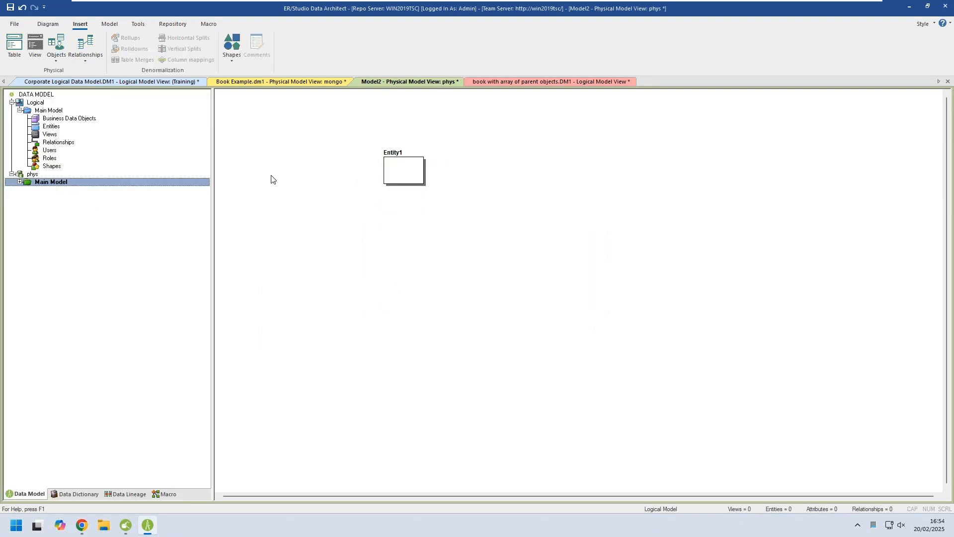
click(61, 56)
click(61, 56)
click(65, 46)
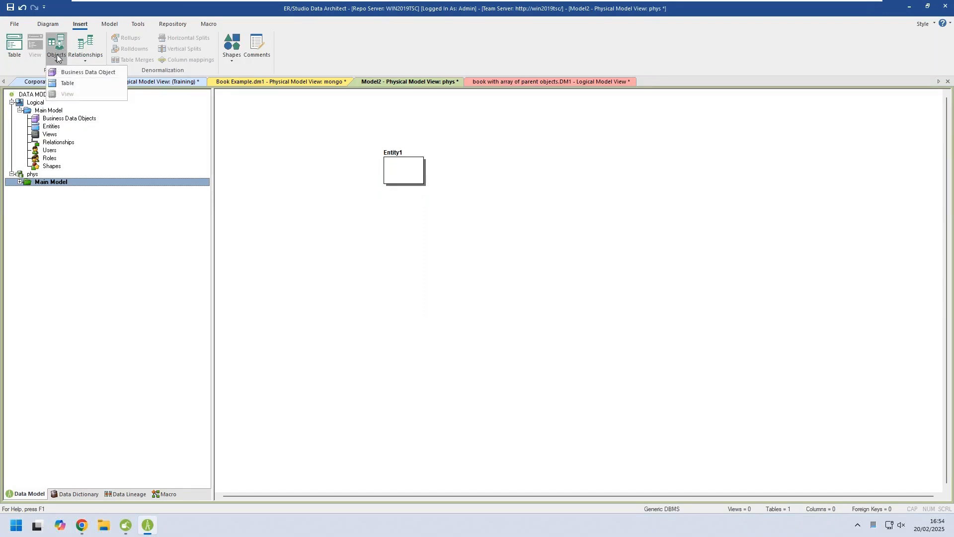
click(14, 45)
click(430, 214)
click(546, 314)
click(679, 326)
right_click(387, 302)
click(415, 320)
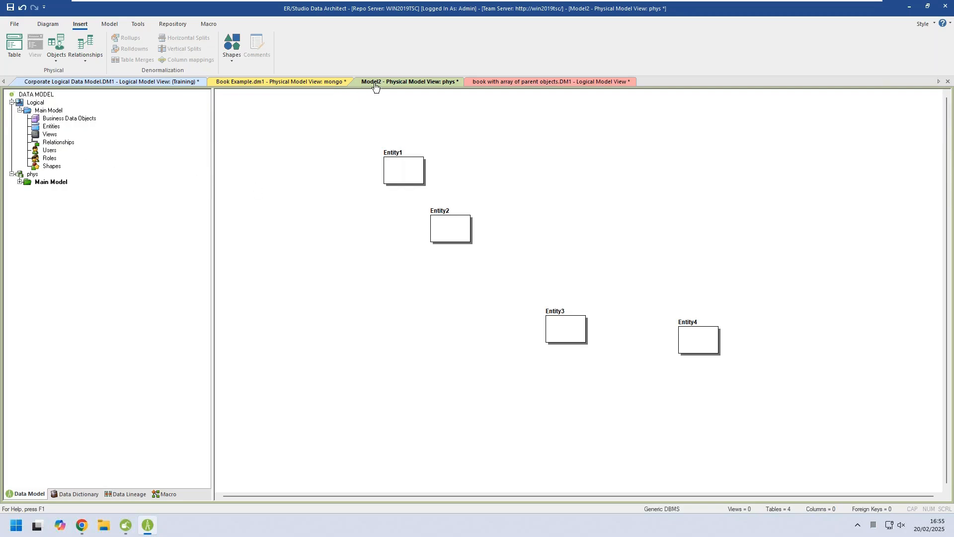
View Book Example's logical Main Model, then switch to book with array of parent objects.DM1.
click(266, 84)
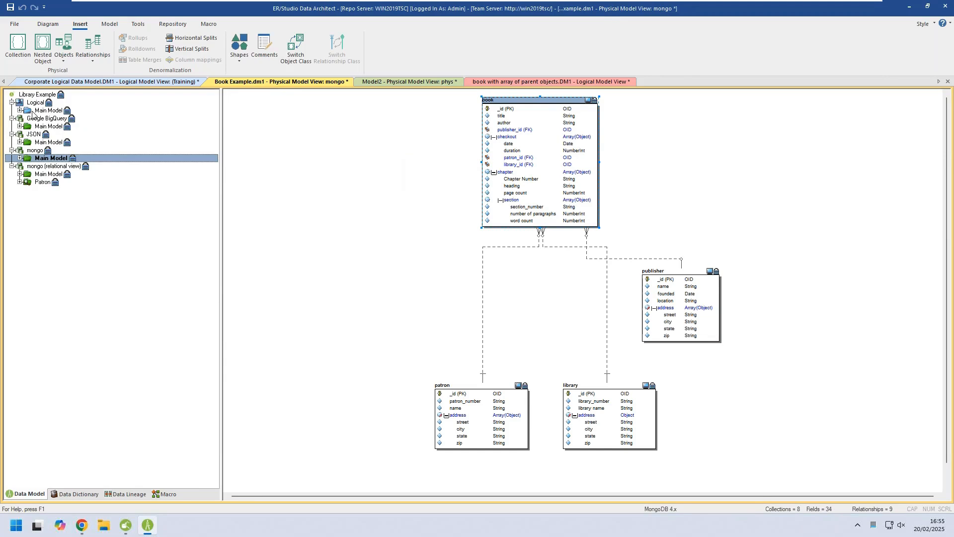
double_click(32, 112)
click(479, 82)
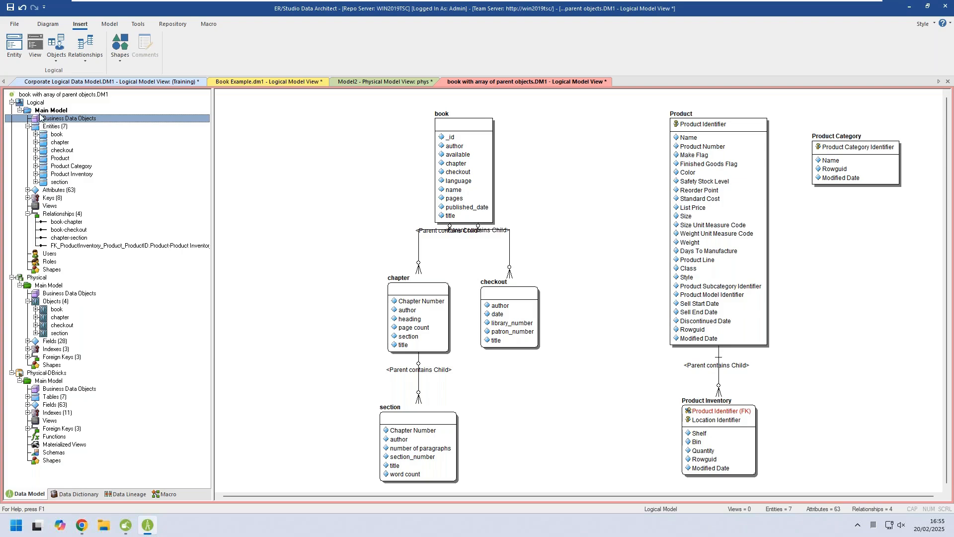
Generate a relational physical model named mmmm from the logical Main Model, targeting MongoDB 4.x with the default generation options.
right_click(42, 111)
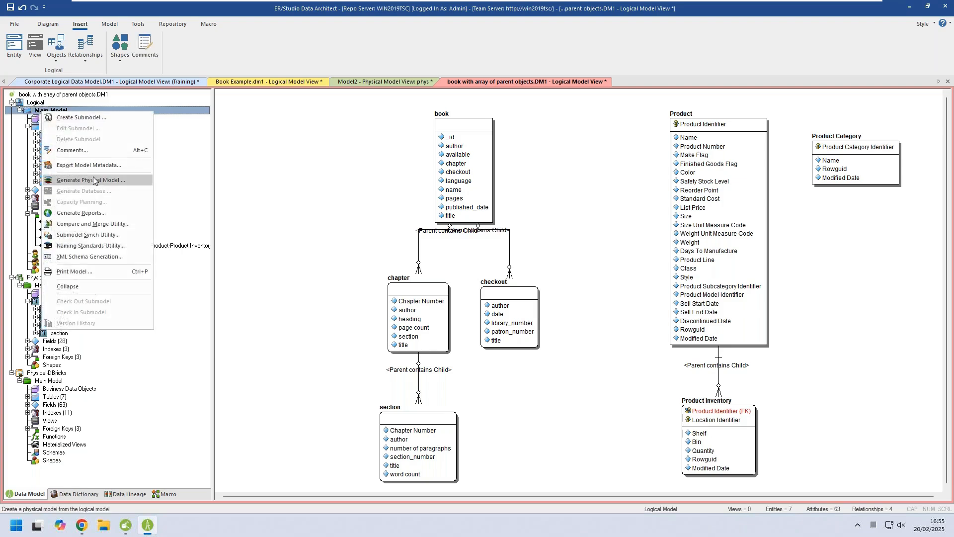
click(93, 180)
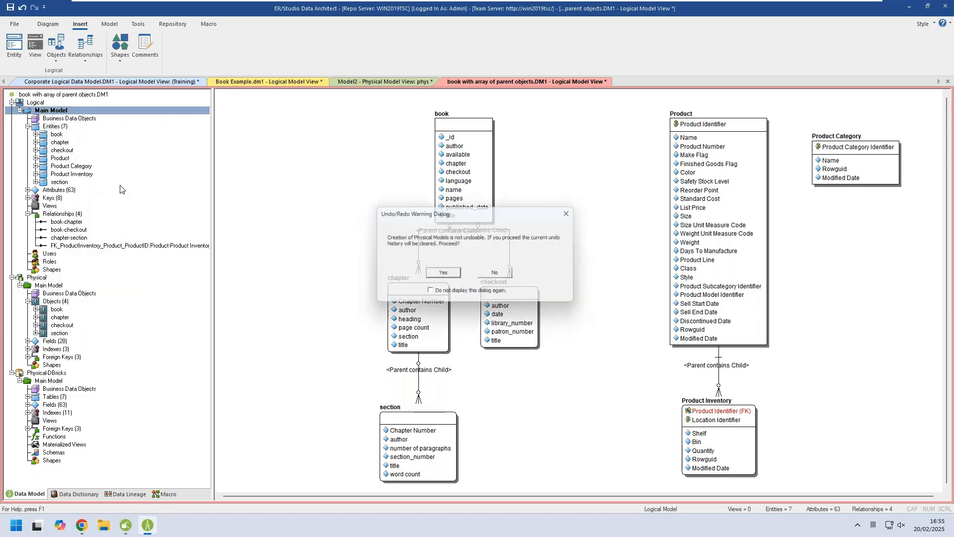
click(441, 273)
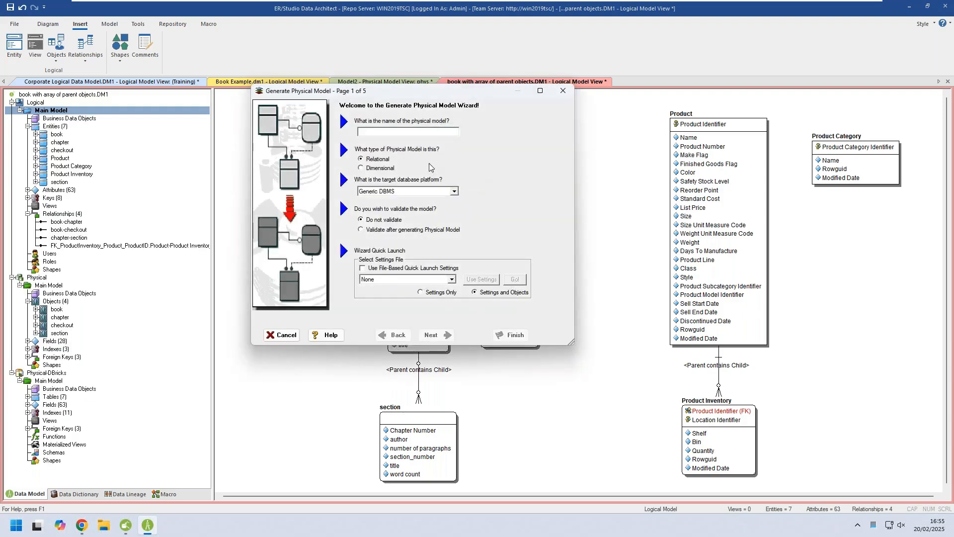
text(mmmm)
click(454, 192)
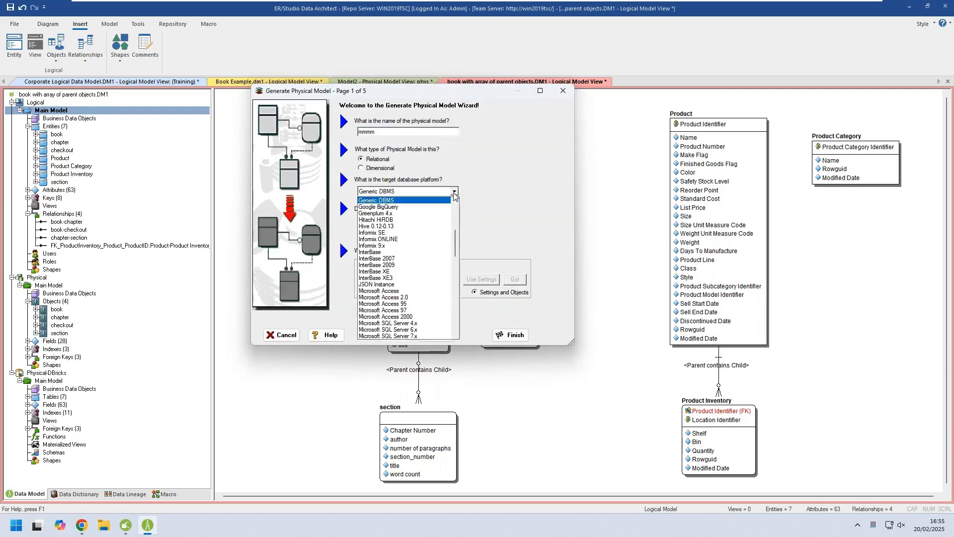
scroll(422, 283, down, 7)
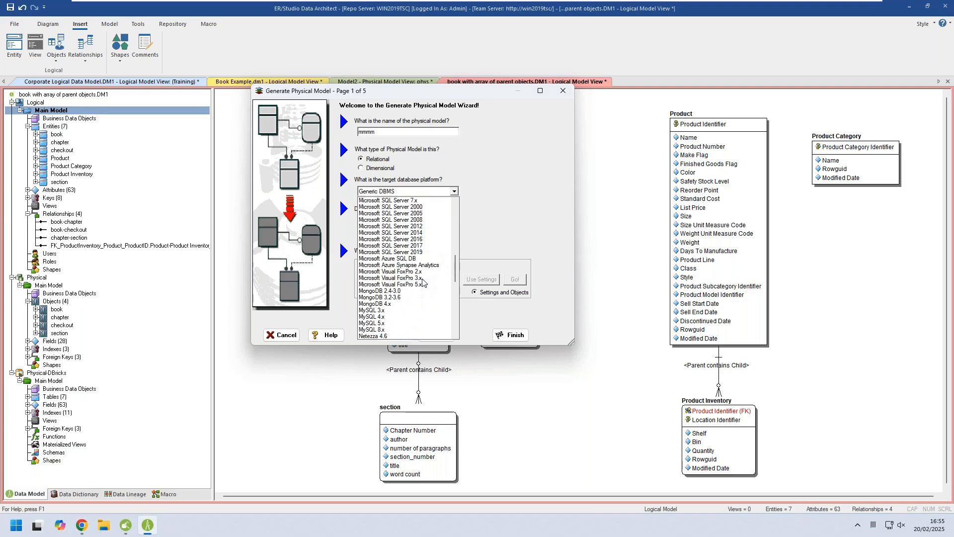
click(423, 304)
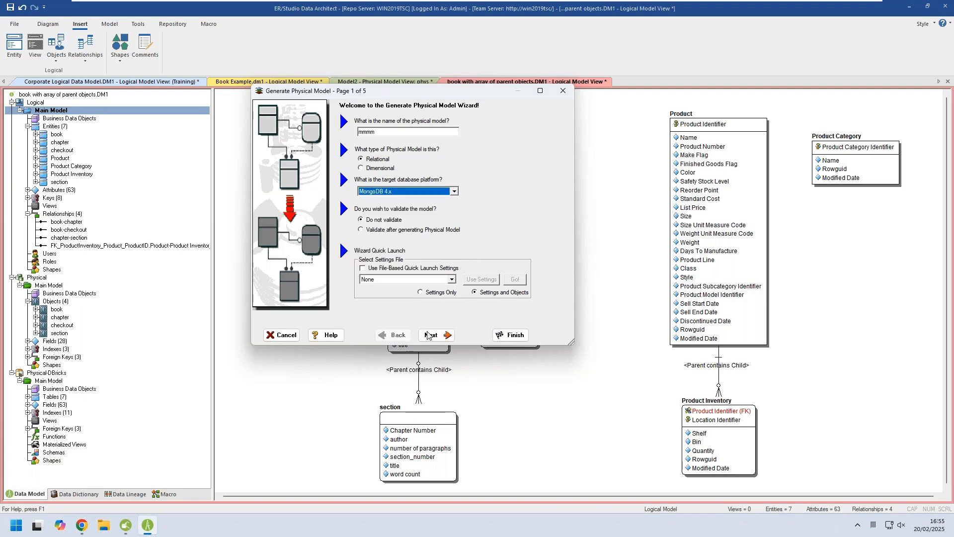
click(429, 335)
click(436, 335)
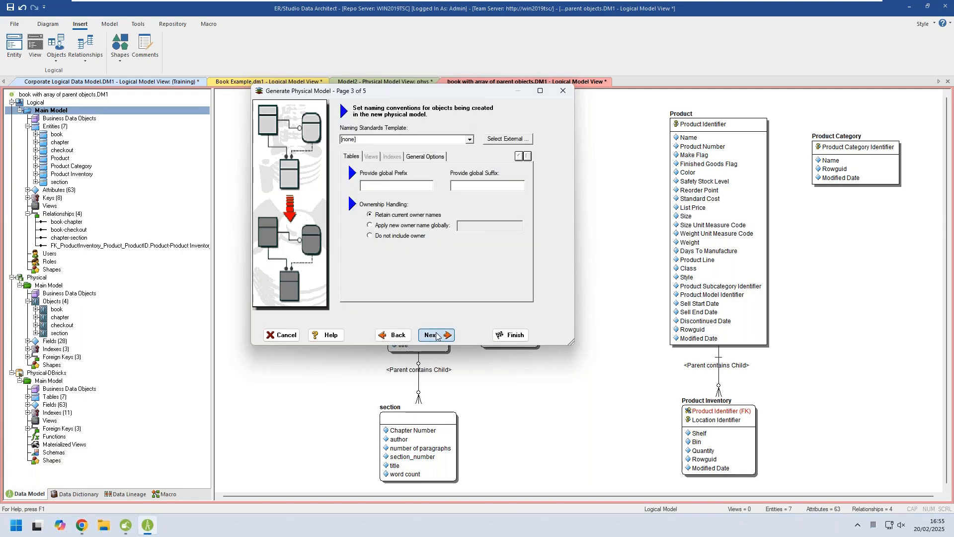
click(437, 336)
click(436, 335)
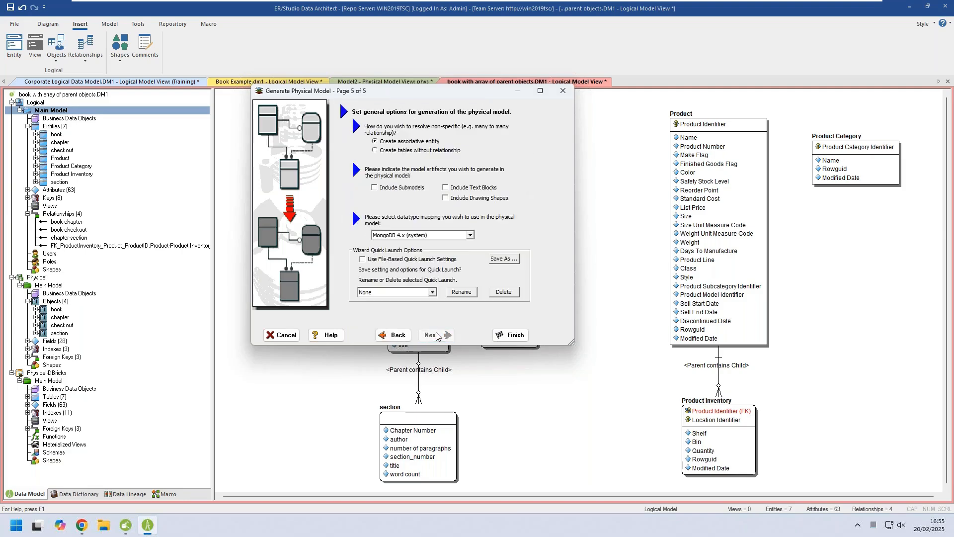
click(511, 340)
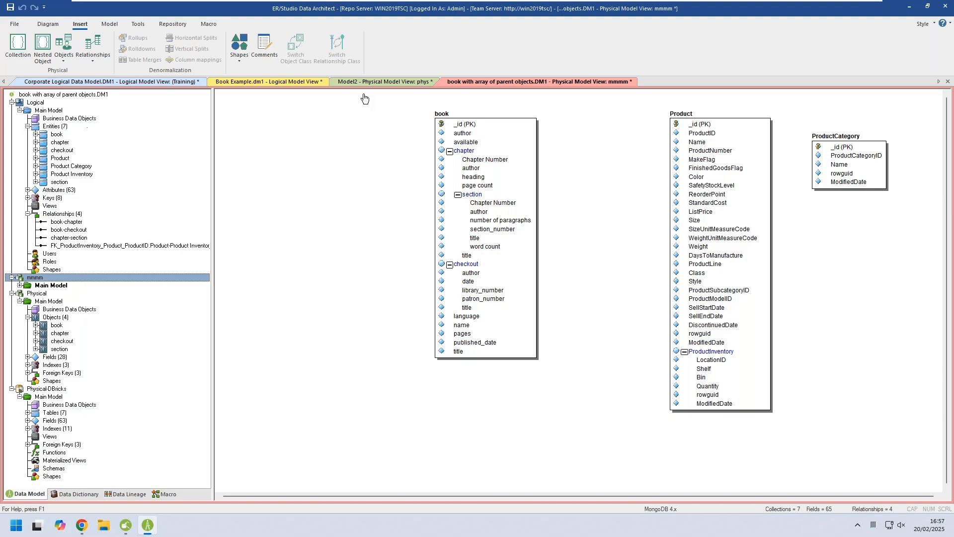
Start database generation from Book Example's JSON Main Model and proceed to its object and output options with a single JSON file as target.
click(285, 82)
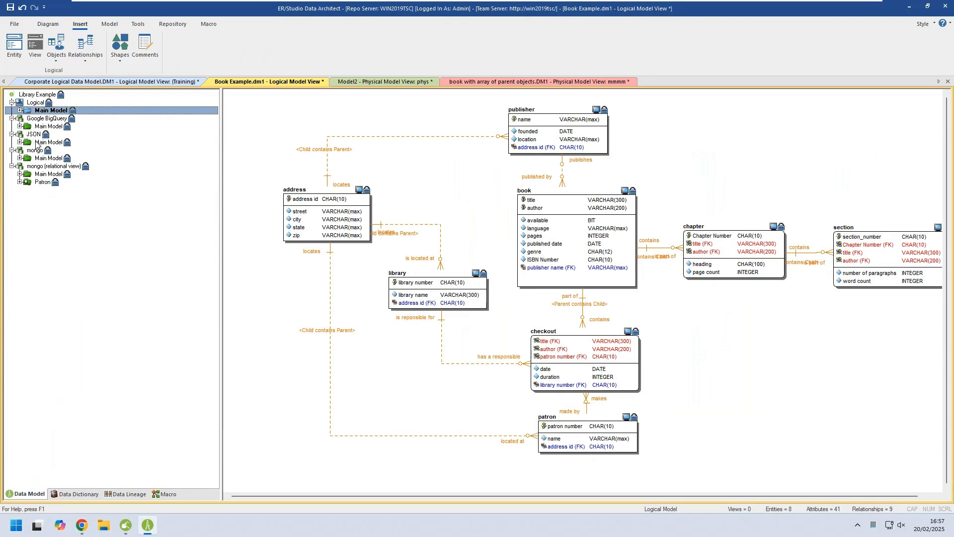
click(48, 143)
right_click(48, 141)
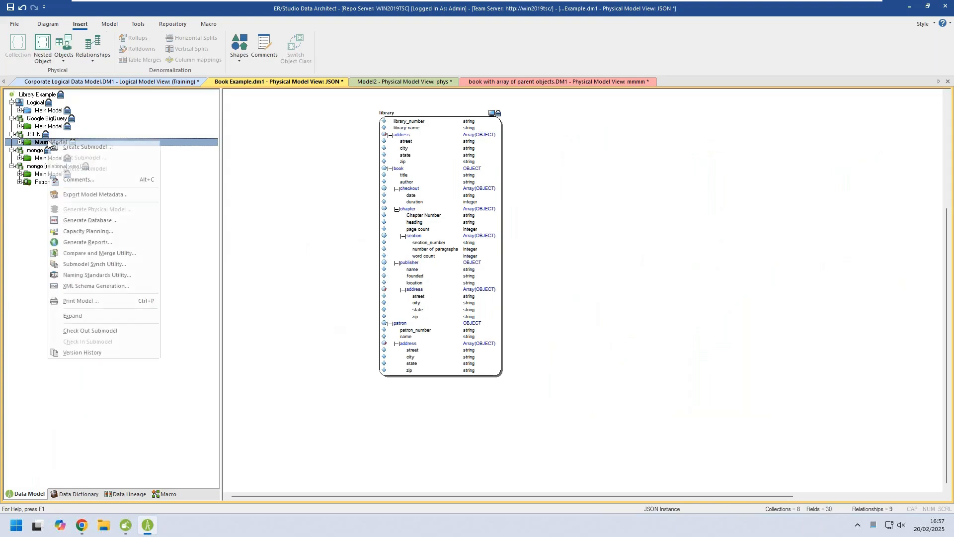
click(117, 222)
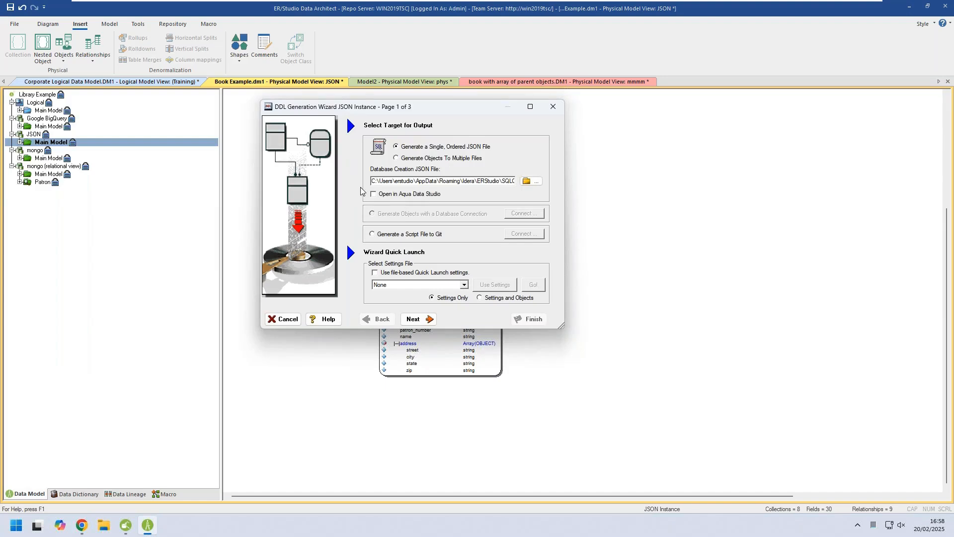
click(415, 320)
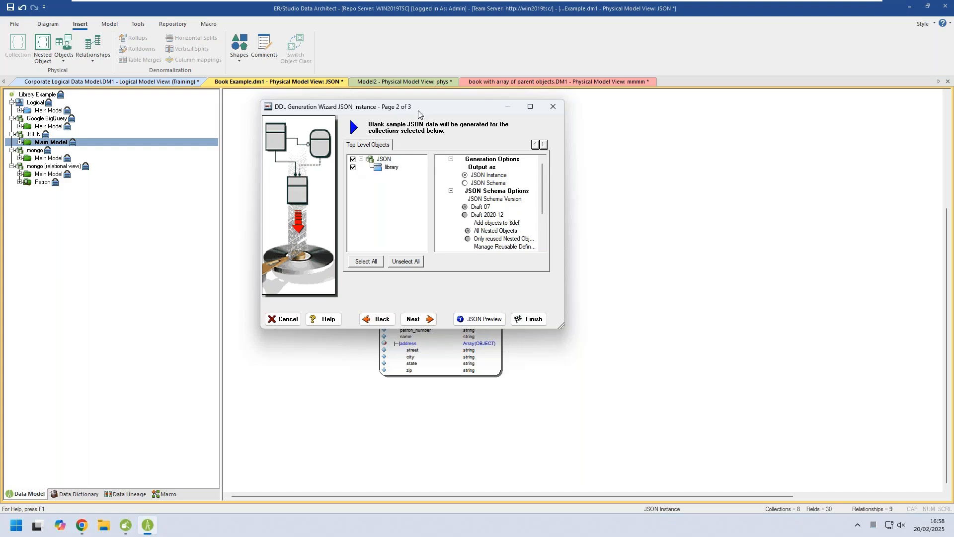
Keep the output as JSON Instance and preview the JSON generated for the library collection through to its end.
drag(433, 110, 683, 156)
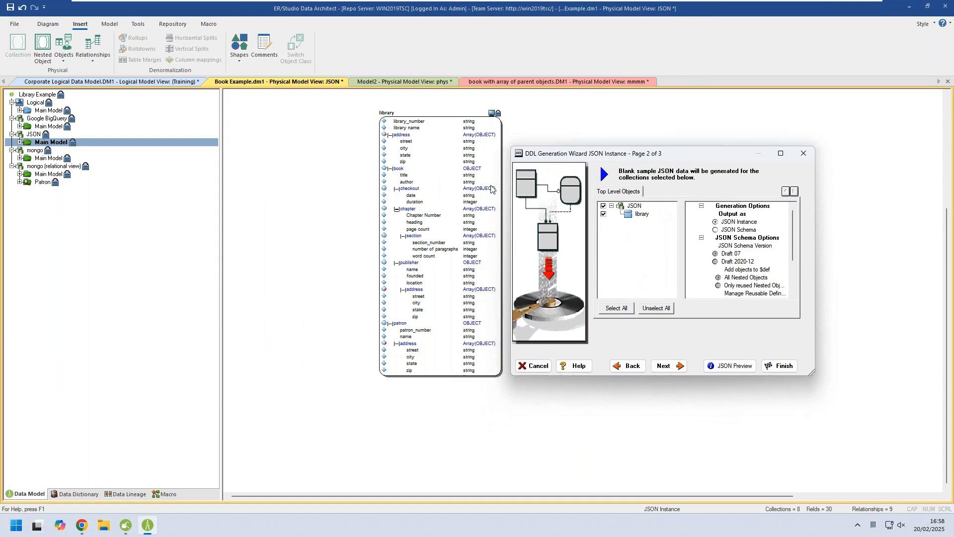
click(716, 230)
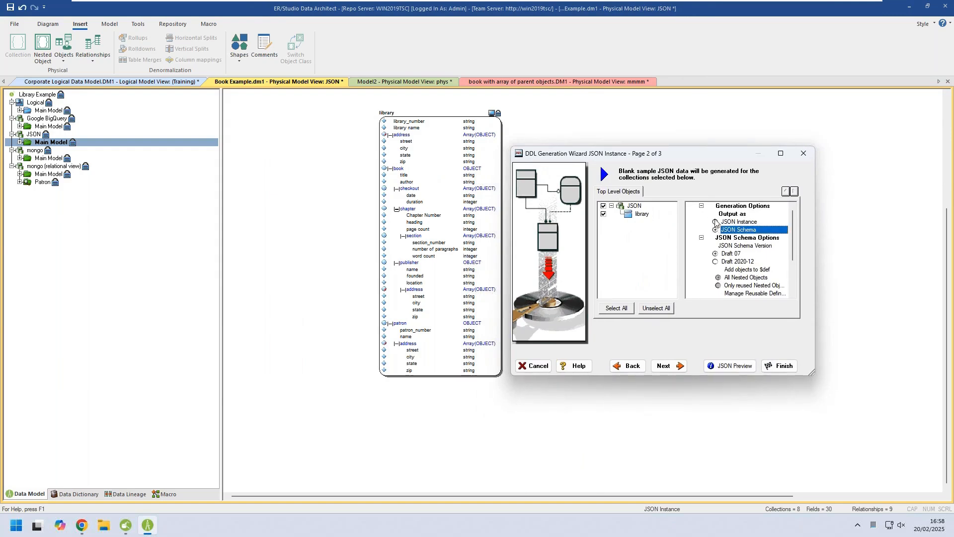
click(716, 223)
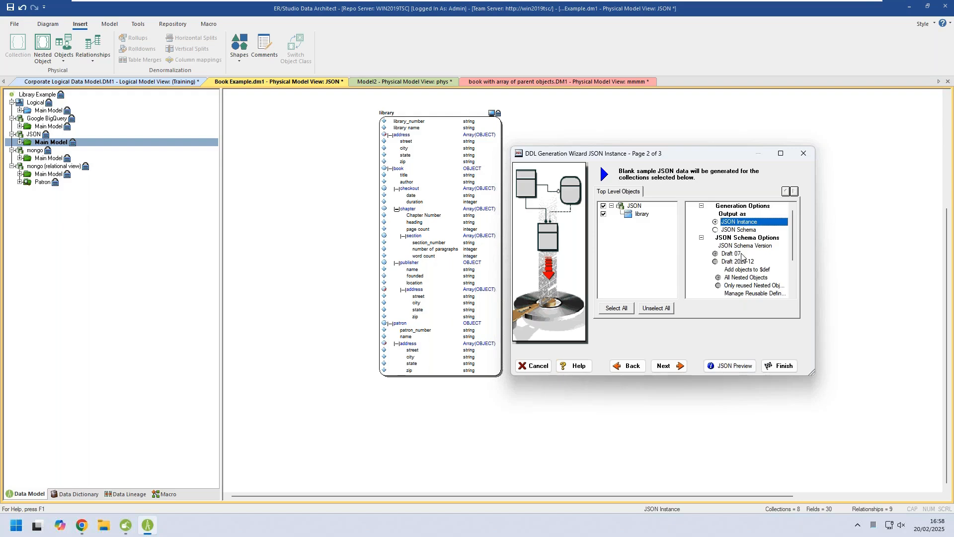
click(668, 367)
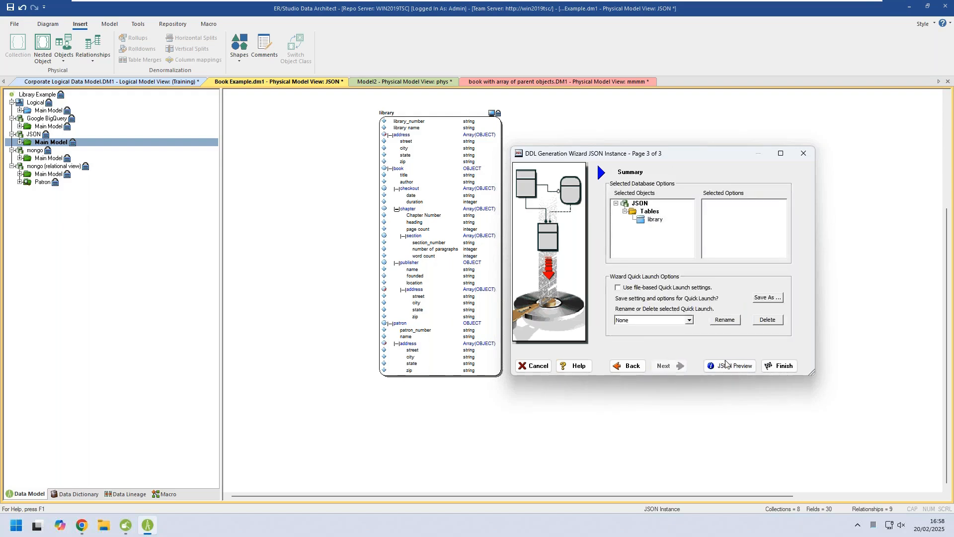
click(744, 365)
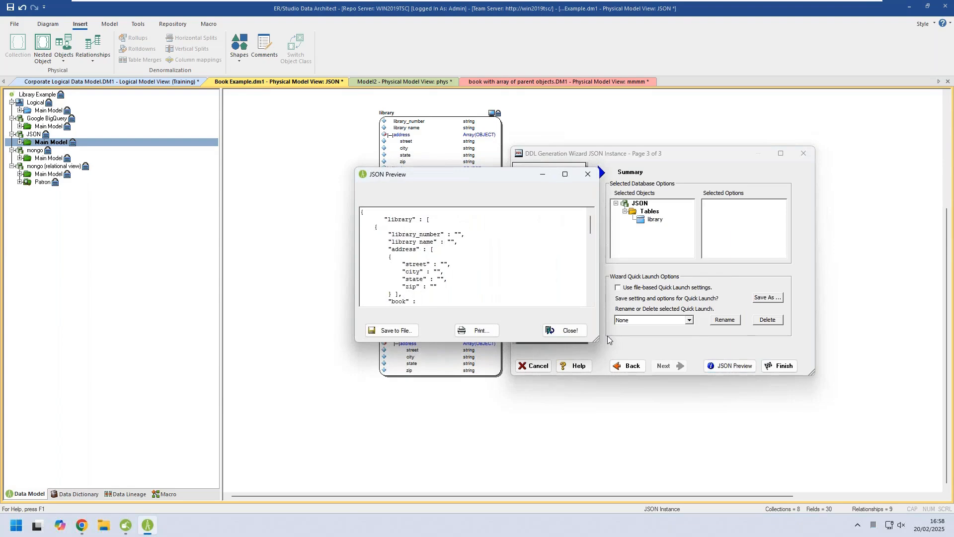
scroll(590, 294, down, 10)
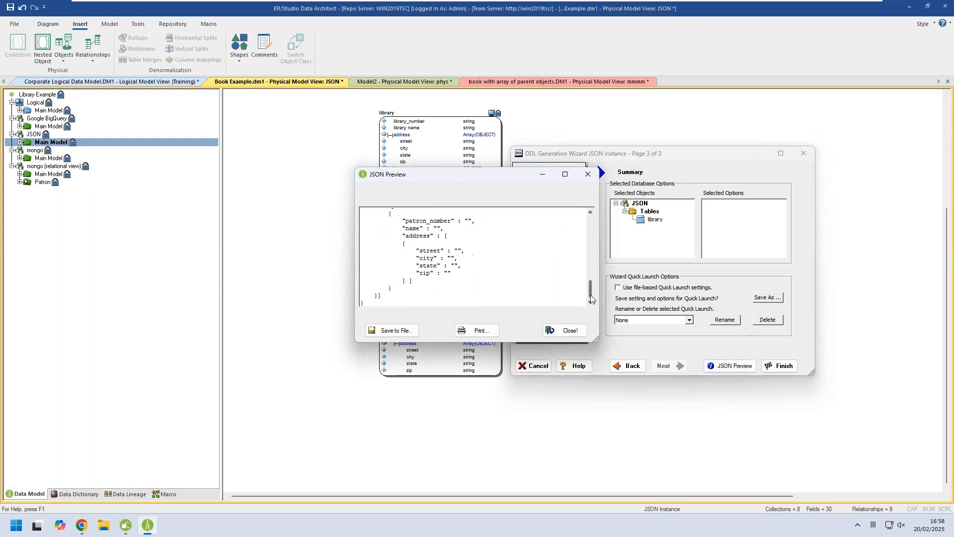
click(566, 330)
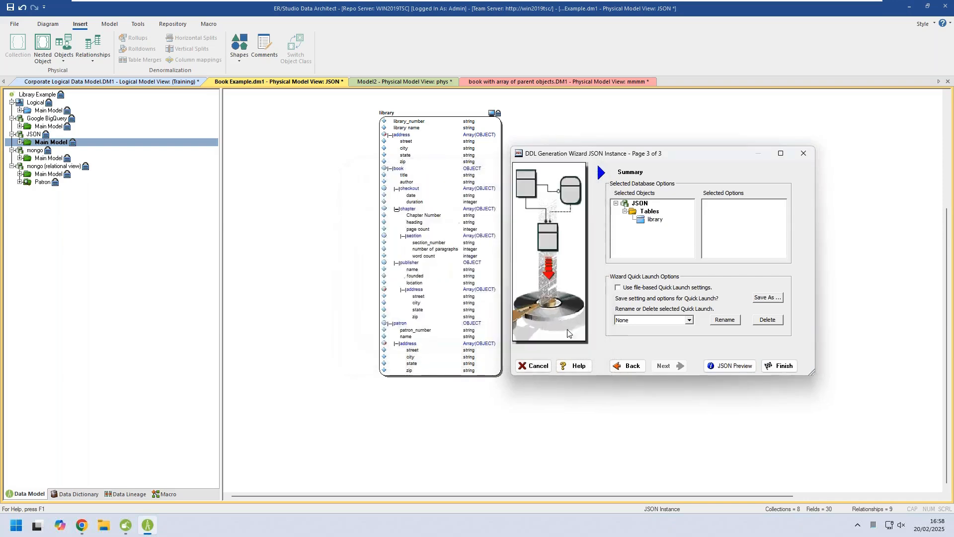
Review the JSON generation wizard's output target and generation options again, and return to its summary.
click(633, 369)
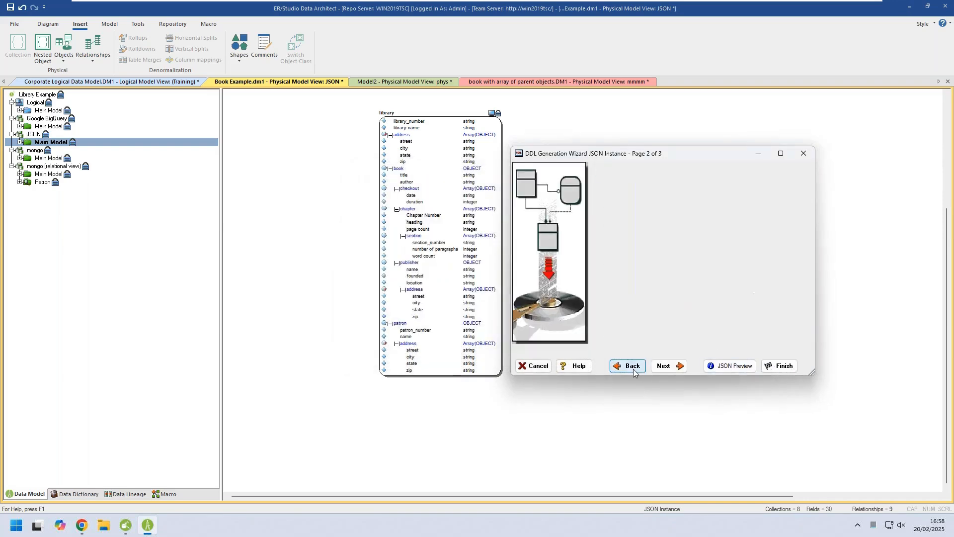
click(633, 369)
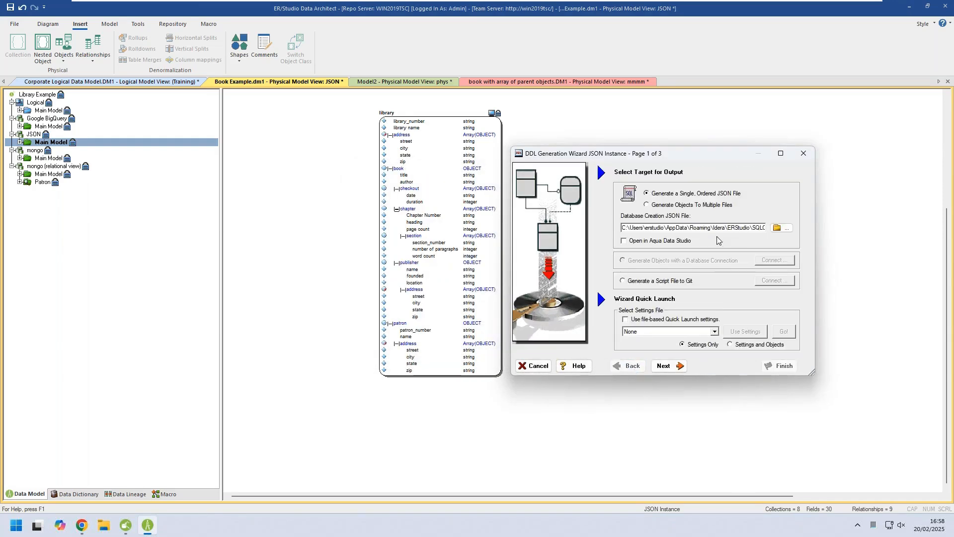
click(667, 366)
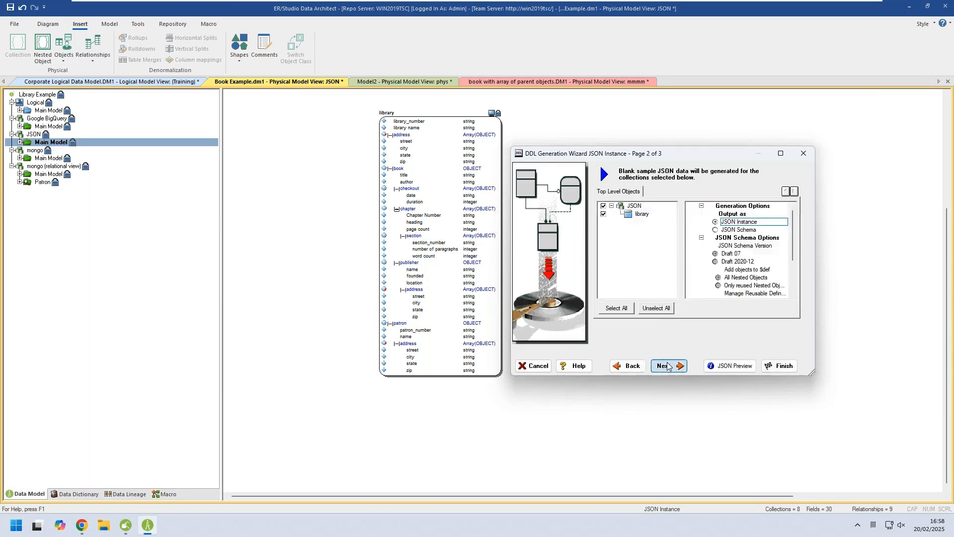
click(667, 366)
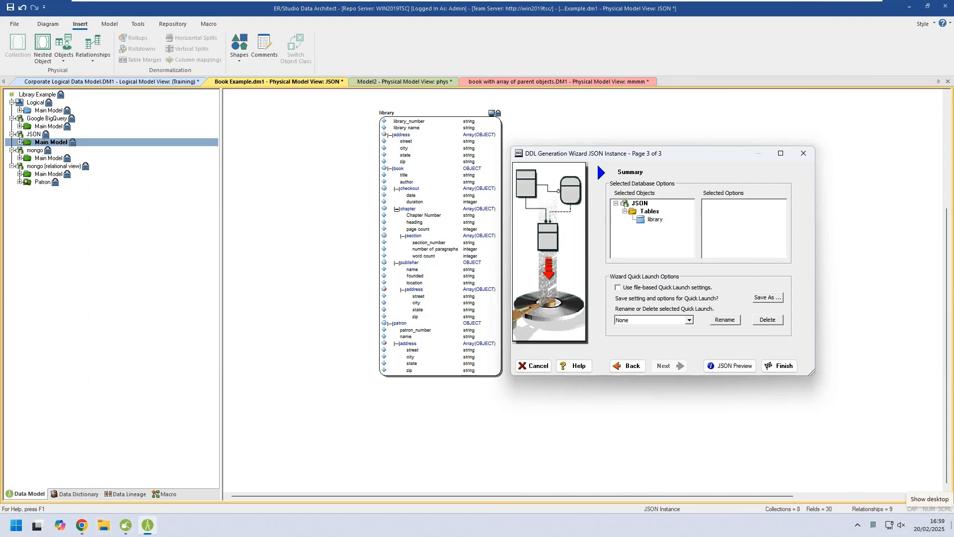
Switch to the 20250220_ERS_JSON_Modeling.pptx presentation in PowerPoint, start the slide show from the Summary slide and advance to Useful Links.
key(alt+Tab)
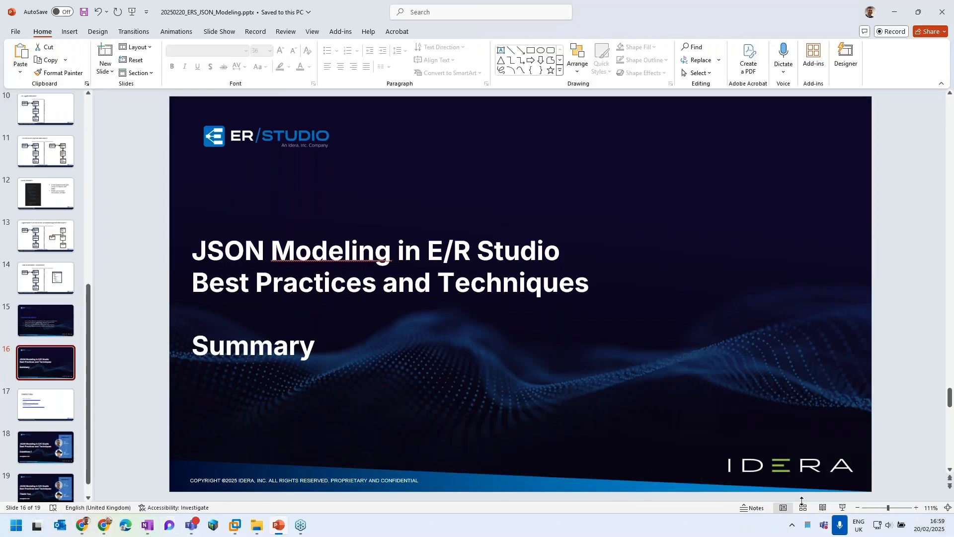
click(843, 507)
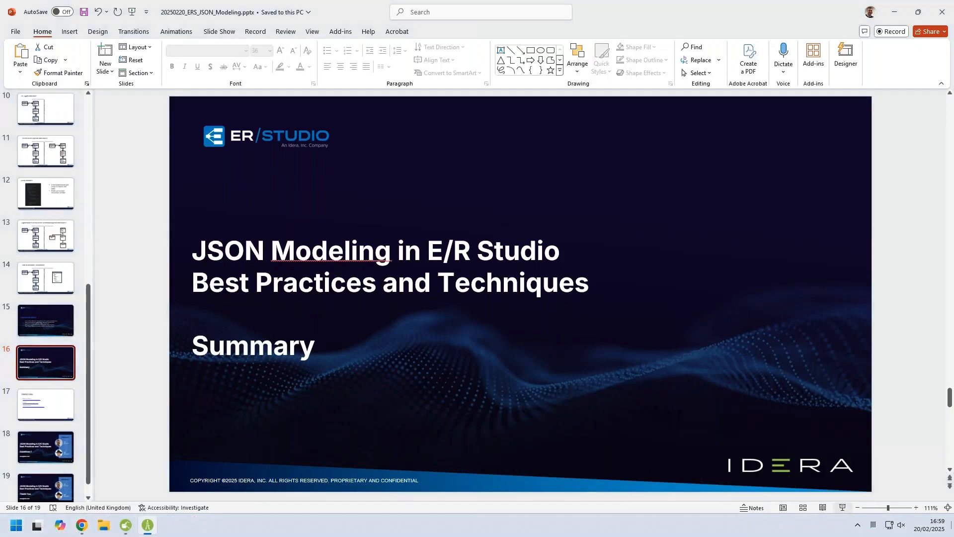
click(442, 323)
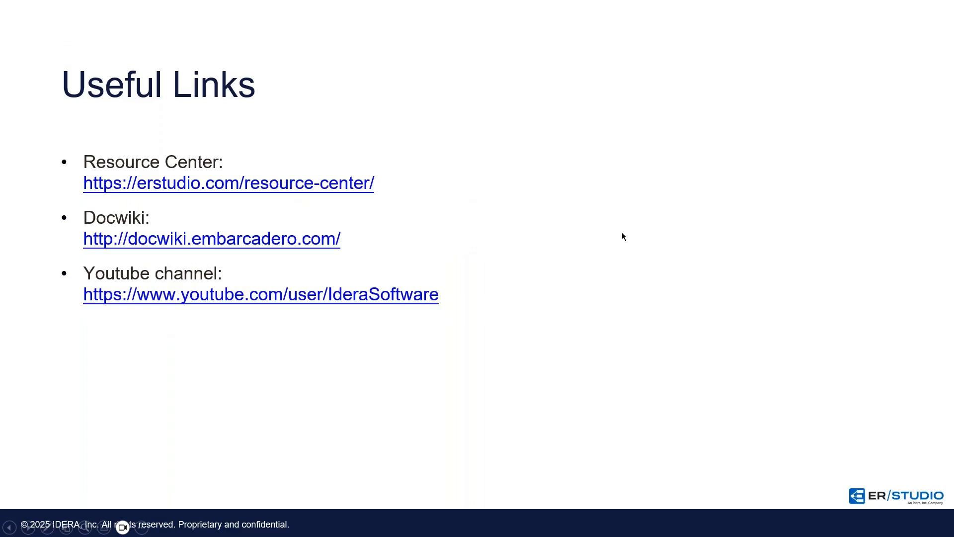